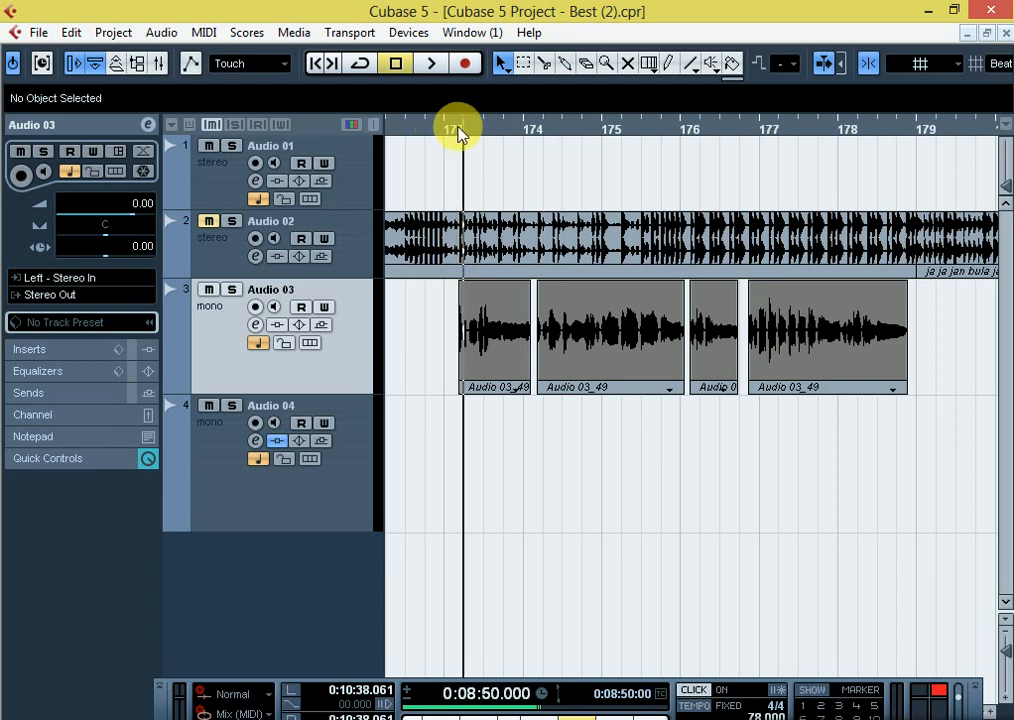
# Play the Audio 03 clips from bar 173 to hear the unprocessed vocal, and stop playback
pyautogui.click(445, 133)
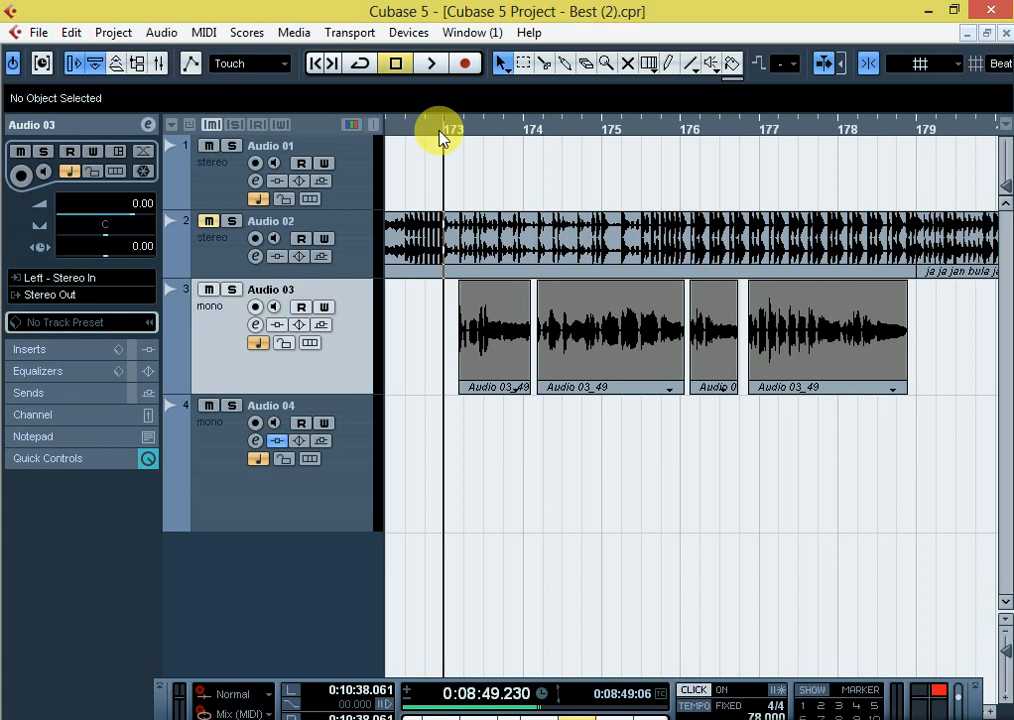
pyautogui.press('space')
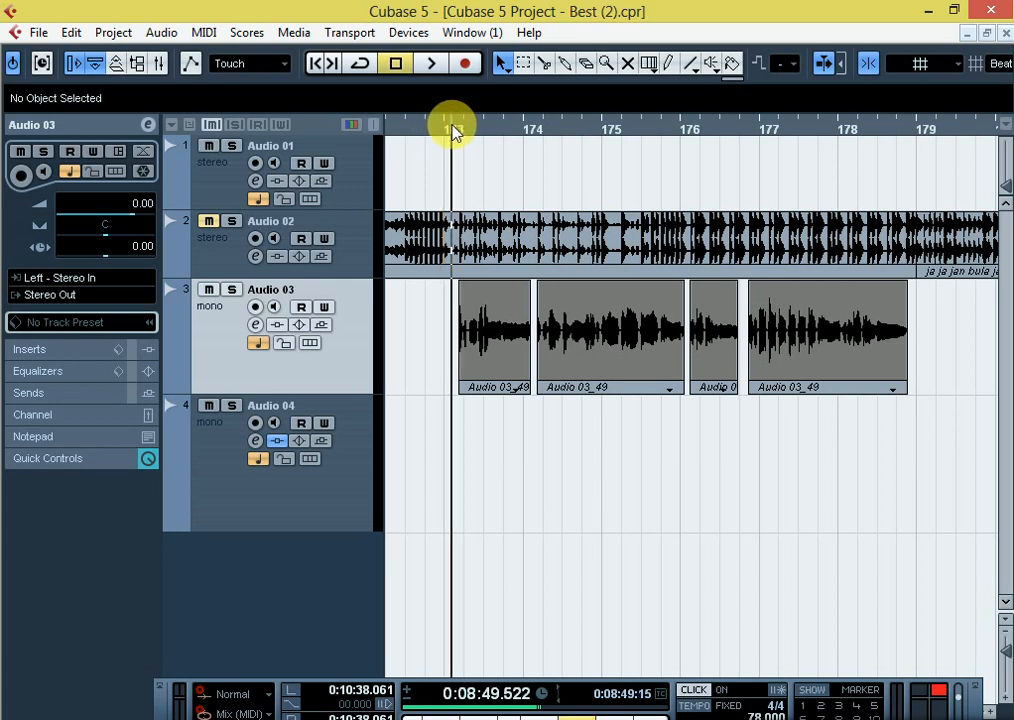
pyautogui.press('space')
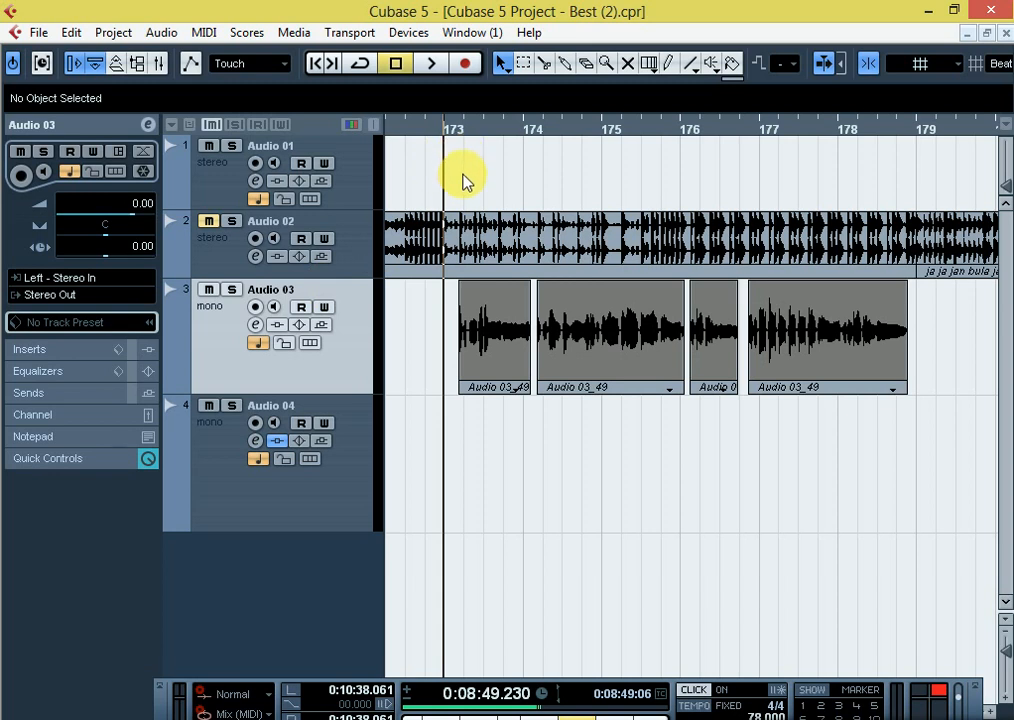
pyautogui.press('space')
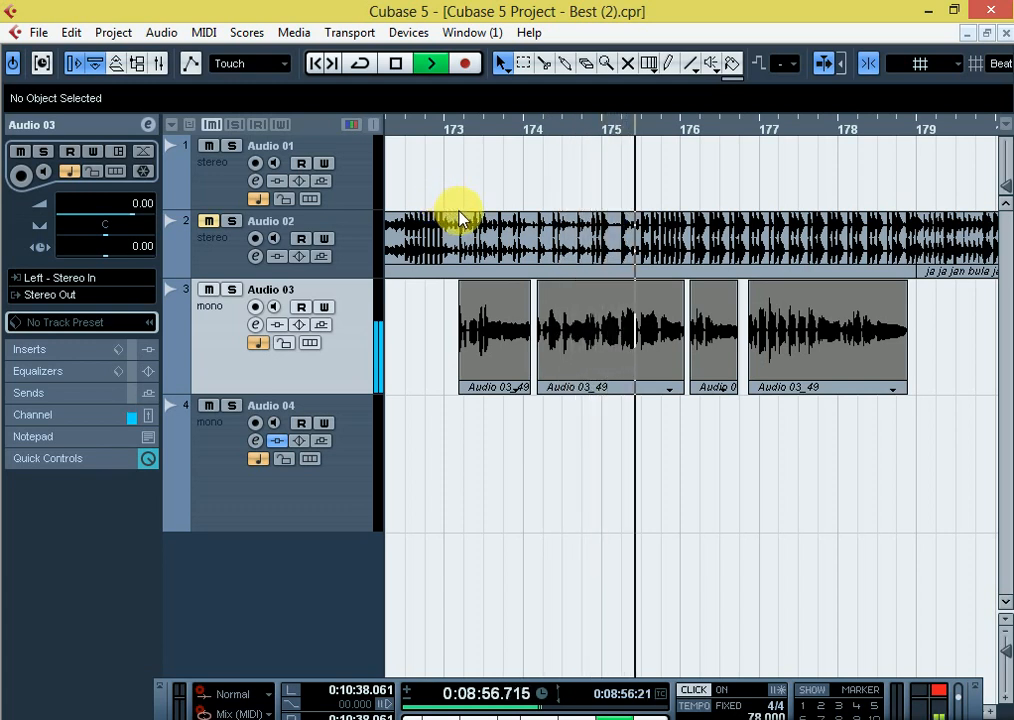
pyautogui.click(257, 325)
pyautogui.press('space')
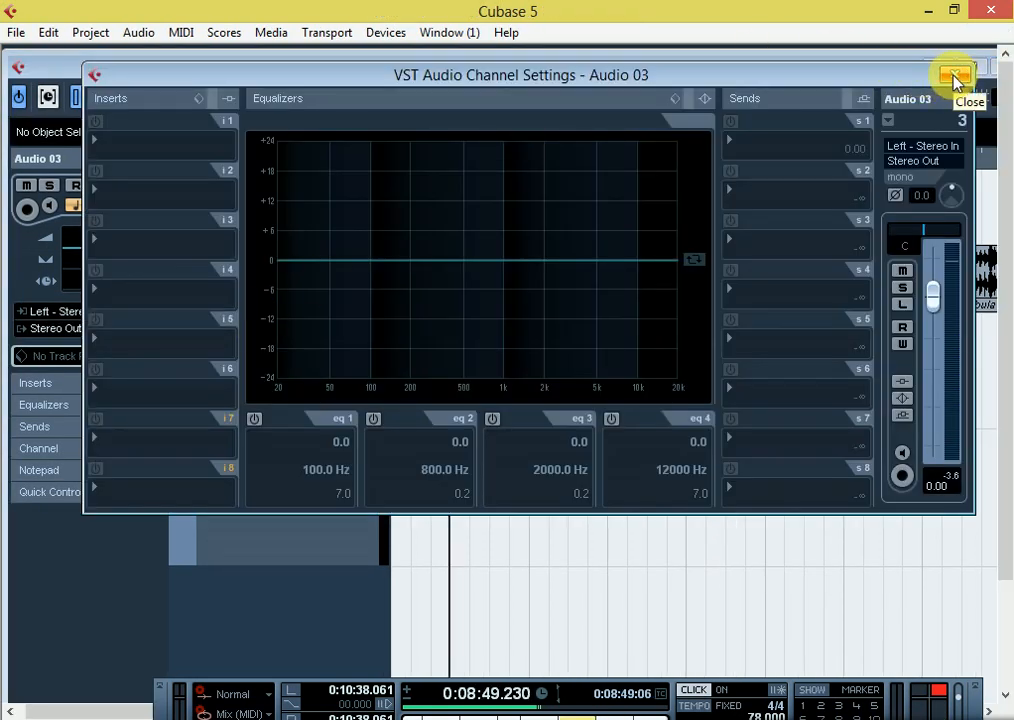
pyautogui.click(953, 74)
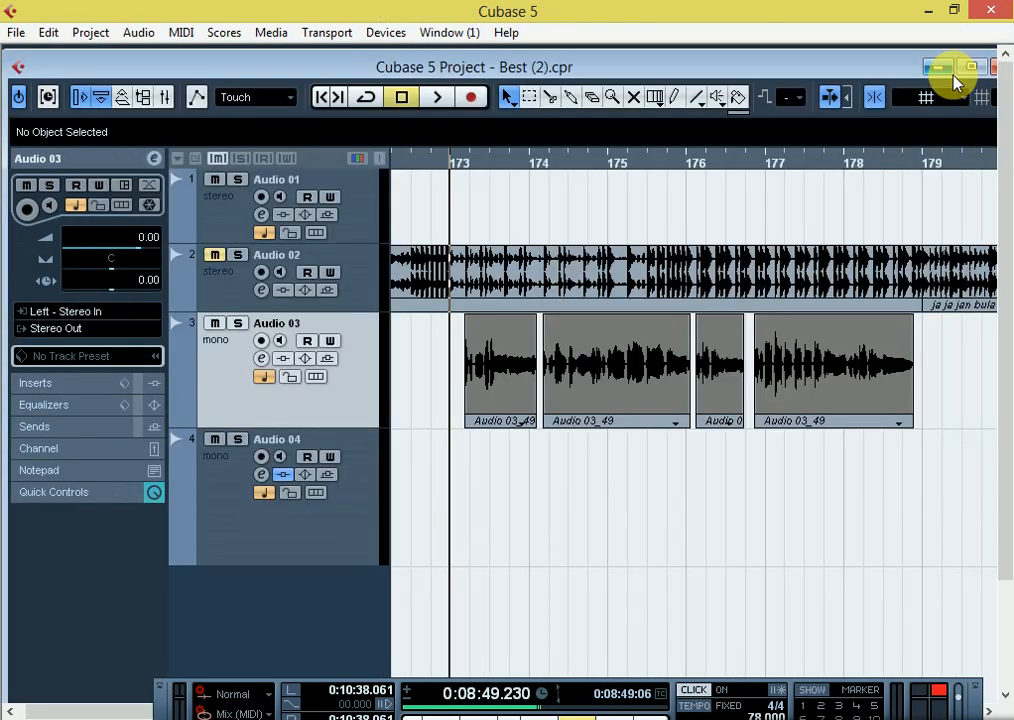
# Load the Renaissance Axx Mono dynamics plug-in into the first insert slot of the Audio 03 channel
pyautogui.click(262, 360)
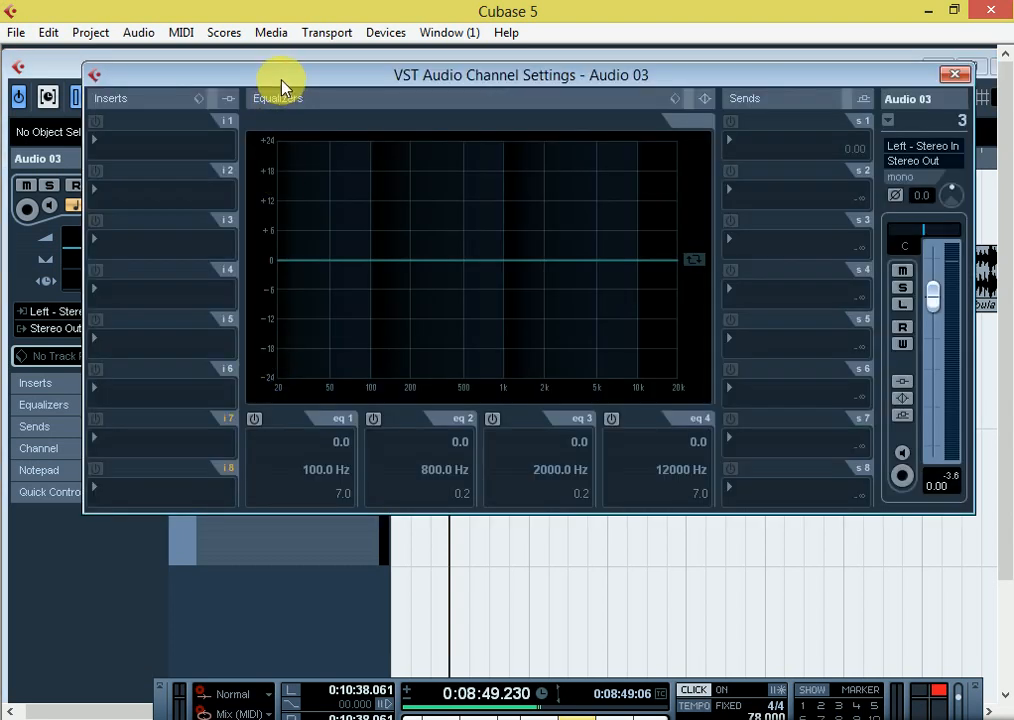
pyautogui.click(143, 143)
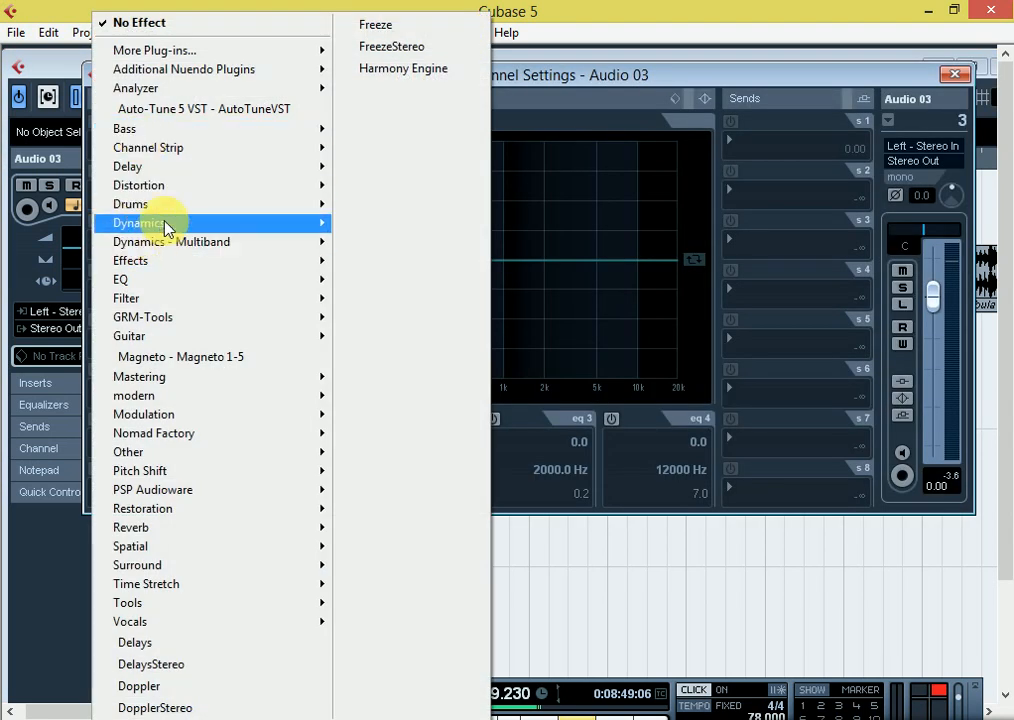
pyautogui.moveTo(167, 228)
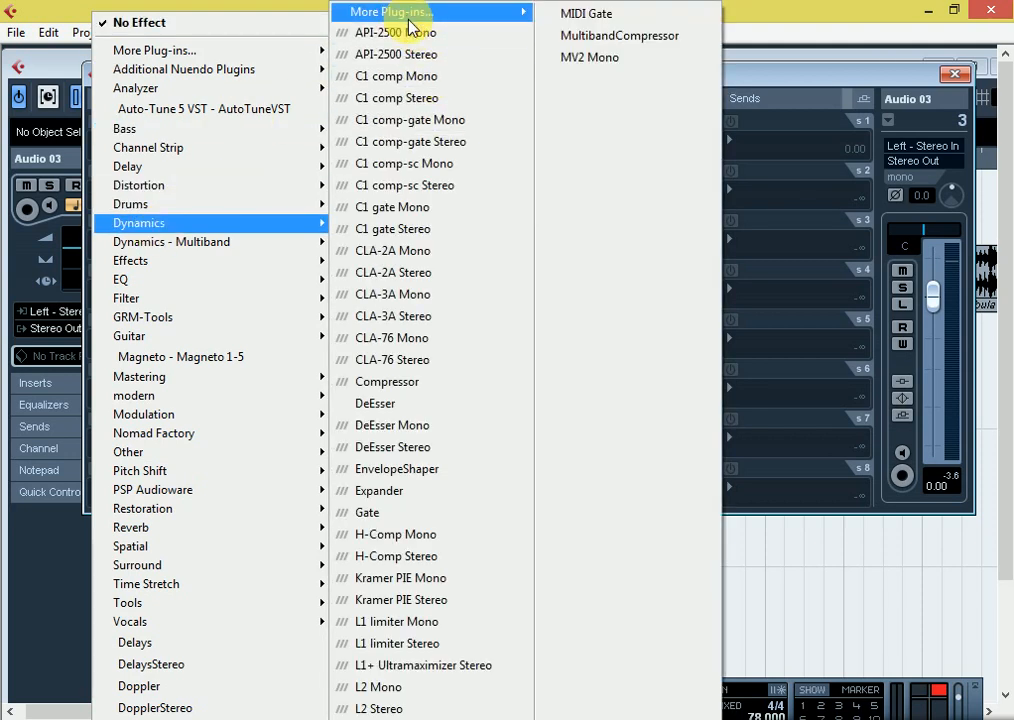
pyautogui.moveTo(407, 12)
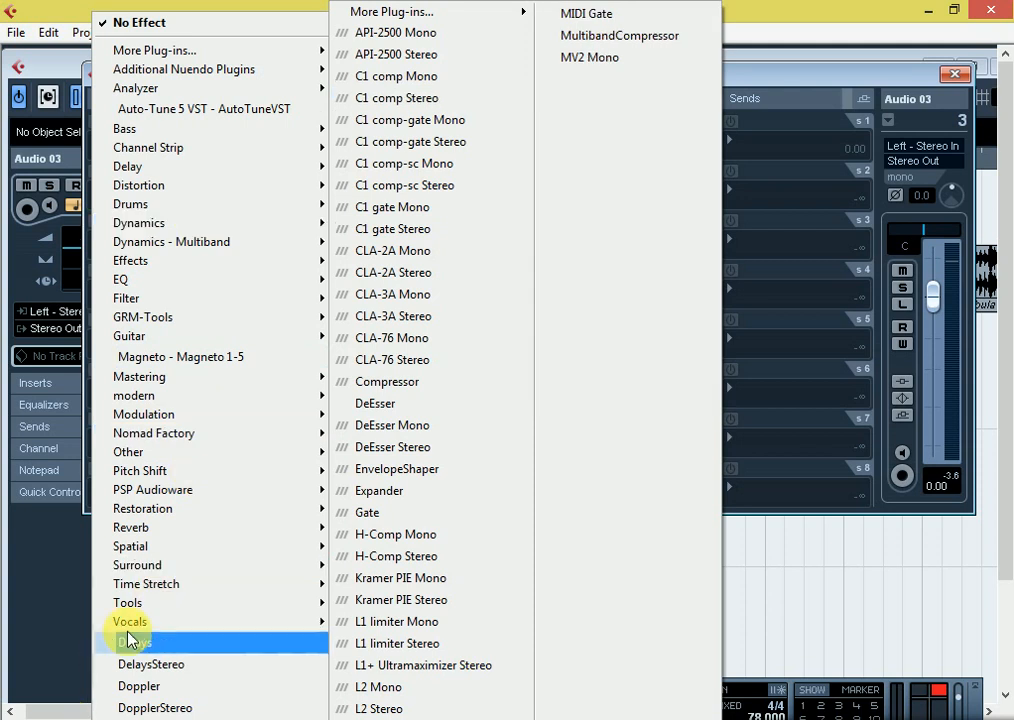
pyautogui.moveTo(145, 396)
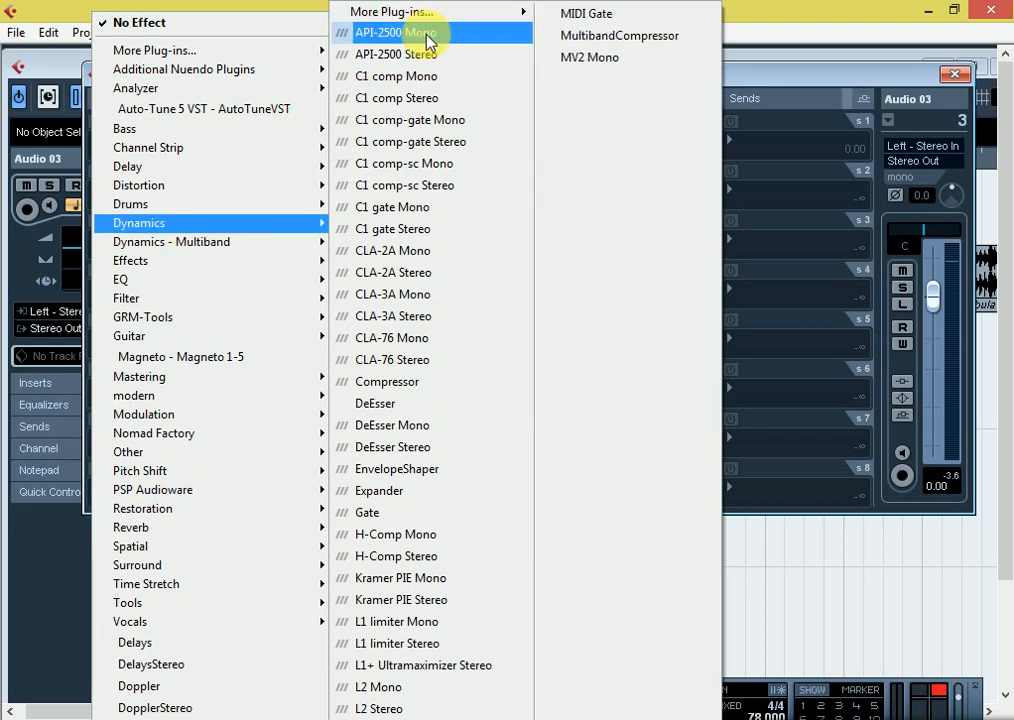
pyautogui.moveTo(453, 18)
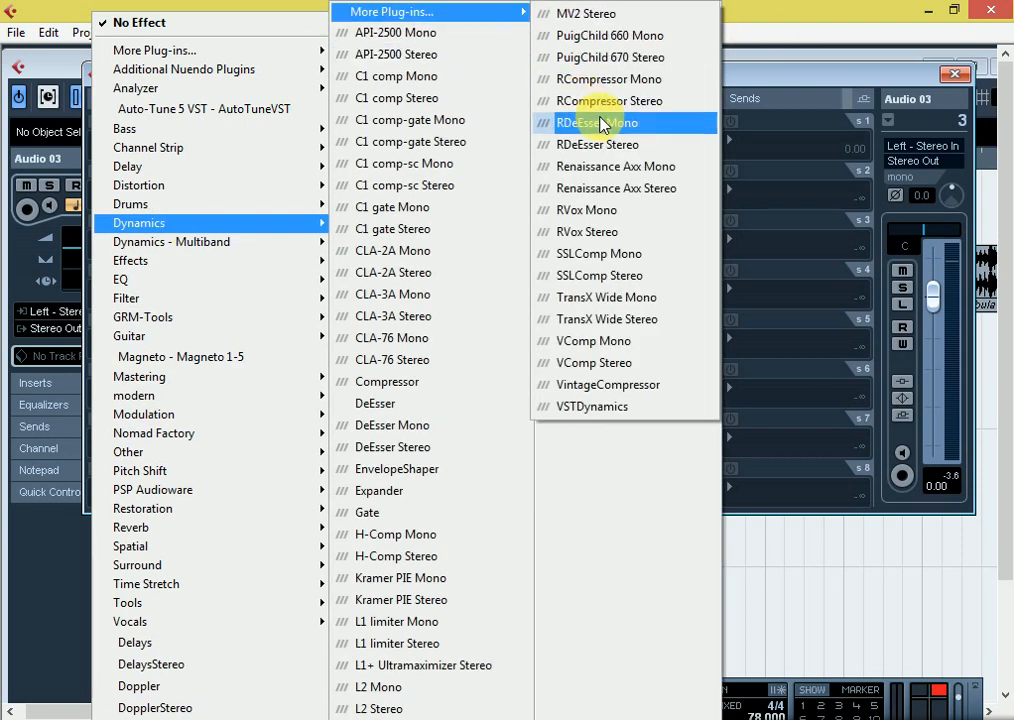
pyautogui.click(662, 174)
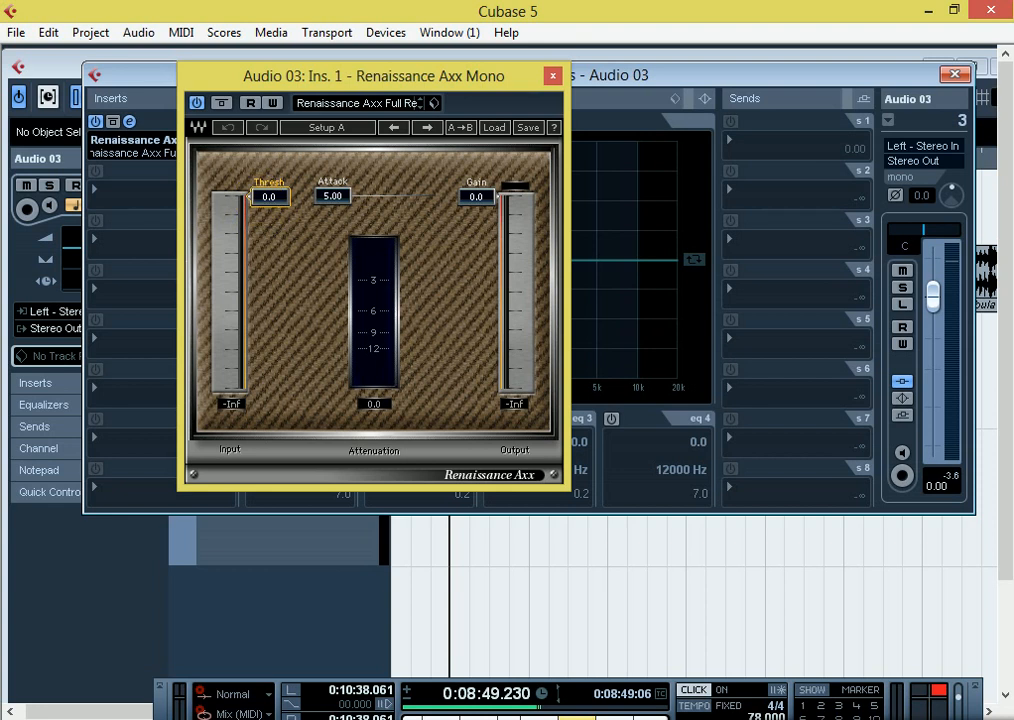
# Set Renaissance Axx to a threshold of about -30.4, gain -2.0 and attack 5.00 while auditioning the vocal, and close the plug-in
pyautogui.moveTo(268, 196); pyautogui.dragTo(252, 292)
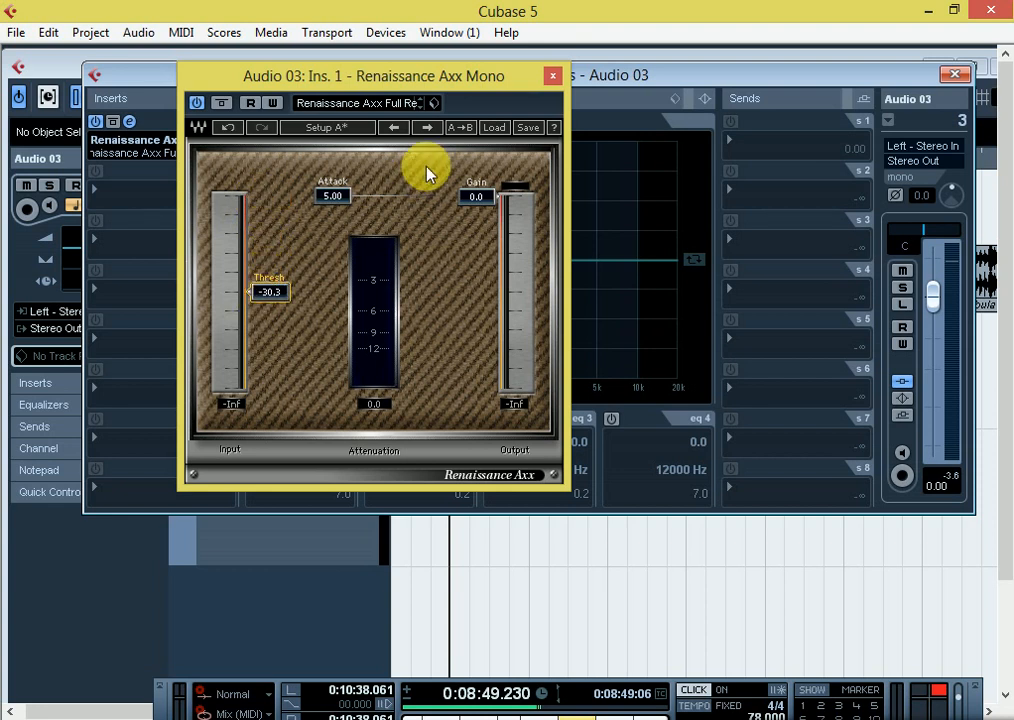
pyautogui.click(476, 197)
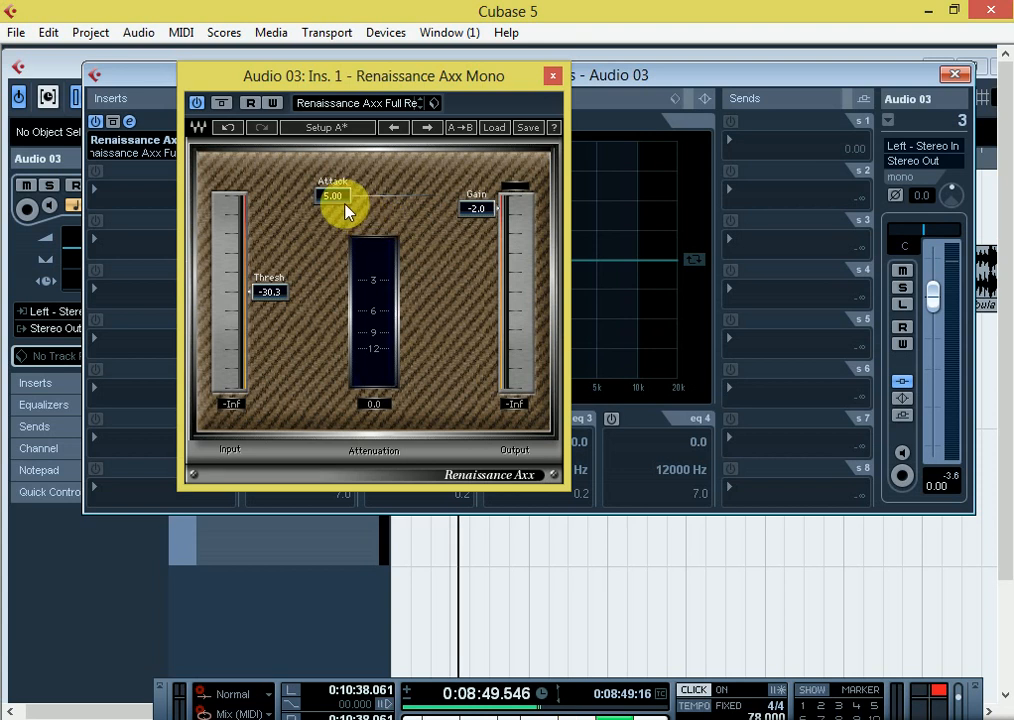
pyautogui.moveTo(342, 199); pyautogui.dragTo(341, 193)
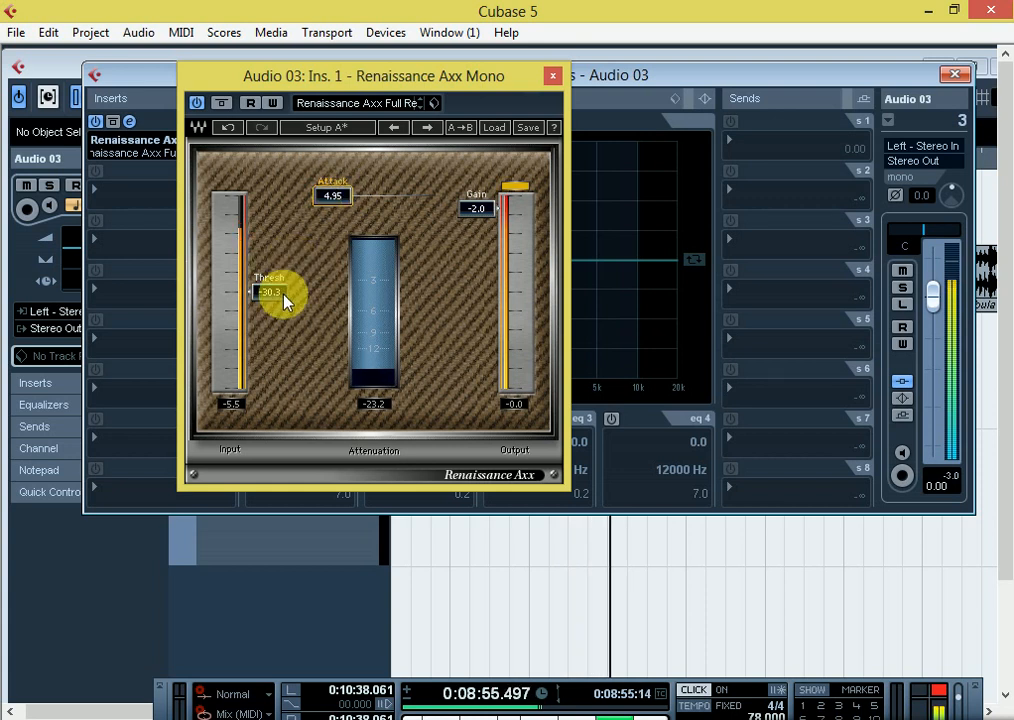
pyautogui.moveTo(270, 292)
pyautogui.mouseDown()
pyautogui.moveTo(270, 344)
pyautogui.moveTo(271, 293)
pyautogui.mouseUp()
pyautogui.press('space')
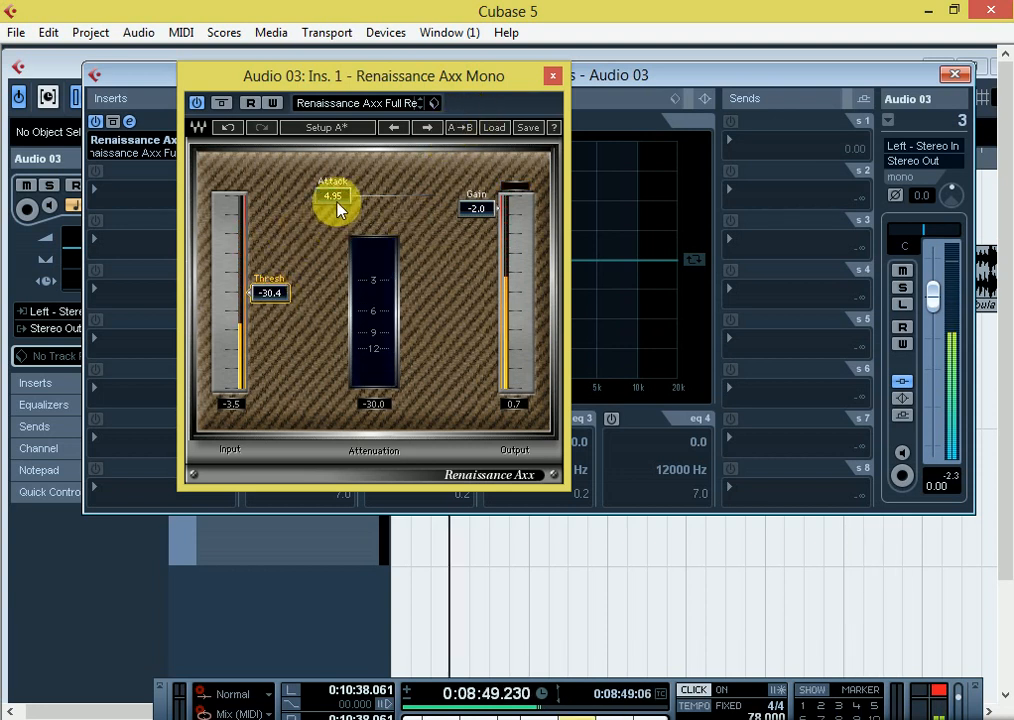
pyautogui.click(335, 197)
pyautogui.click(335, 196)
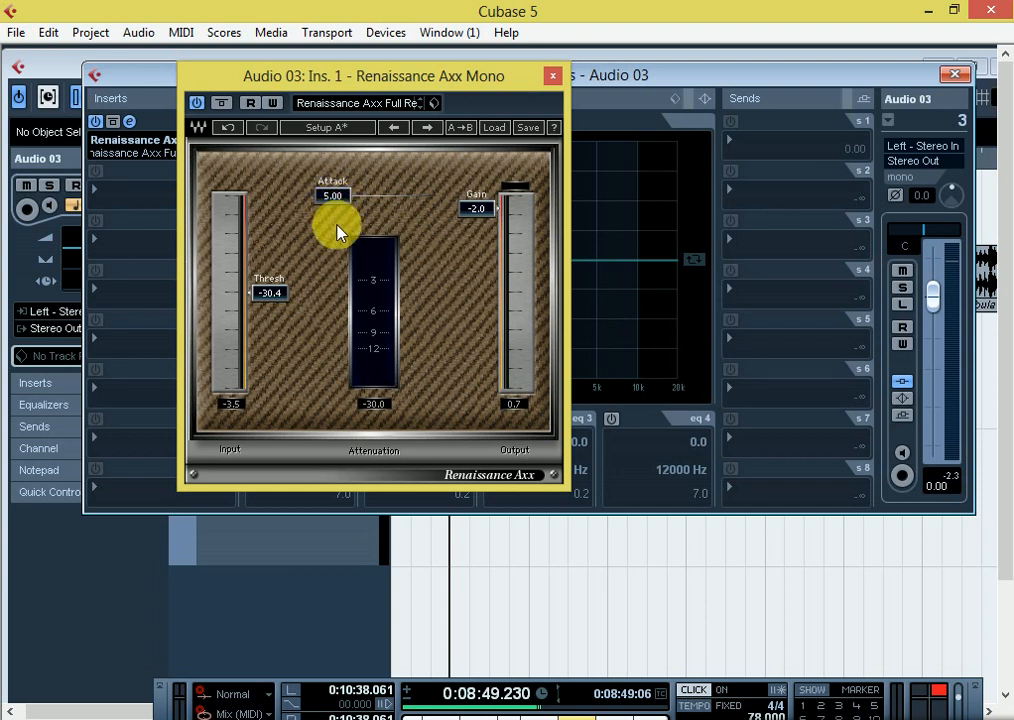
pyautogui.click(551, 76)
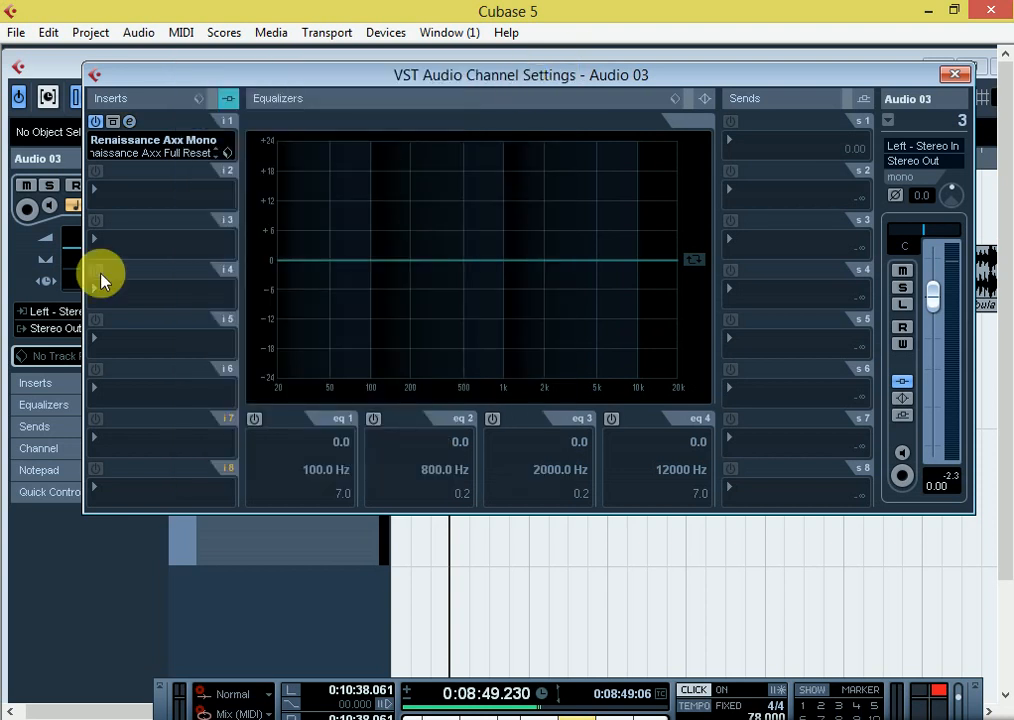
# Load Auto-Tune 5 VST into the second insert slot of Audio 03 with key F and scale Major
pyautogui.click(126, 197)
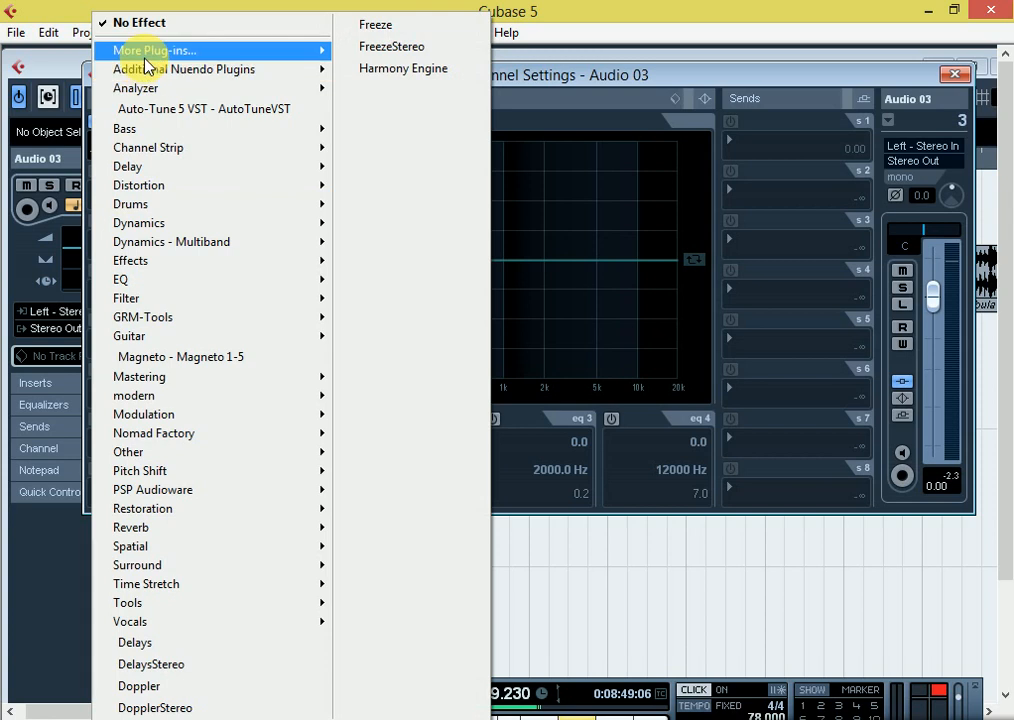
pyautogui.click(207, 112)
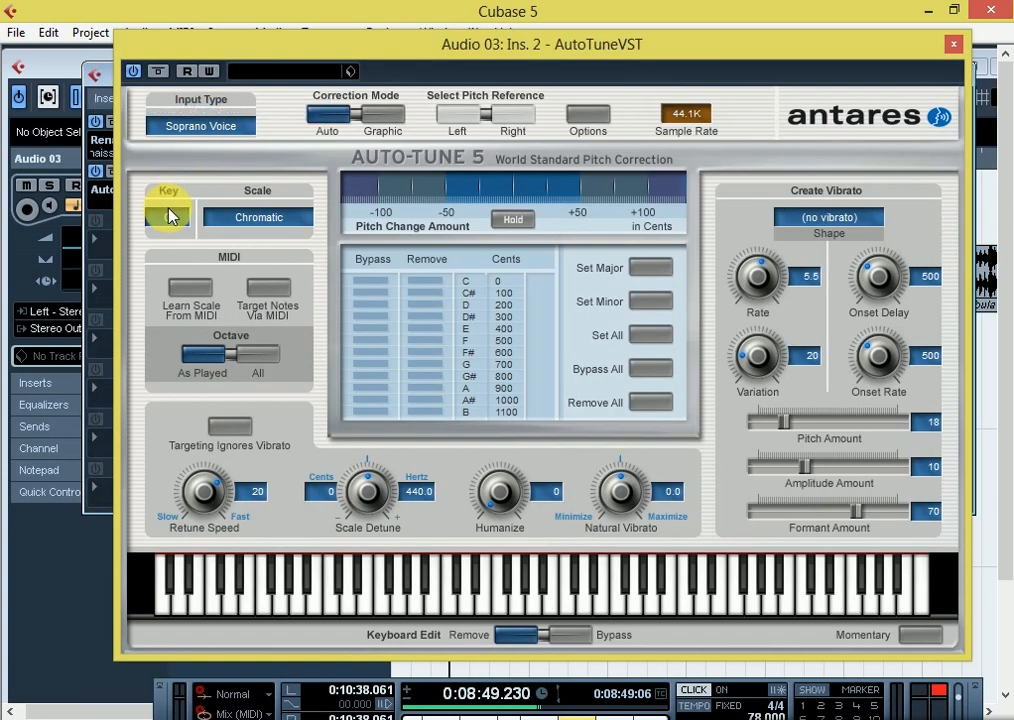
pyautogui.click(167, 219)
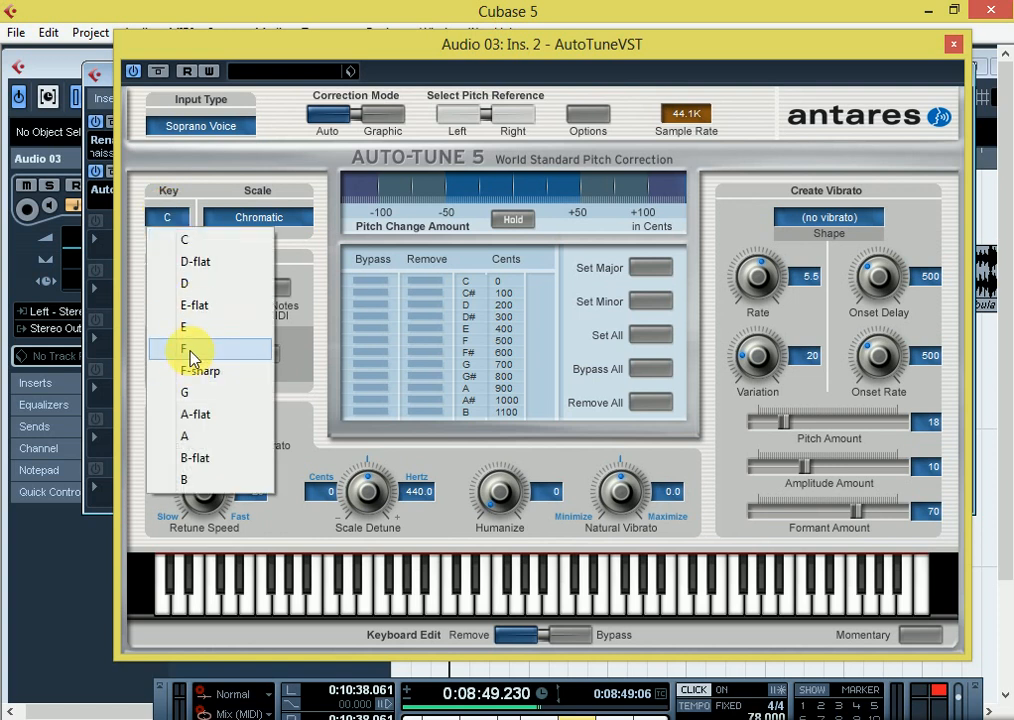
pyautogui.click(193, 352)
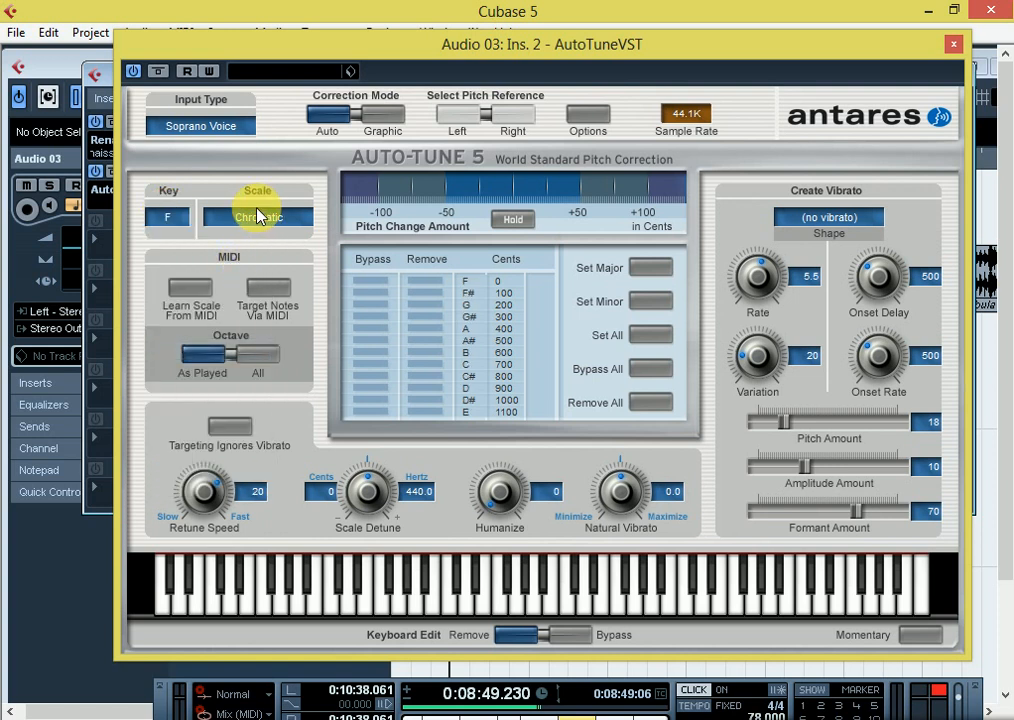
pyautogui.click(258, 216)
pyautogui.click(360, 95)
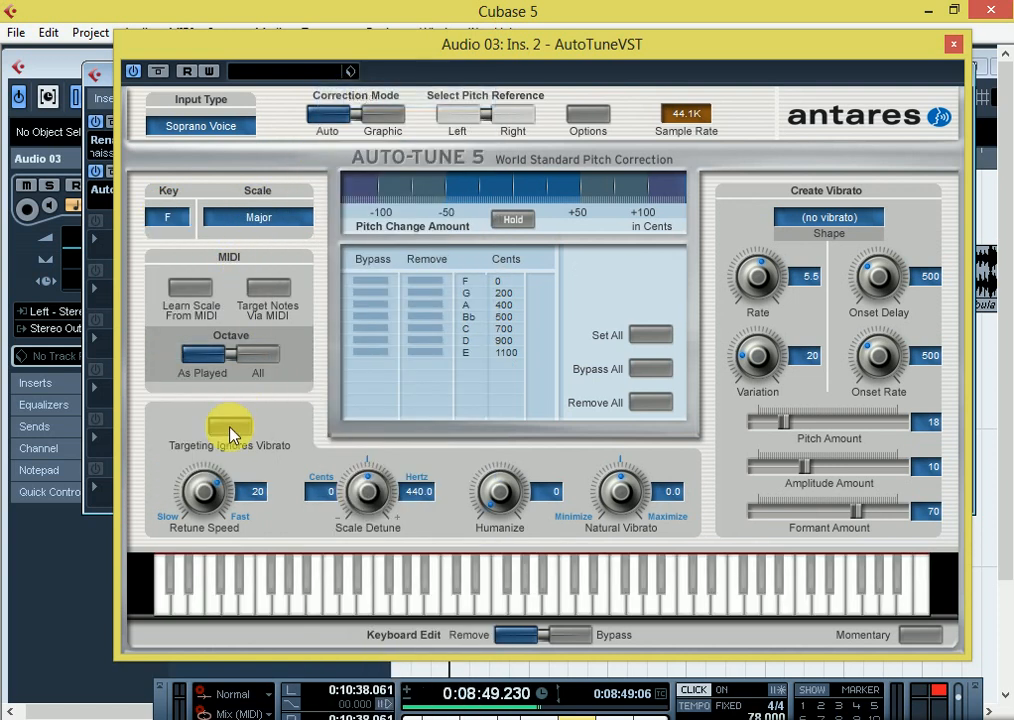
# Set Auto-Tune's retune speed, pitch amount and amplitude amount to 0 and formant amount to 100, and close the plug-in
pyautogui.moveTo(203, 488); pyautogui.dragTo(208, 495)
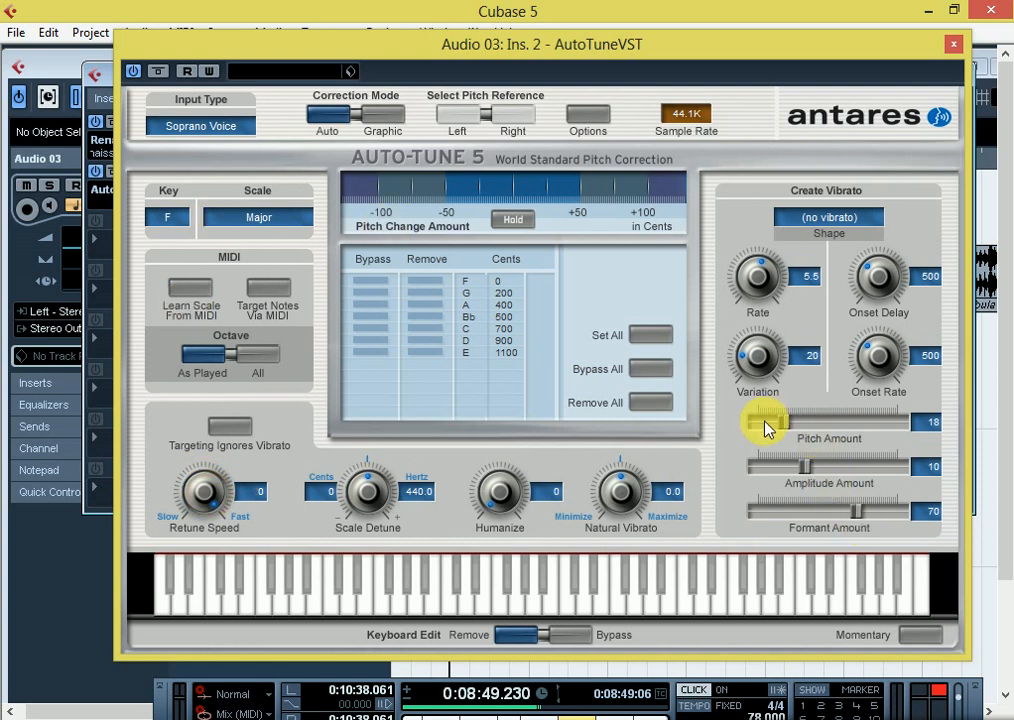
pyautogui.moveTo(766, 428); pyautogui.dragTo(752, 425)
pyautogui.moveTo(807, 470); pyautogui.dragTo(755, 470)
pyautogui.moveTo(858, 511); pyautogui.dragTo(900, 510)
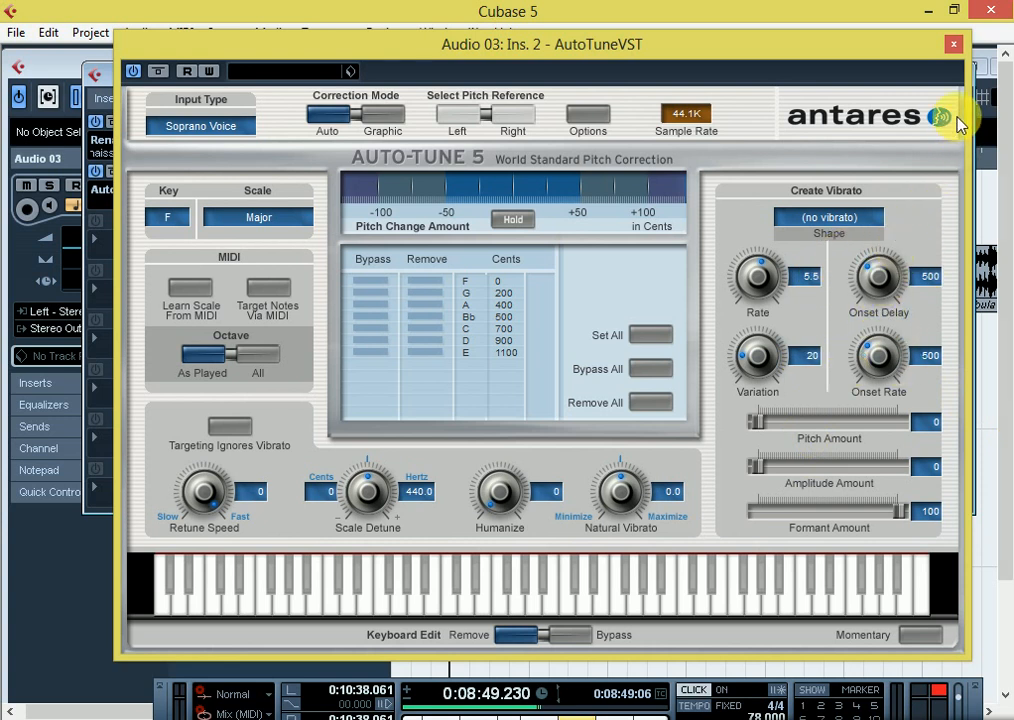
pyautogui.click(954, 50)
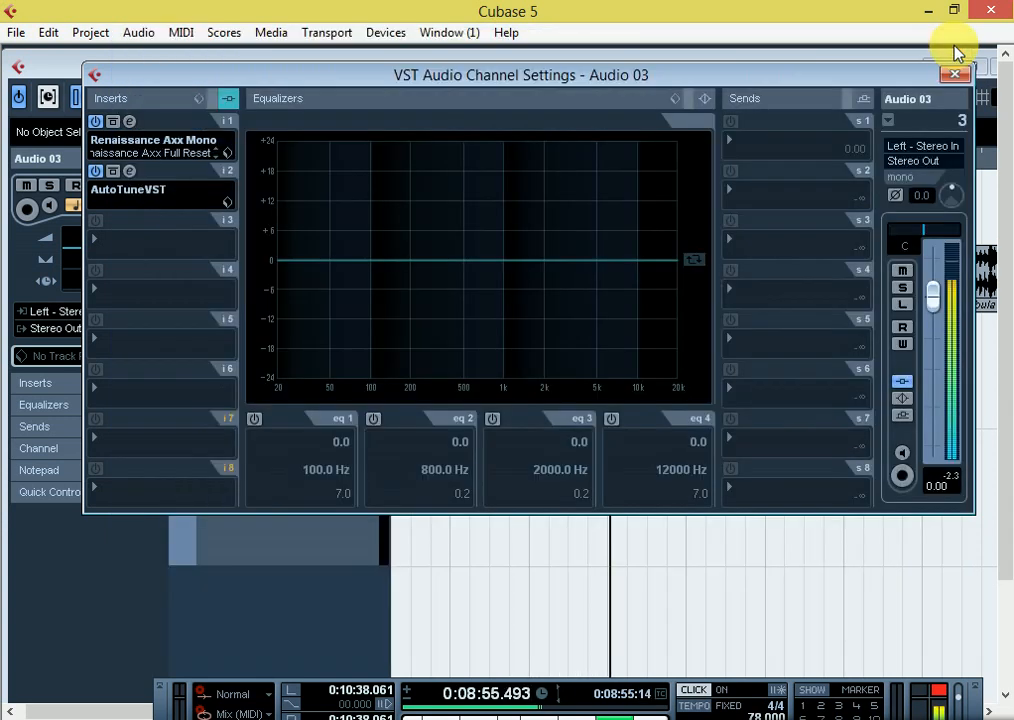
# Check the Auto-Tune and Renaissance Axx displays on Audio 03 during playback, and close both plug-in windows
pyautogui.click(137, 180)
pyautogui.moveTo(290, 41); pyautogui.dragTo(304, 215)
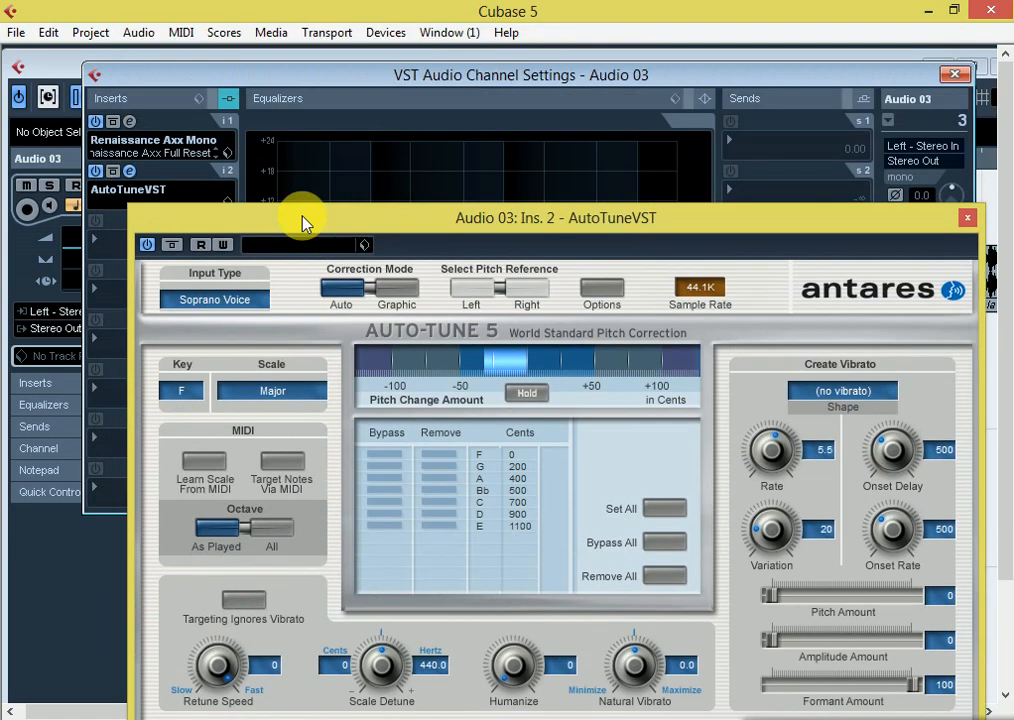
pyautogui.click(129, 121)
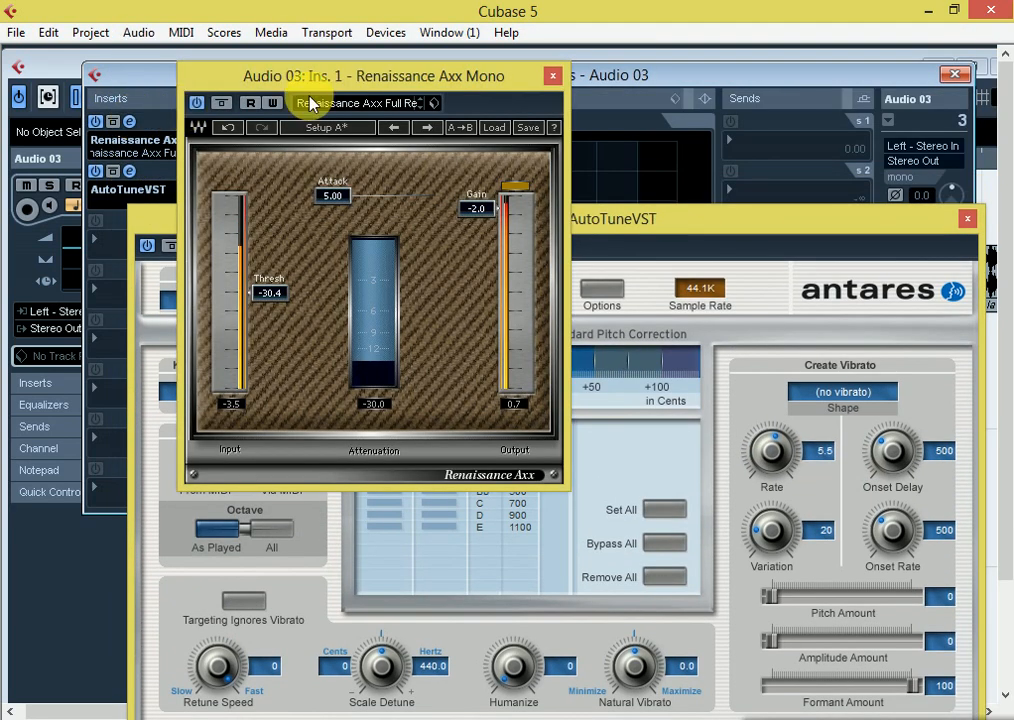
pyautogui.click(553, 78)
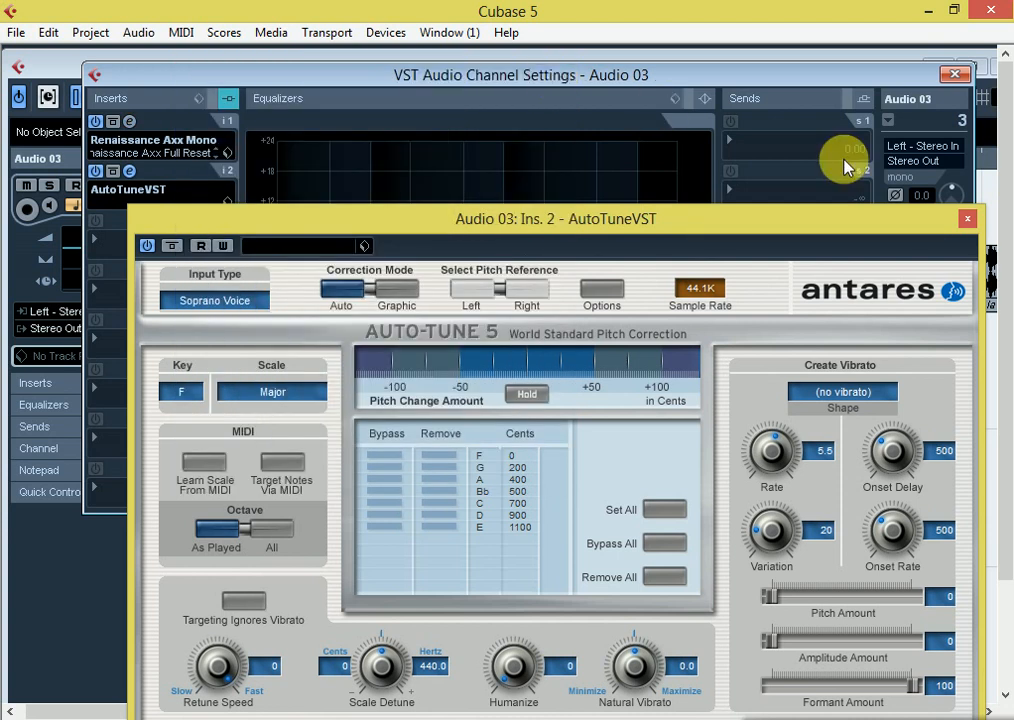
pyautogui.click(959, 219)
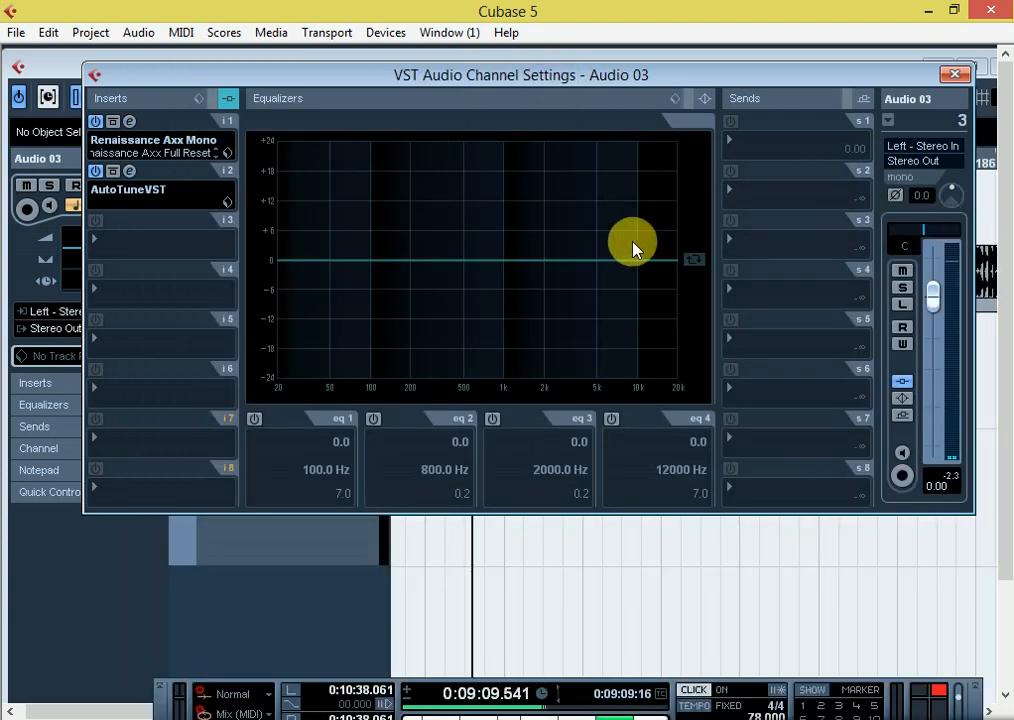
# Load the Reson effect into the third insert slot of the Audio 03 channel
pyautogui.click(113, 243)
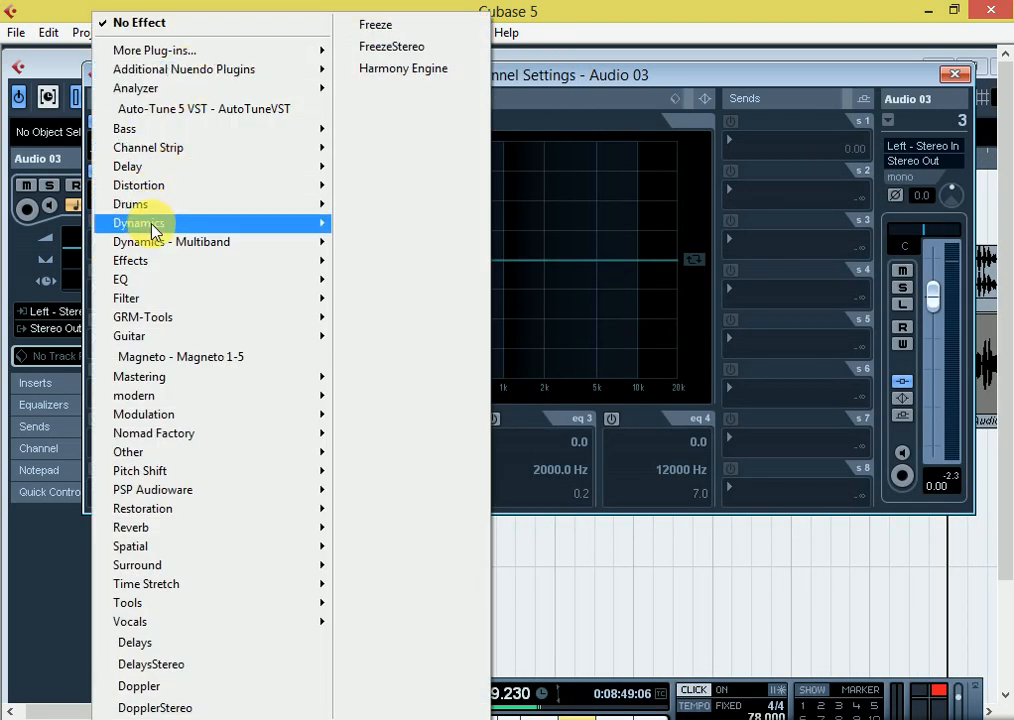
pyautogui.moveTo(160, 228)
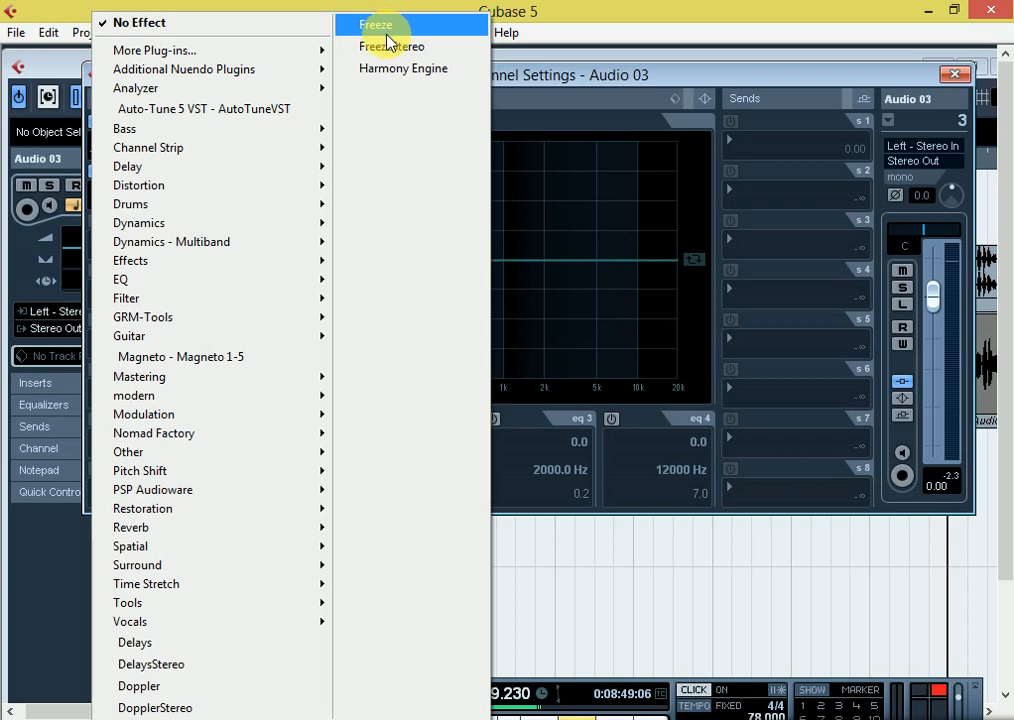
pyautogui.moveTo(298, 56)
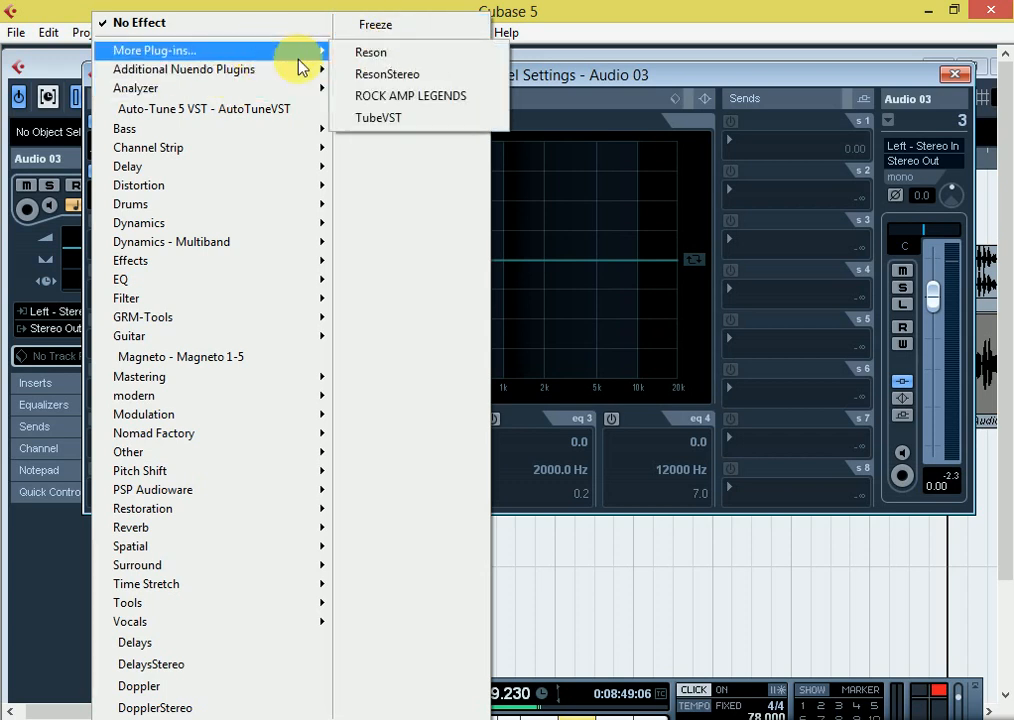
pyautogui.click(396, 53)
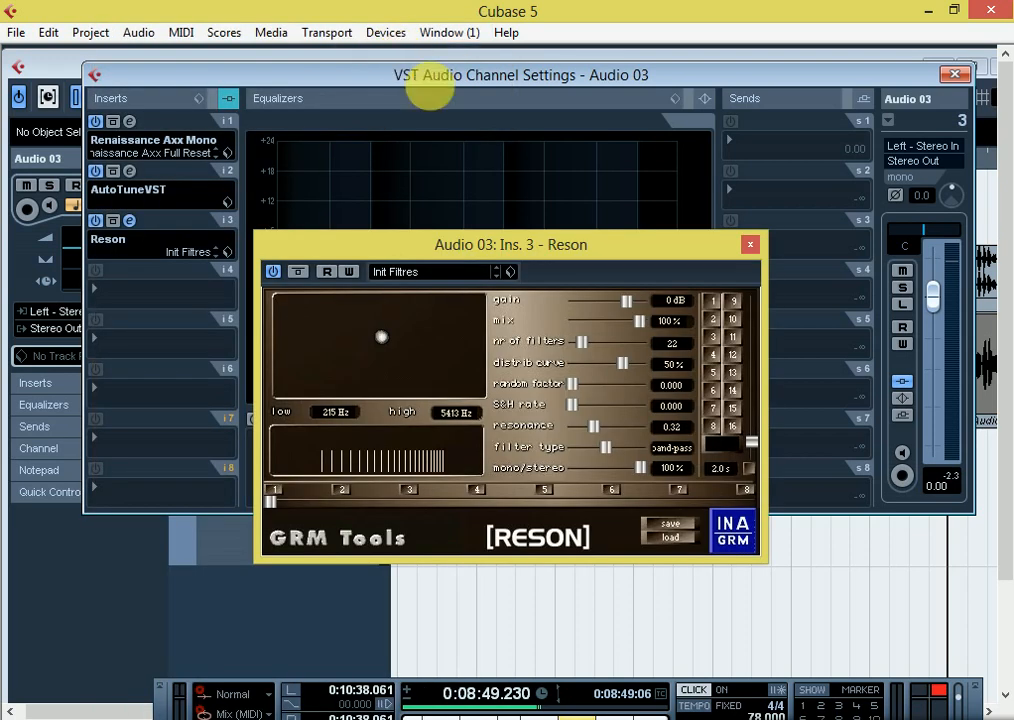
# Replace Reson with the Freeze effect in the third insert slot of Audio 03, and close the plug-in window
pyautogui.click(751, 245)
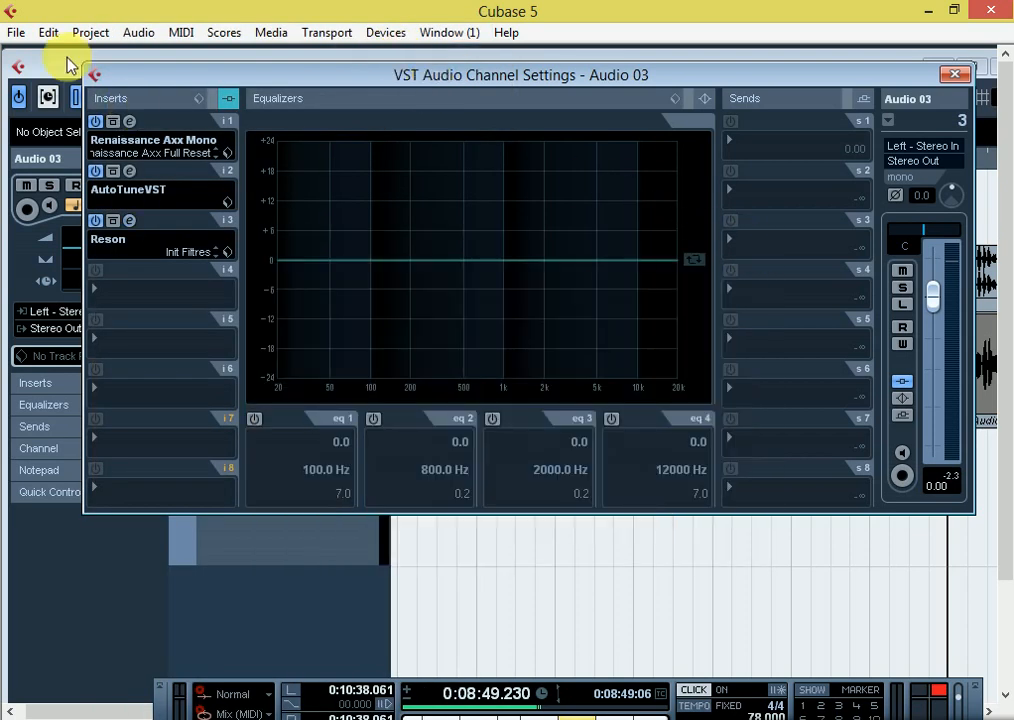
pyautogui.click(103, 241)
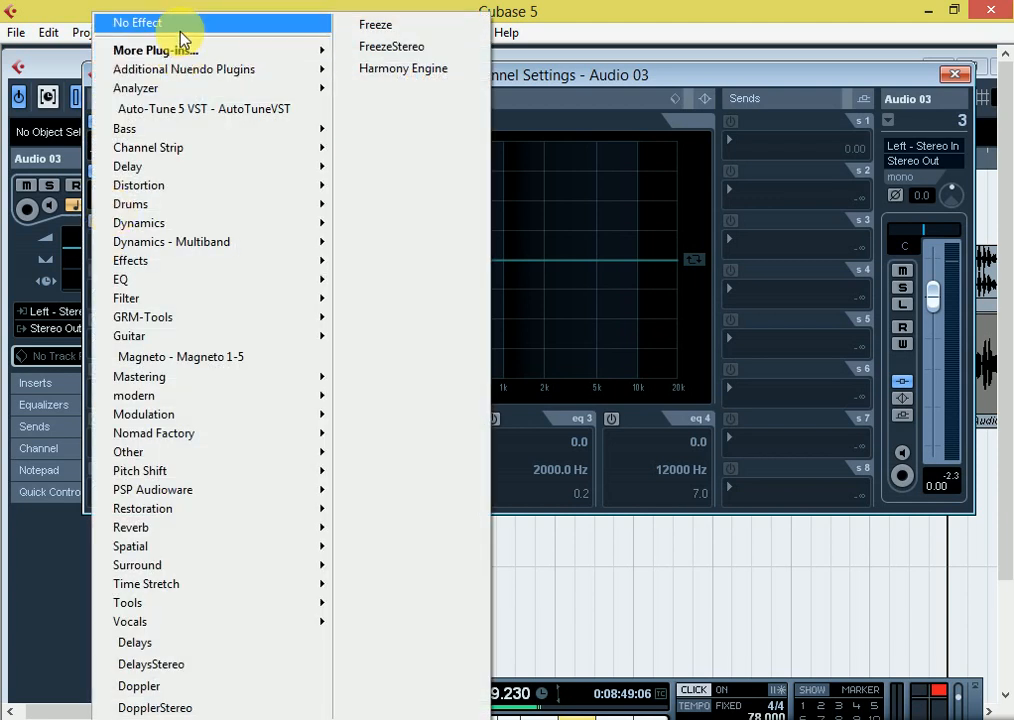
pyautogui.click(368, 26)
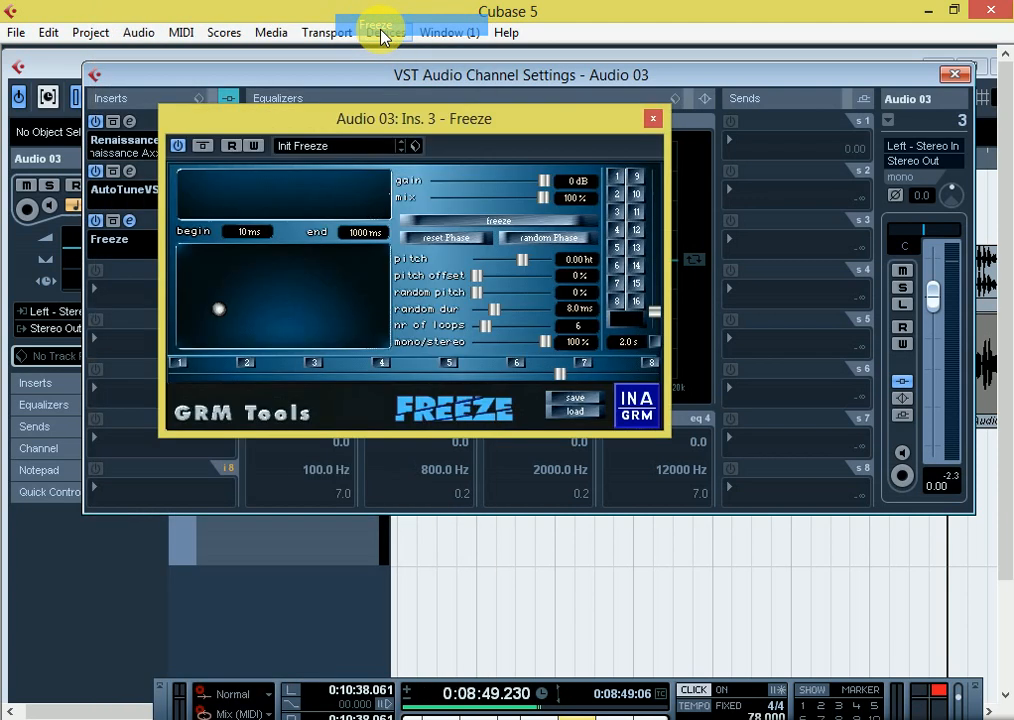
pyautogui.click(655, 118)
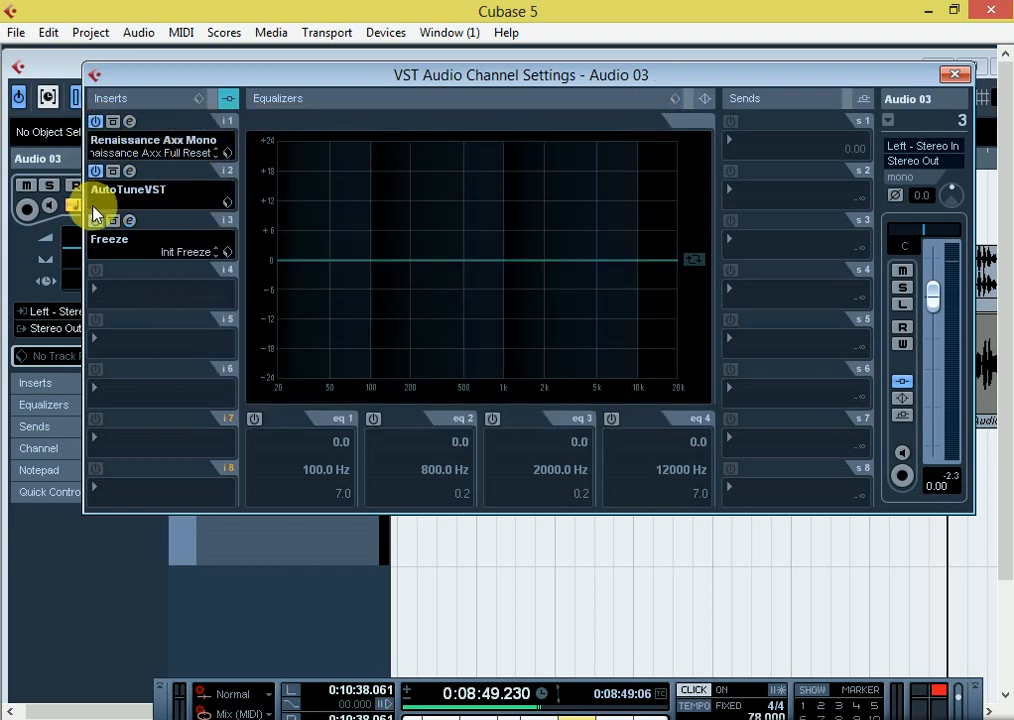
# Load the WNS Mono noise suppressor into the third insert slot of Audio 03
pyautogui.click(113, 236)
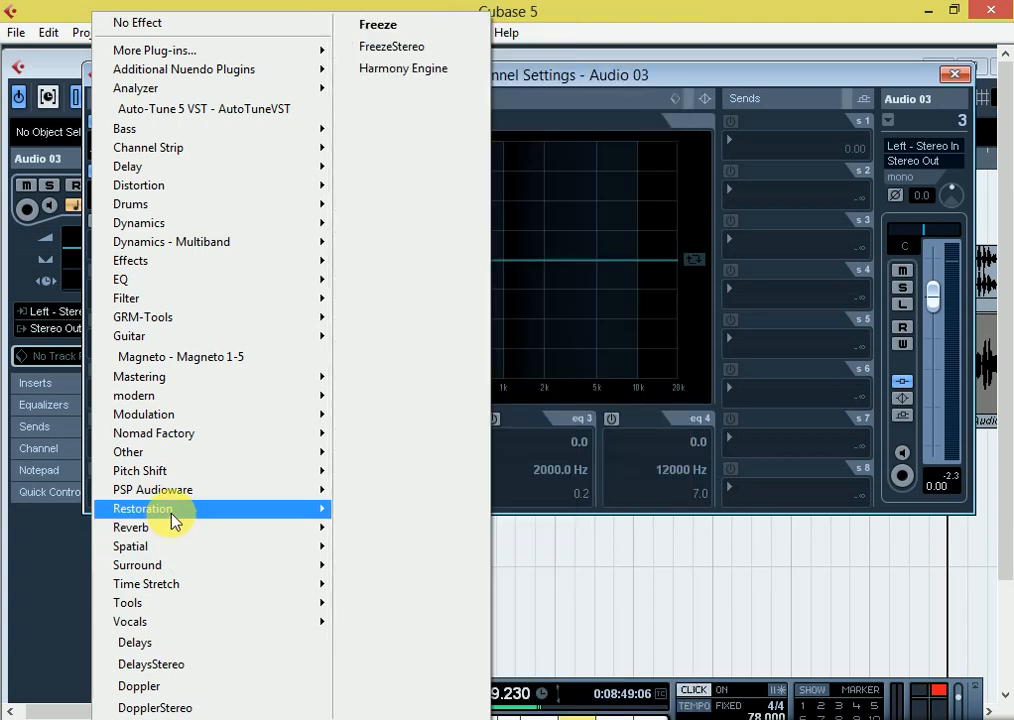
pyautogui.moveTo(172, 514)
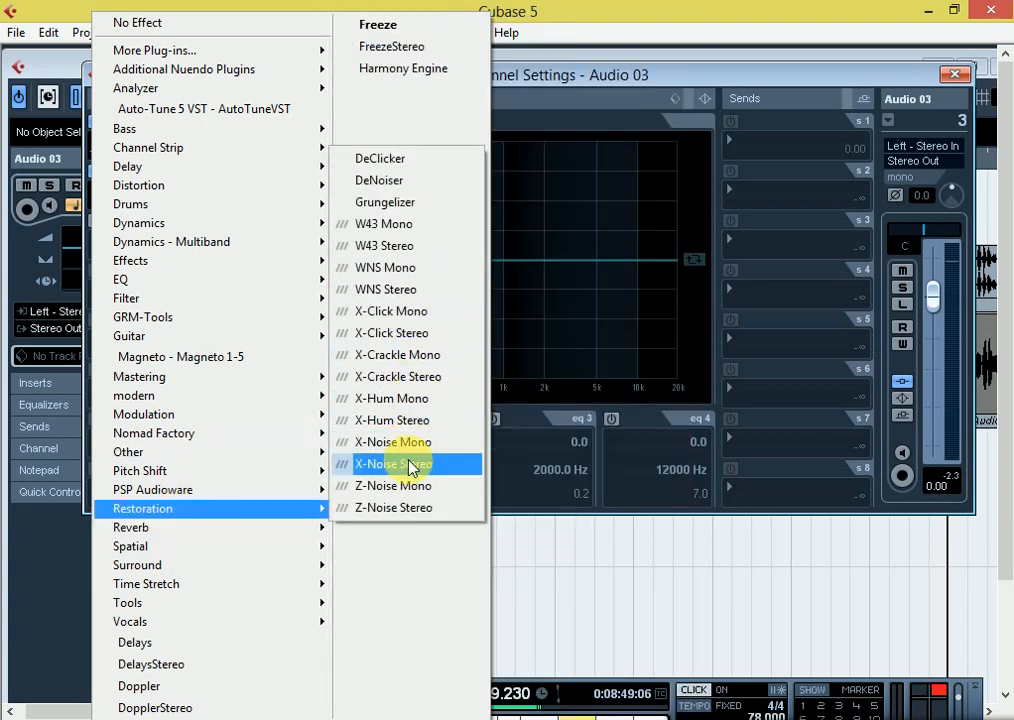
pyautogui.click(382, 275)
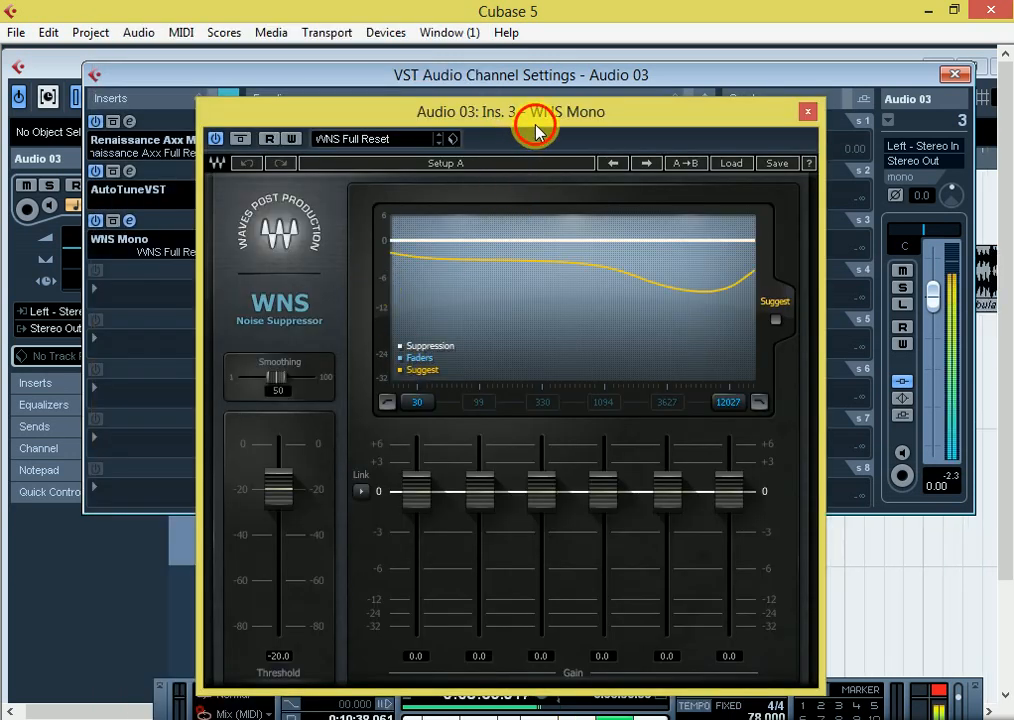
pyautogui.moveTo(534, 115); pyautogui.dragTo(492, 12)
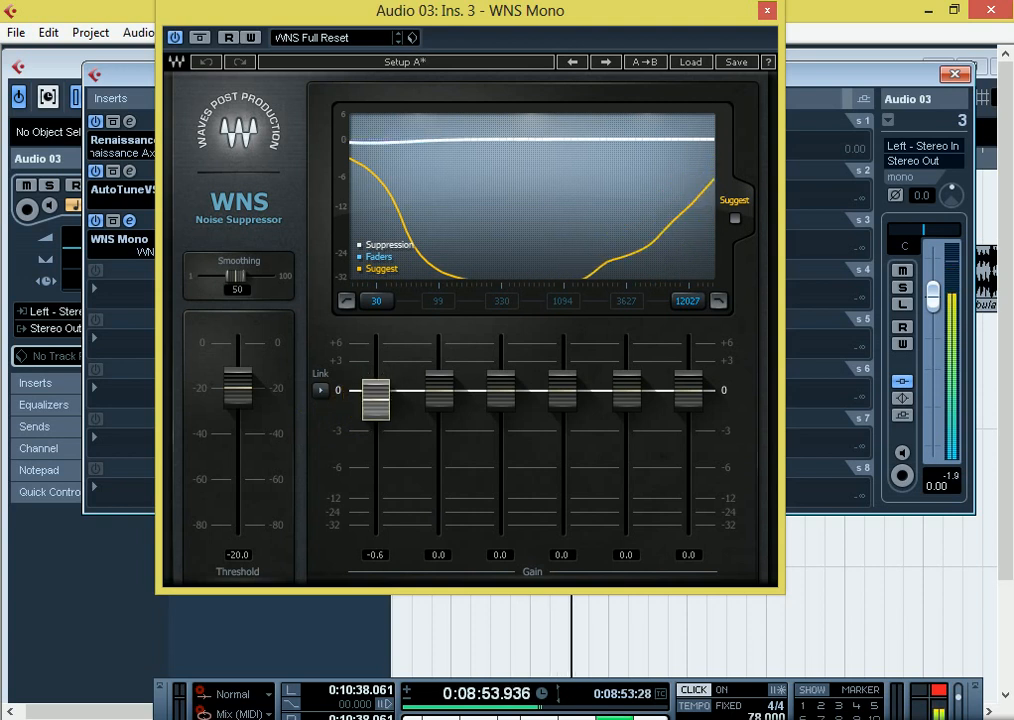
# Set the WNS band gains from lowest to highest to -2.9, 1.6, -1.7, 1.6, -4.4 and 2.9, and close the plug-in
pyautogui.moveTo(376, 390); pyautogui.dragTo(376, 430)
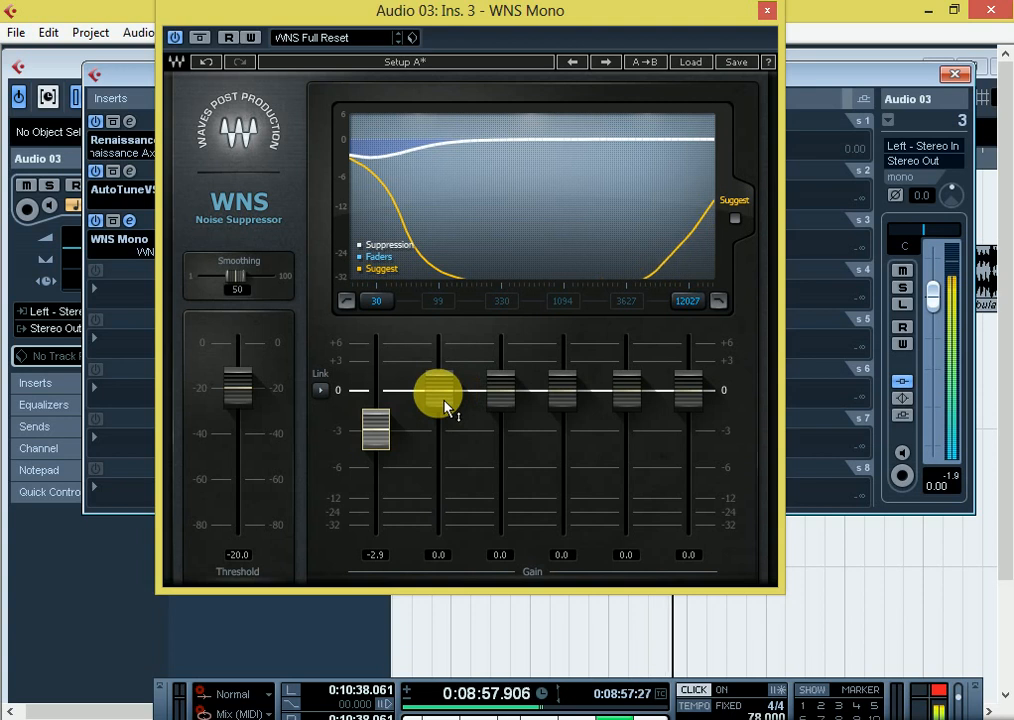
pyautogui.moveTo(438, 401); pyautogui.dragTo(438, 374)
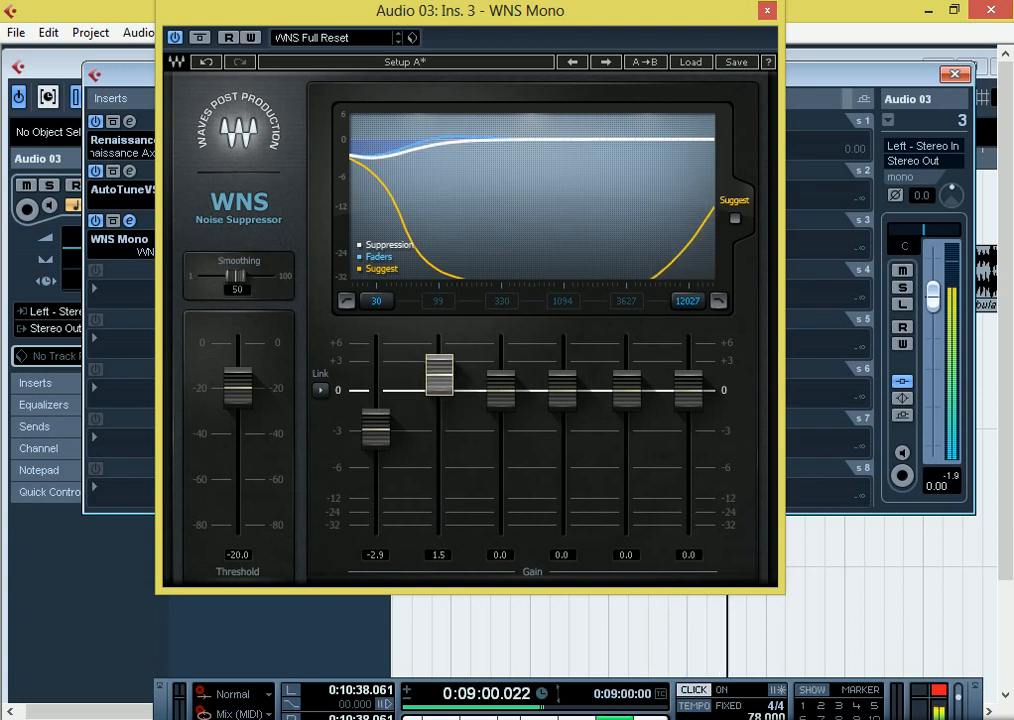
pyautogui.moveTo(500, 388); pyautogui.dragTo(500, 412)
pyautogui.moveTo(552, 389)
pyautogui.mouseDown()
pyautogui.moveTo(562, 363)
pyautogui.moveTo(562, 374)
pyautogui.mouseUp()
pyautogui.moveTo(626, 389); pyautogui.dragTo(627, 448)
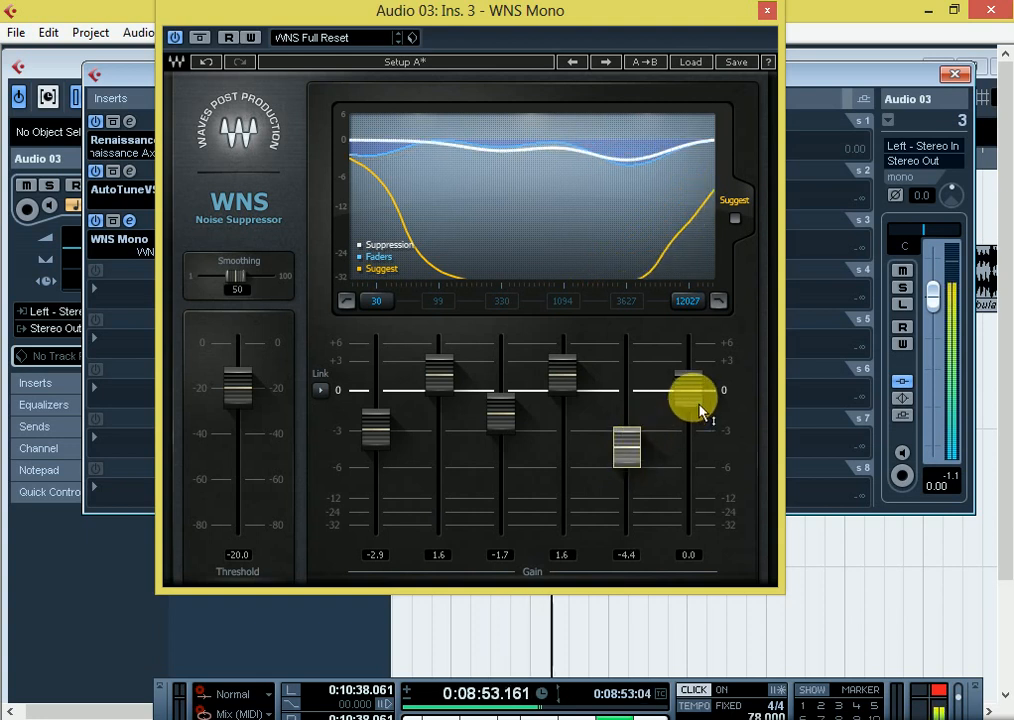
pyautogui.moveTo(698, 398); pyautogui.dragTo(704, 366)
pyautogui.press('space')
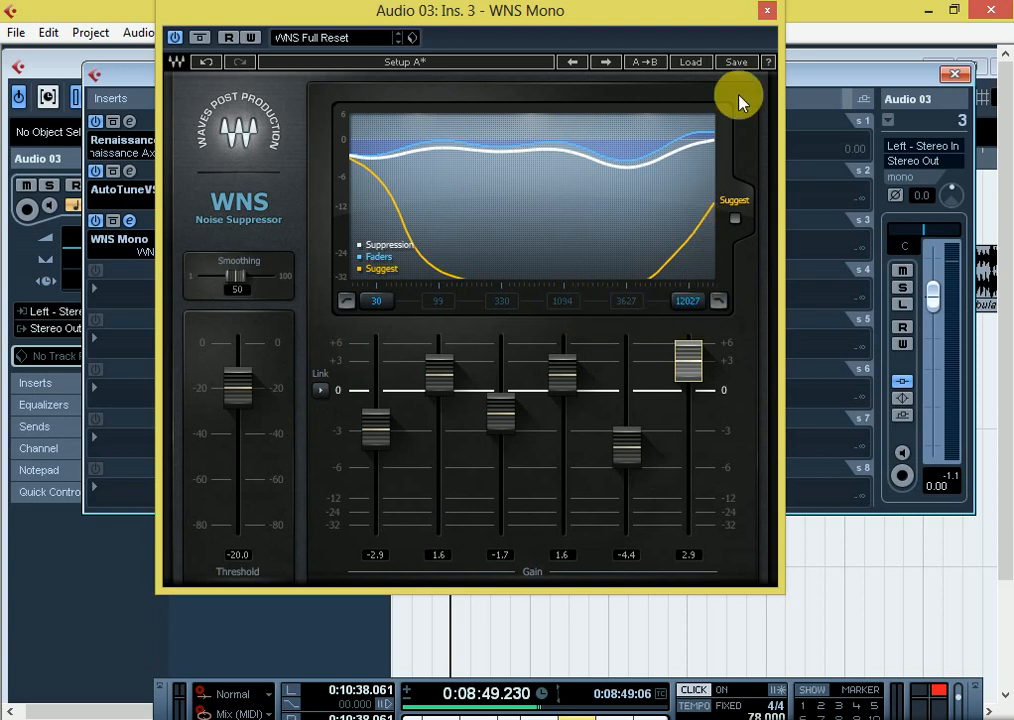
pyautogui.click(769, 11)
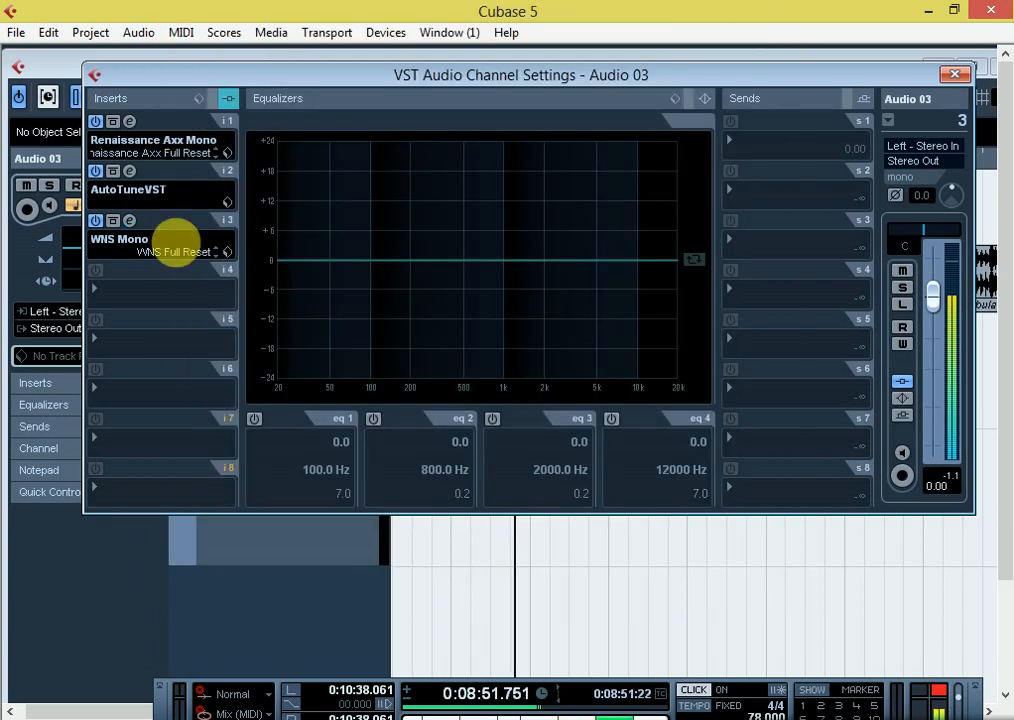
# Reopen the WNS noise suppressor, set the gain of its highest band to 0.9, and close the plug-in
pyautogui.click(129, 221)
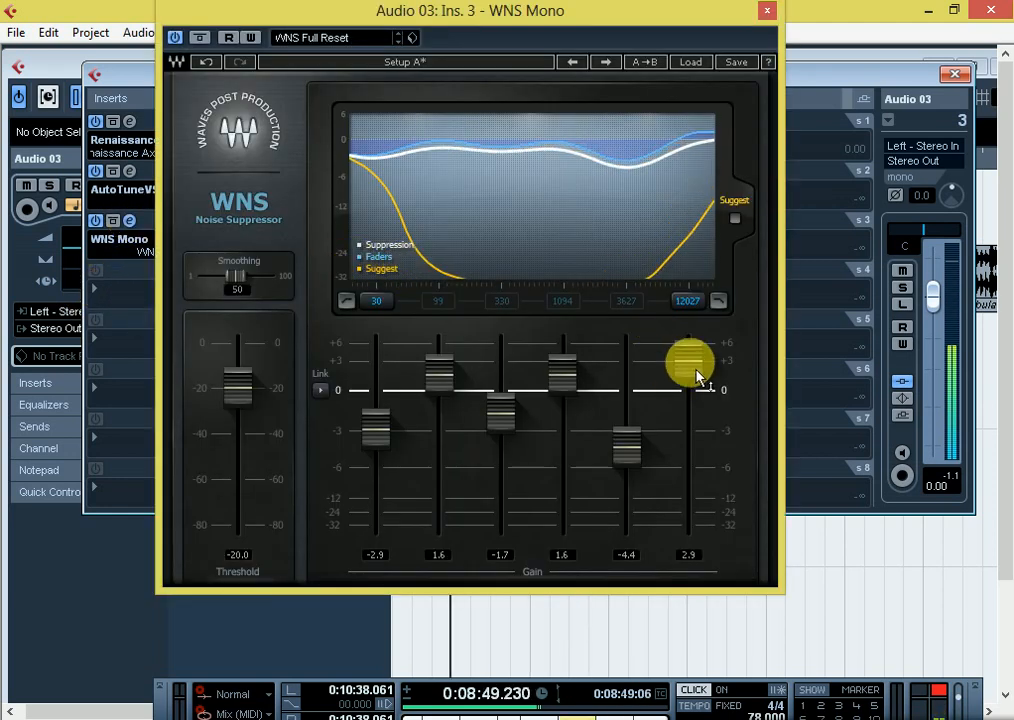
pyautogui.moveTo(696, 370); pyautogui.dragTo(696, 390)
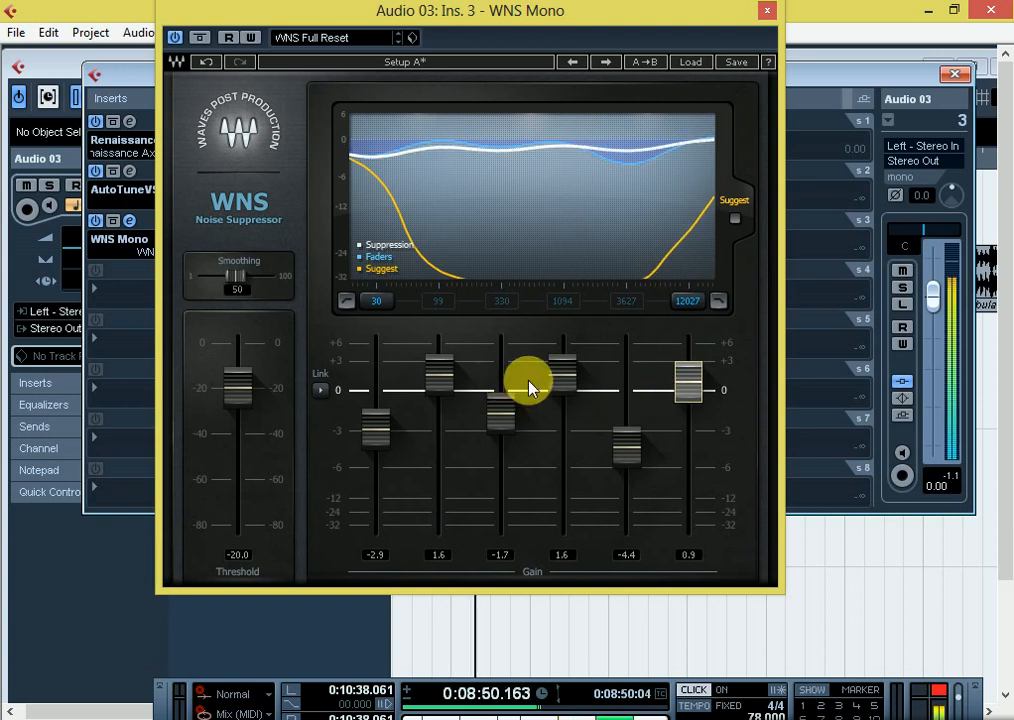
pyautogui.click(767, 11)
# Load ModernSpacer into the fourth insert slot of Audio 03, audition it with default settings, and close the plug-in
pyautogui.click(130, 288)
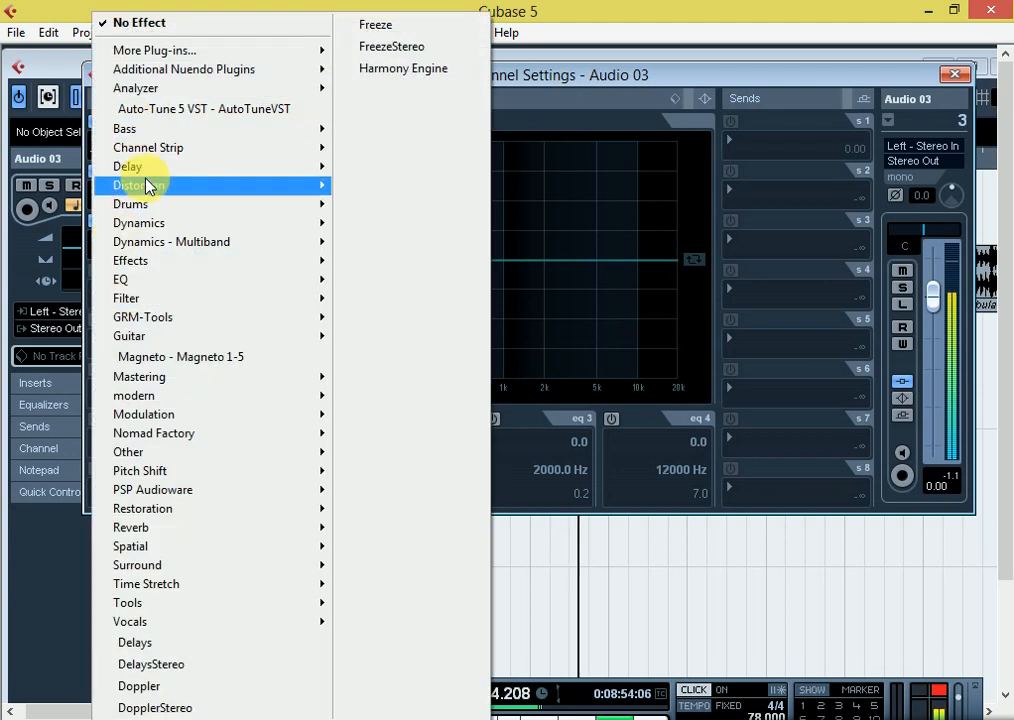
pyautogui.moveTo(166, 228)
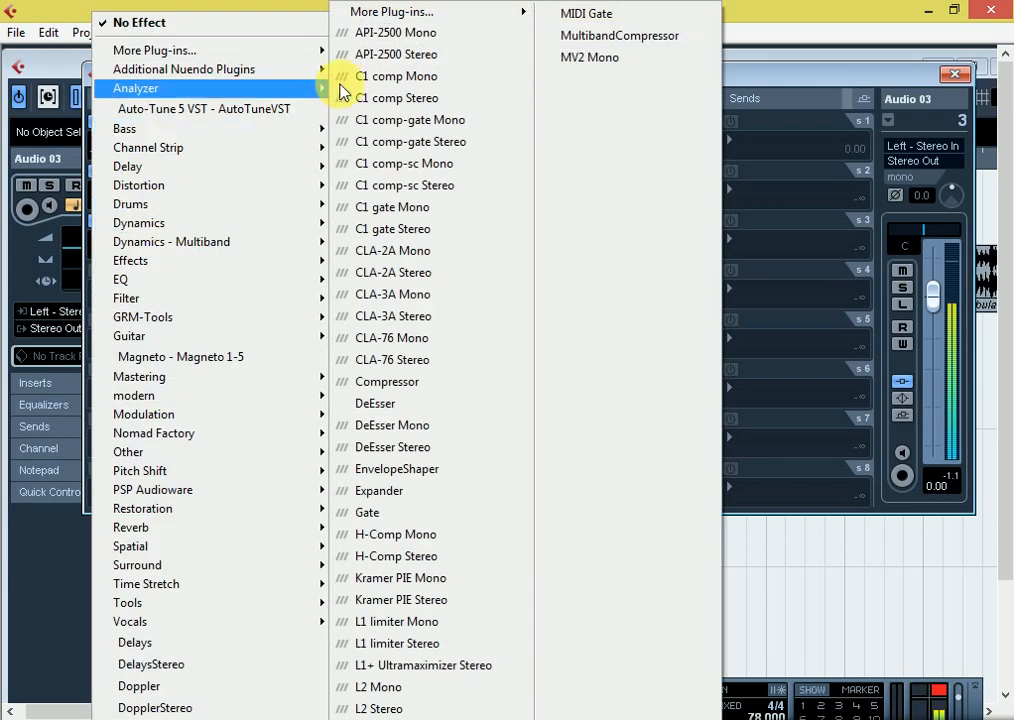
pyautogui.moveTo(113, 189)
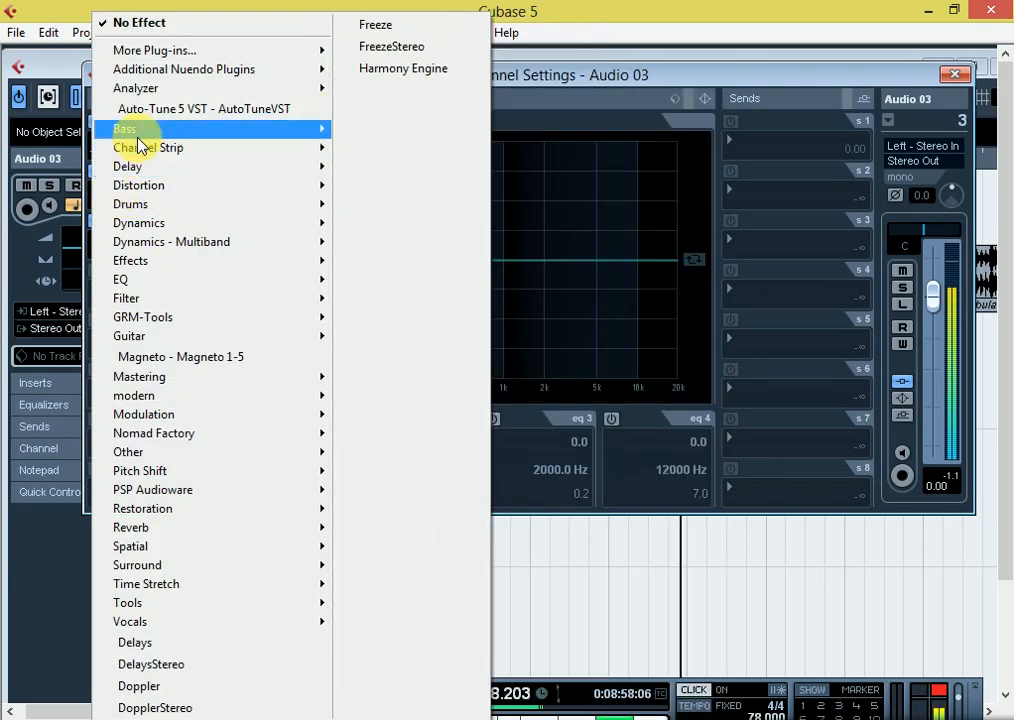
pyautogui.moveTo(131, 170)
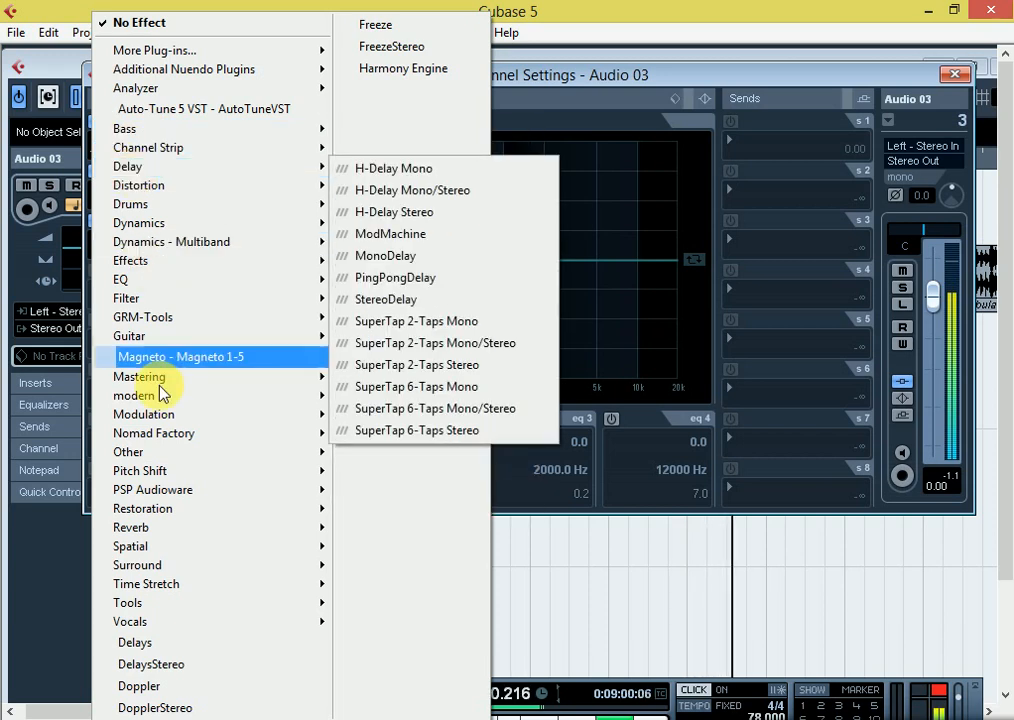
pyautogui.moveTo(268, 368)
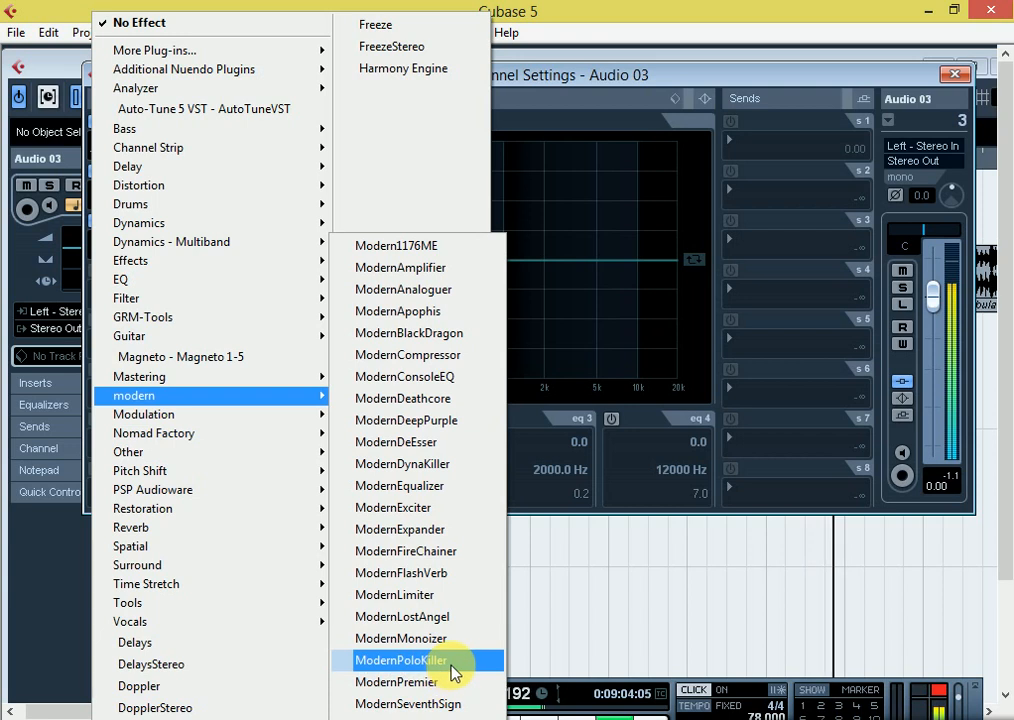
pyautogui.click(410, 710)
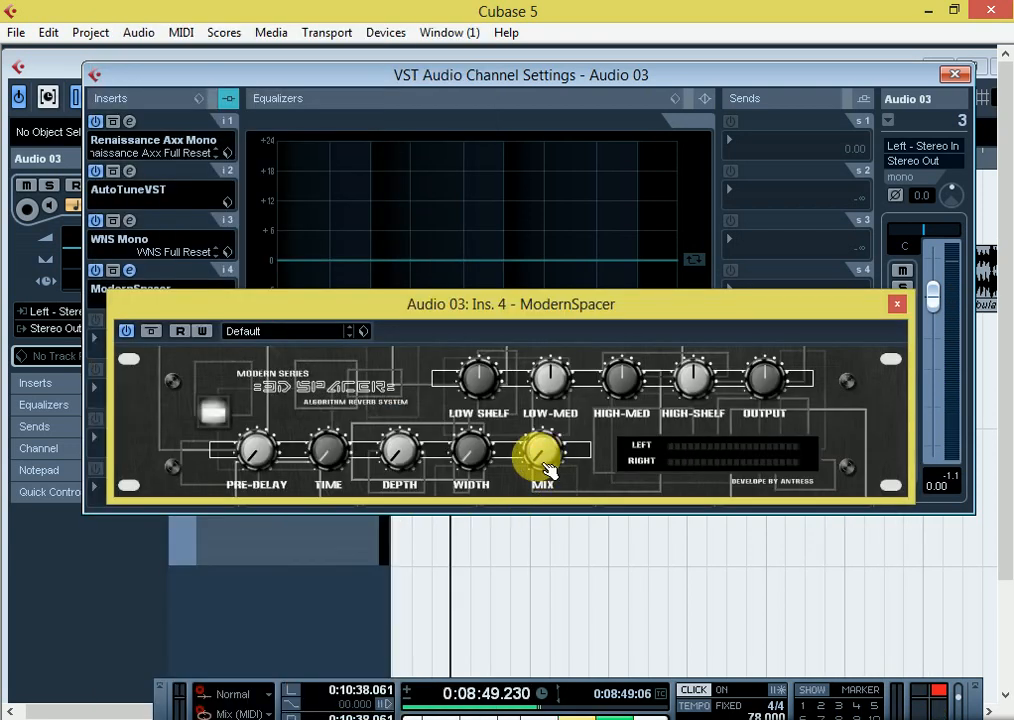
pyautogui.moveTo(702, 312); pyautogui.dragTo(685, 146)
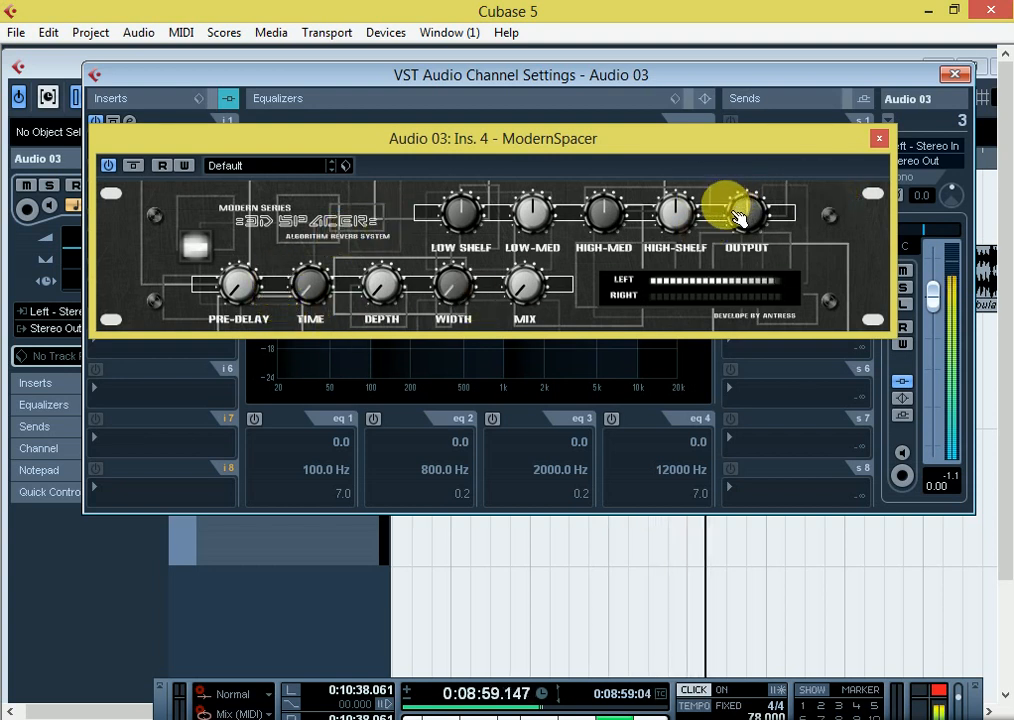
pyautogui.press('space')
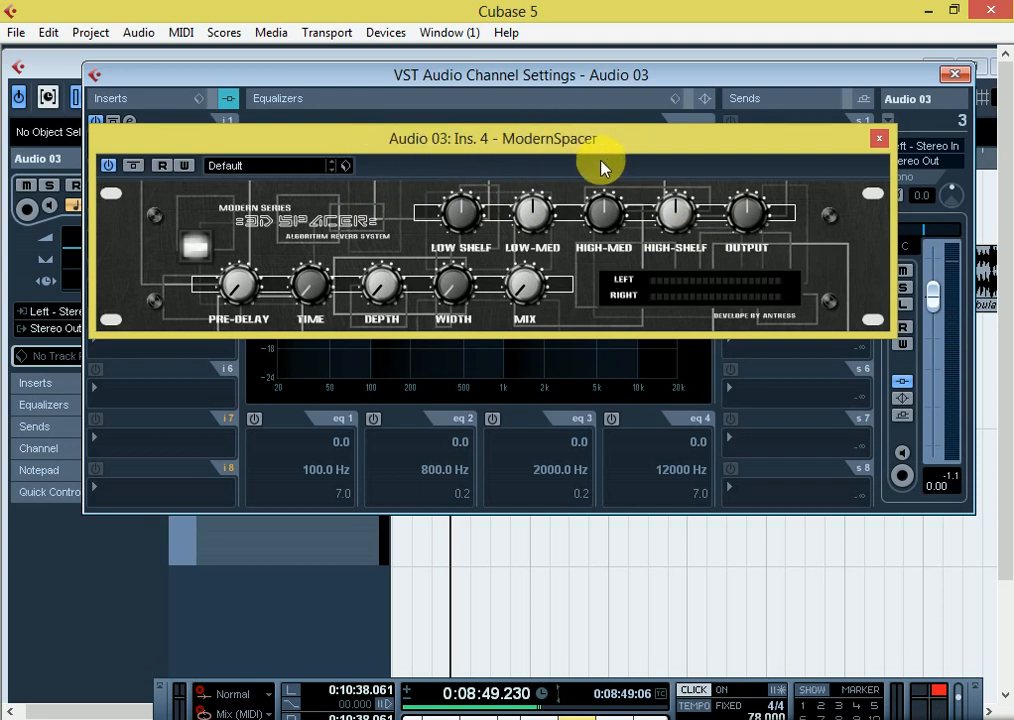
pyautogui.click(879, 140)
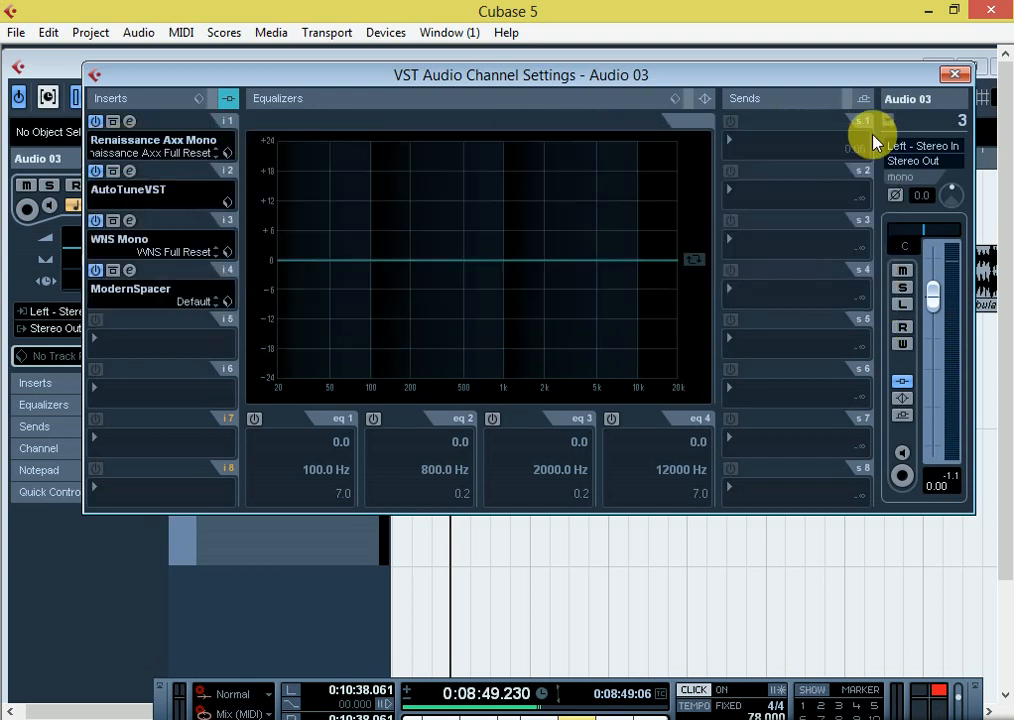
# Load StudioEQ into the fifth insert slot of Audio 03 and apply the Lead Voxe Male 2 preset
pyautogui.click(122, 344)
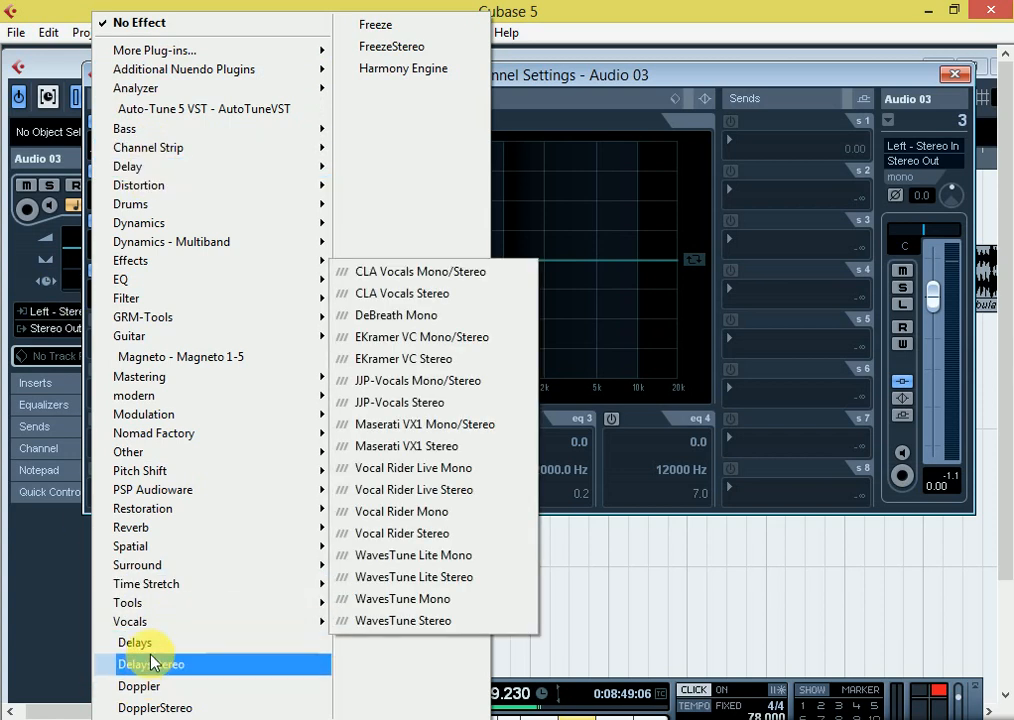
pyautogui.moveTo(130, 281)
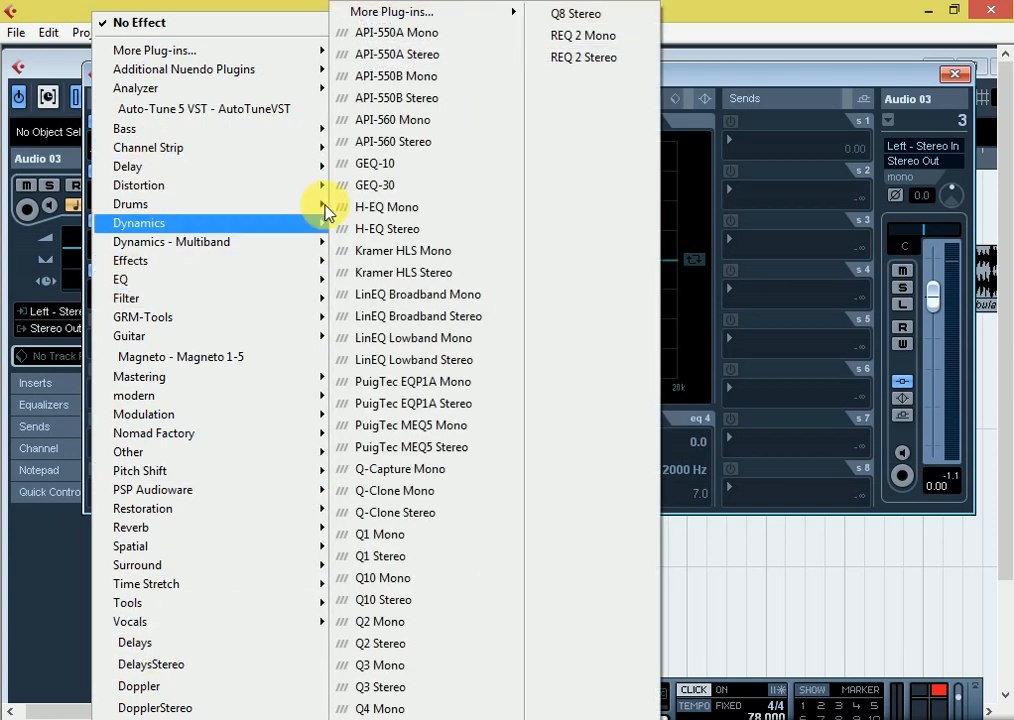
pyautogui.moveTo(468, 14)
pyautogui.click(590, 150)
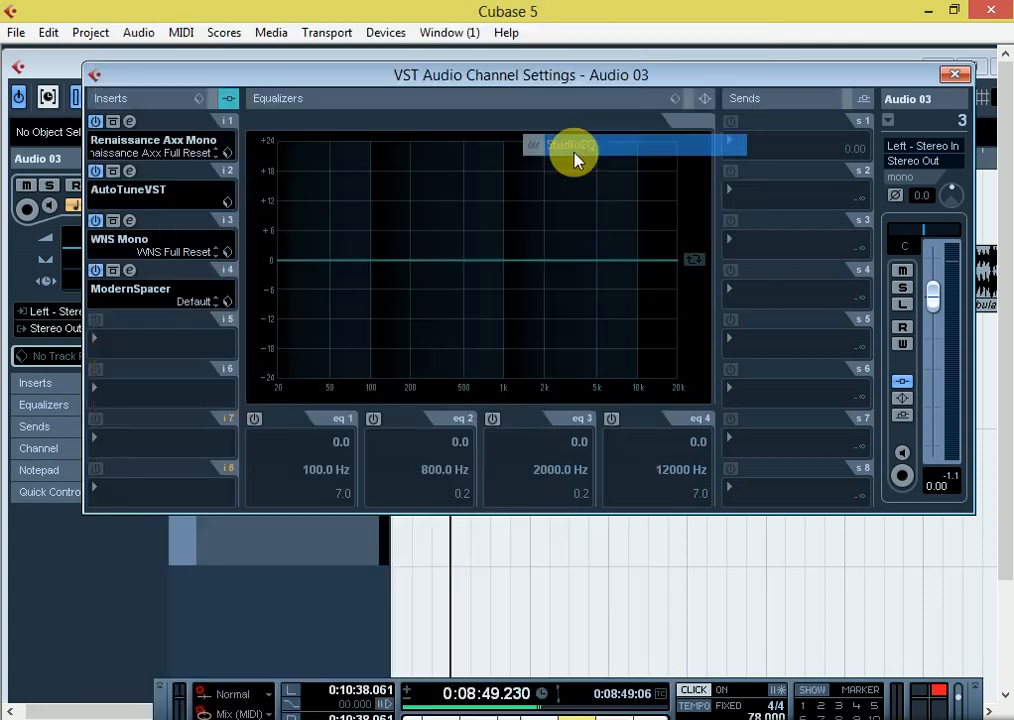
pyautogui.click(293, 262)
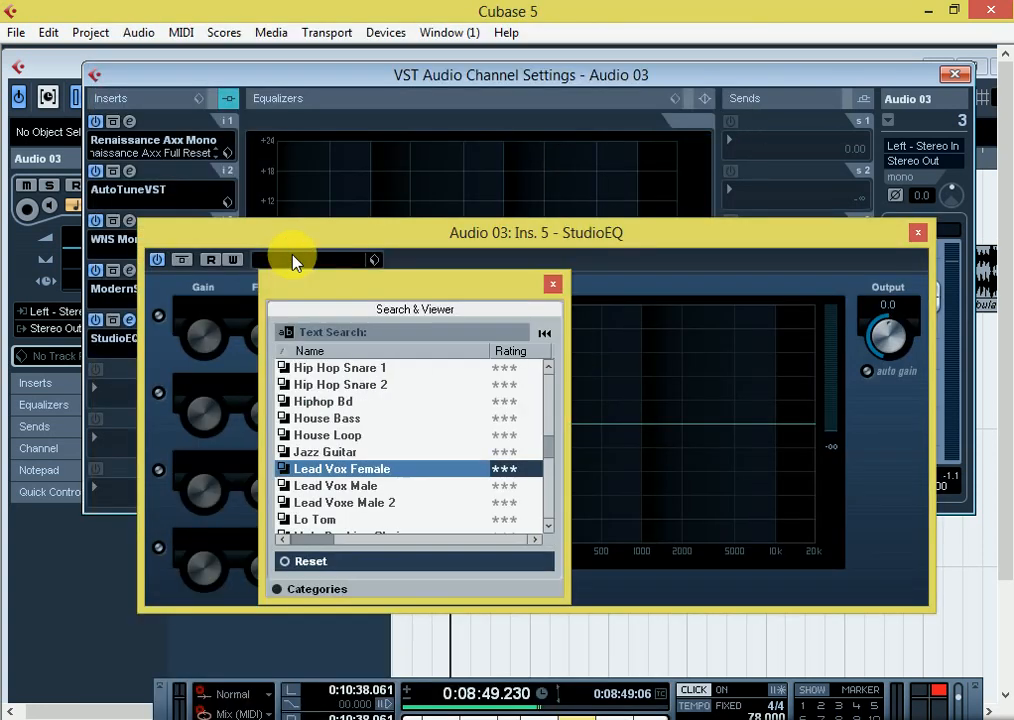
pyautogui.scroll(-2, 360, 520)
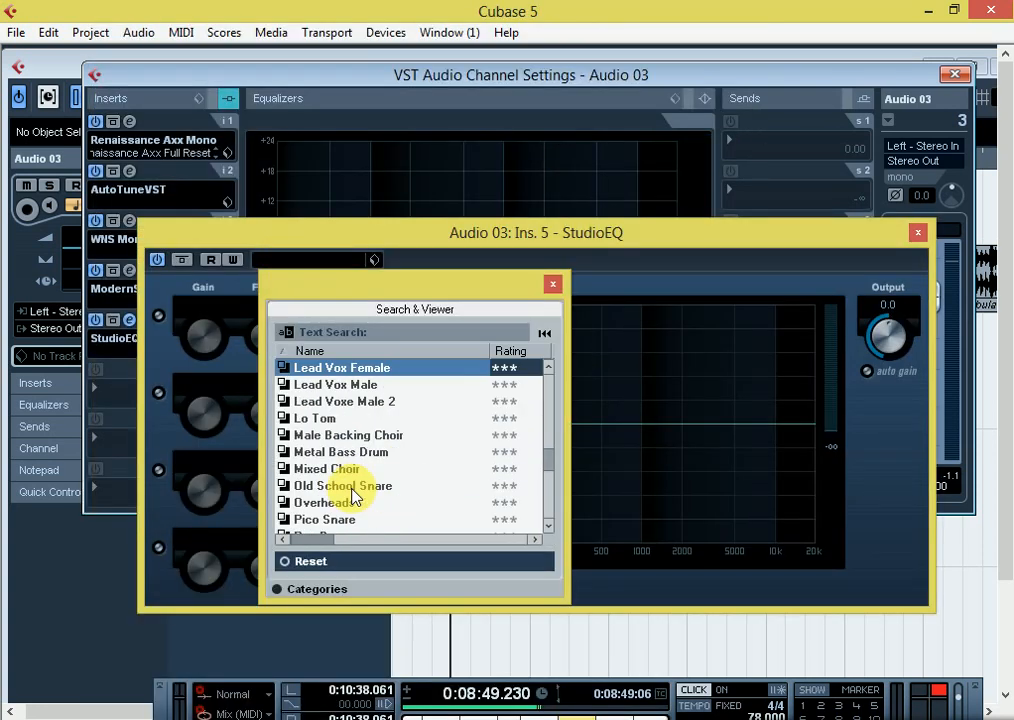
pyautogui.doubleClick(381, 405)
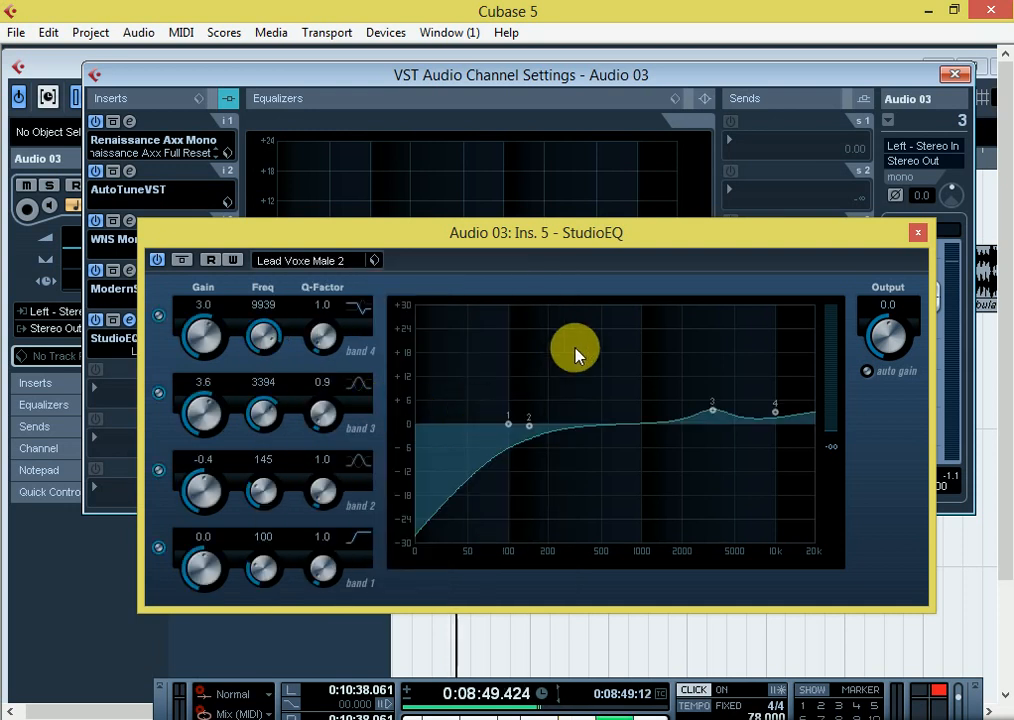
pyautogui.moveTo(660, 234); pyautogui.dragTo(640, 90)
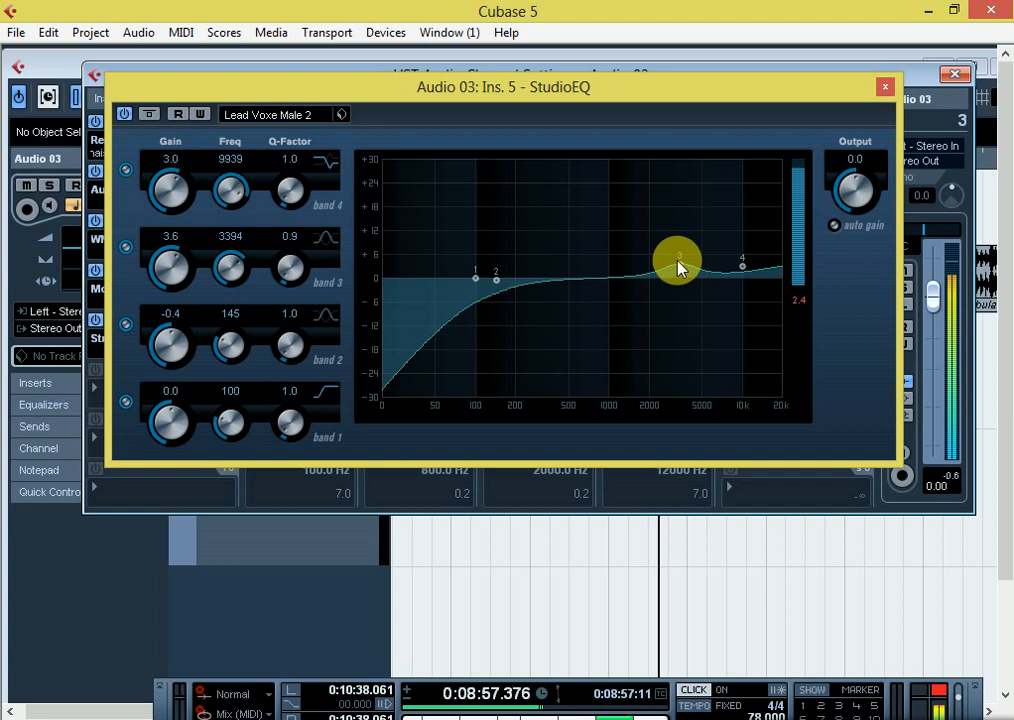
# Set StudioEQ bands 1 to 4 to gains 3.4, 5.1, 6.4 and 5.4 at frequencies 80, 208, 1955 and 9921 Hz
pyautogui.moveTo(679, 262); pyautogui.dragTo(649, 254)
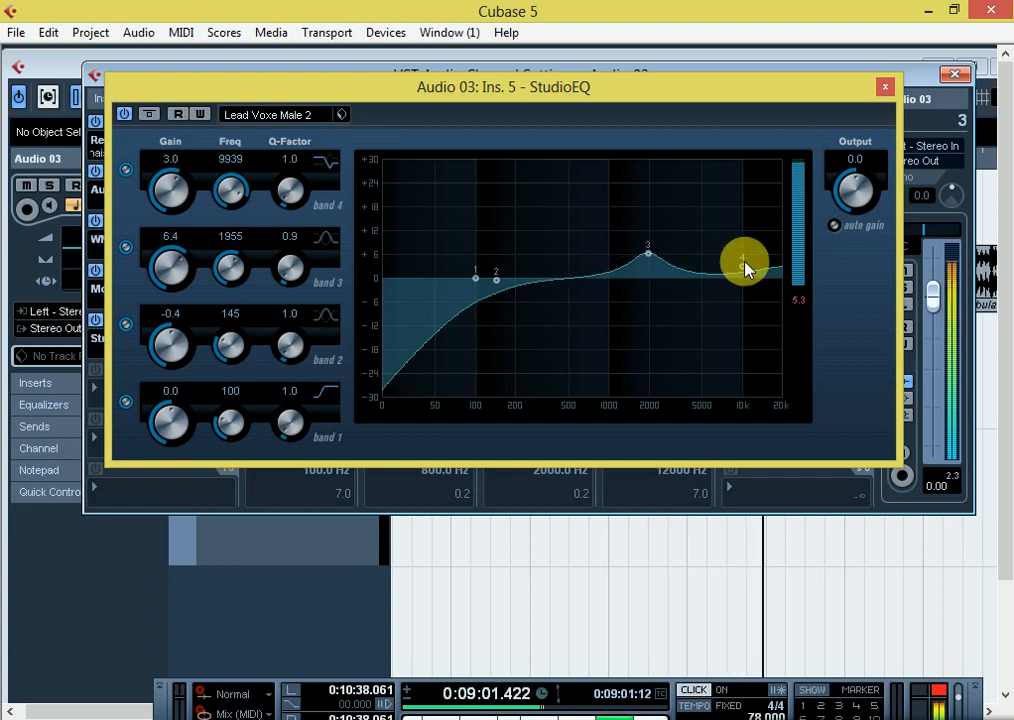
pyautogui.moveTo(745, 268)
pyautogui.mouseDown()
pyautogui.moveTo(770, 265)
pyautogui.moveTo(750, 235)
pyautogui.moveTo(740, 259)
pyautogui.mouseUp()
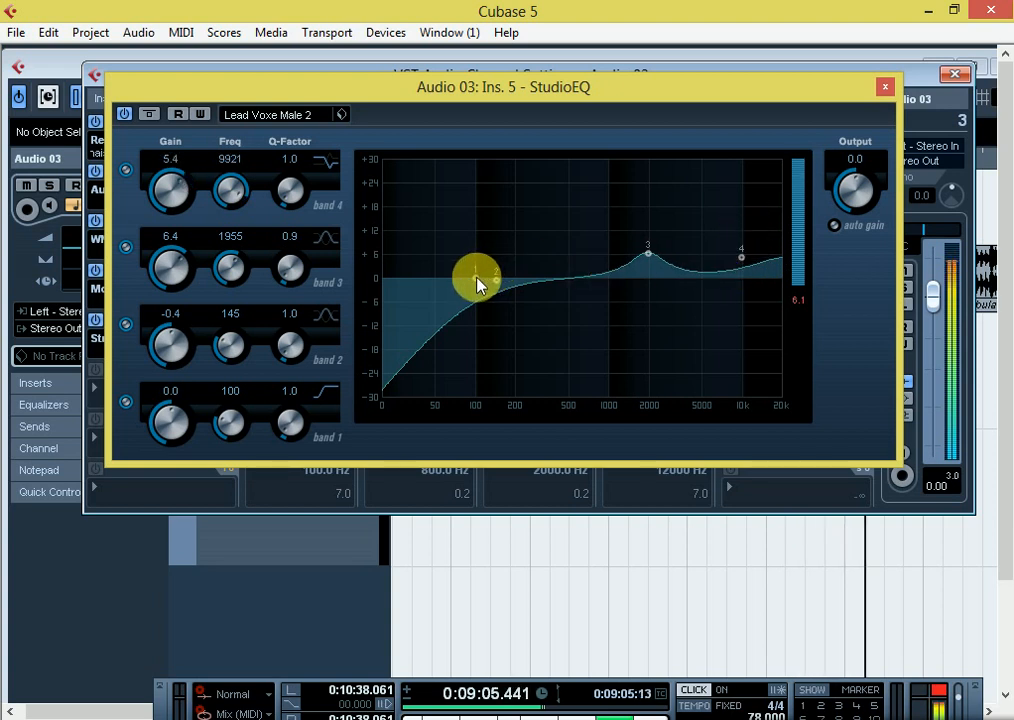
pyautogui.moveTo(477, 280); pyautogui.dragTo(520, 266)
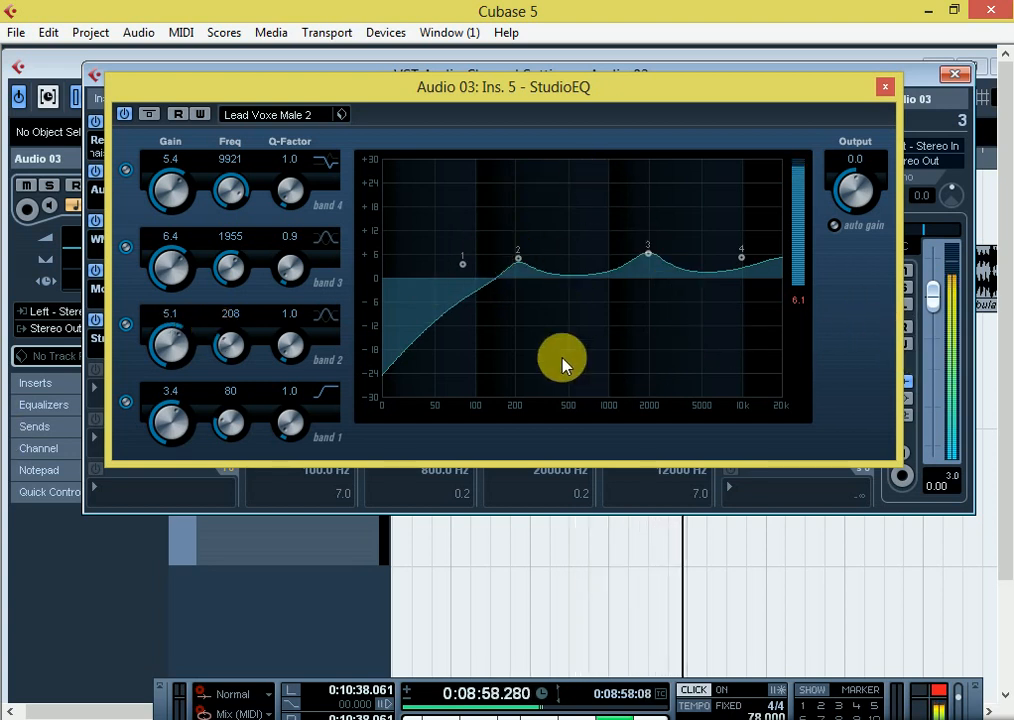
pyautogui.press('space')
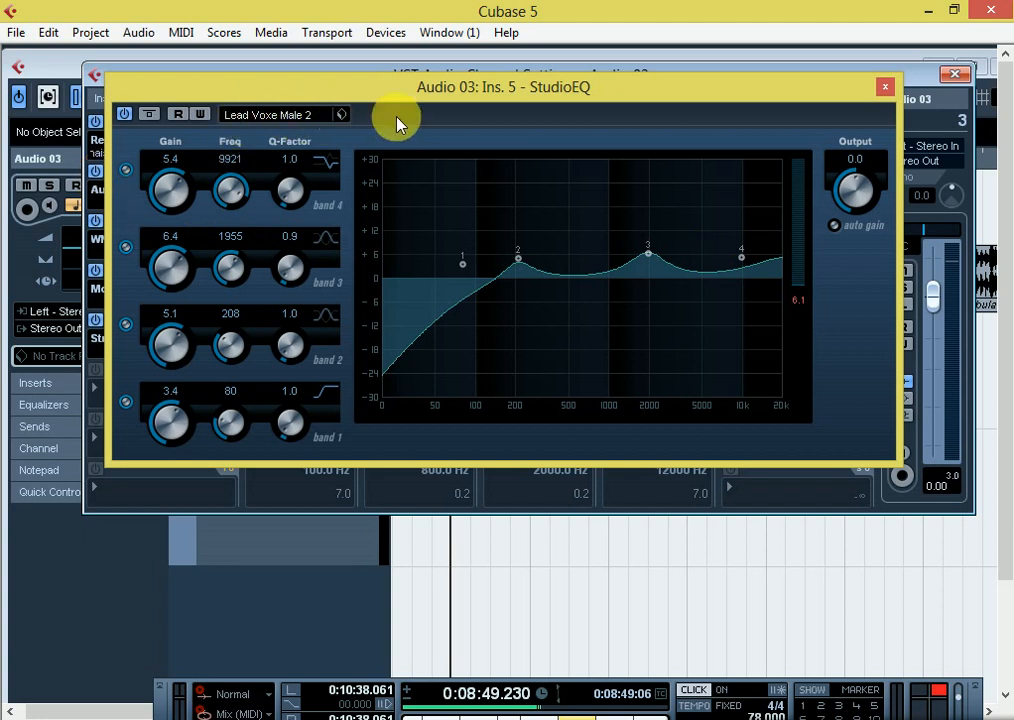
# Reopen StudioEQ from the fifth insert slot of Audio 03 to review its settings, and close the plug-in
pyautogui.click(887, 89)
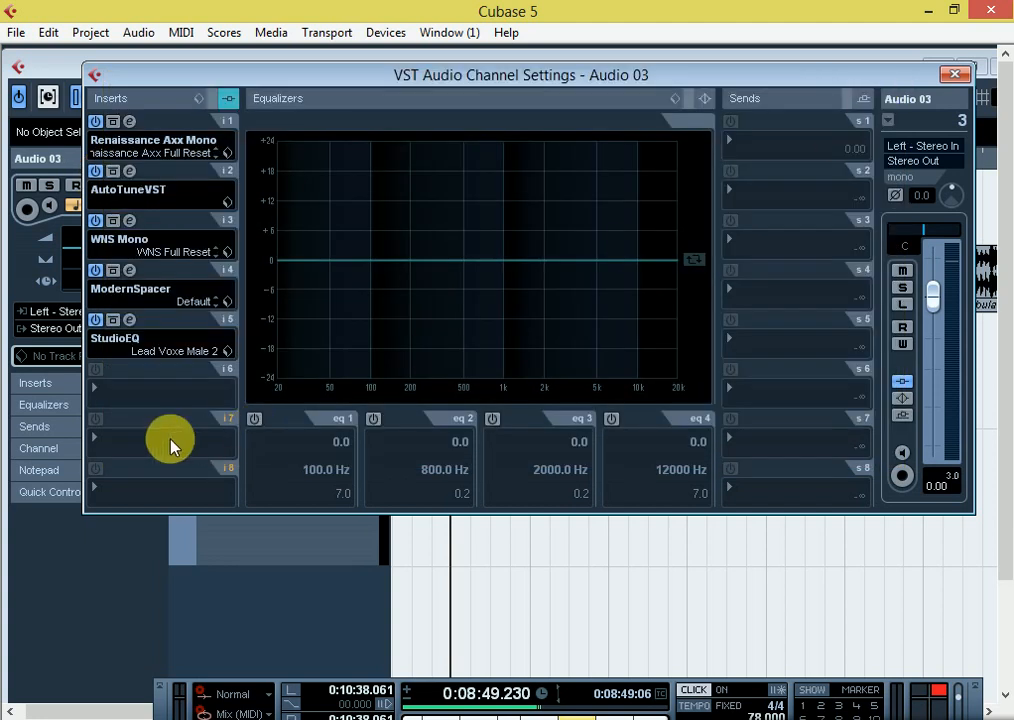
pyautogui.rightClick(124, 388)
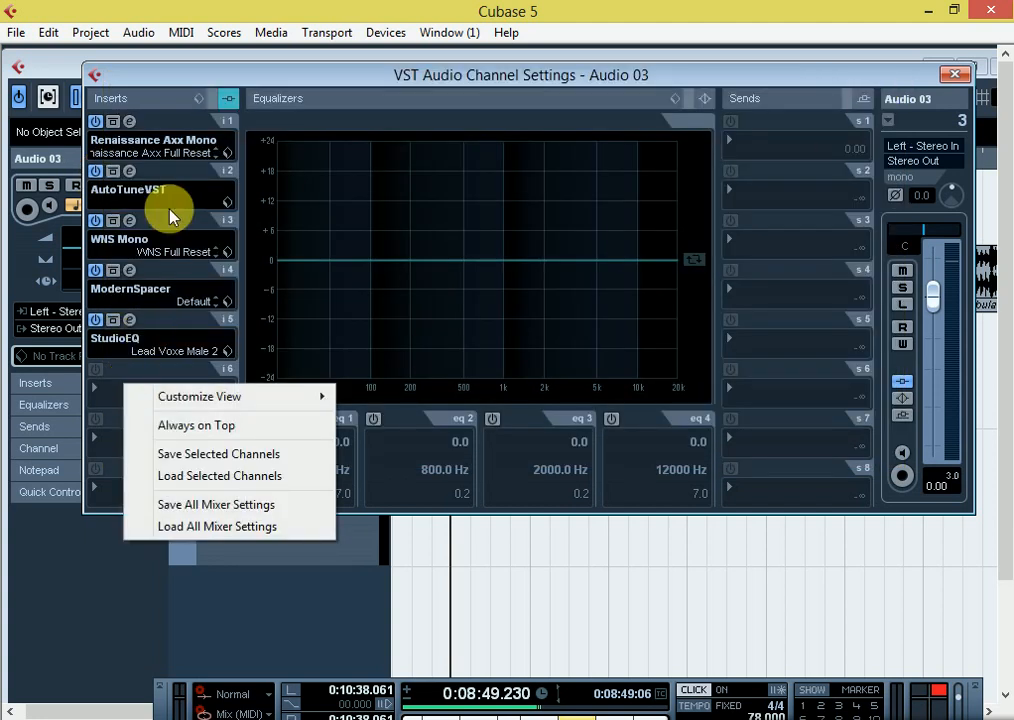
pyautogui.click(112, 400)
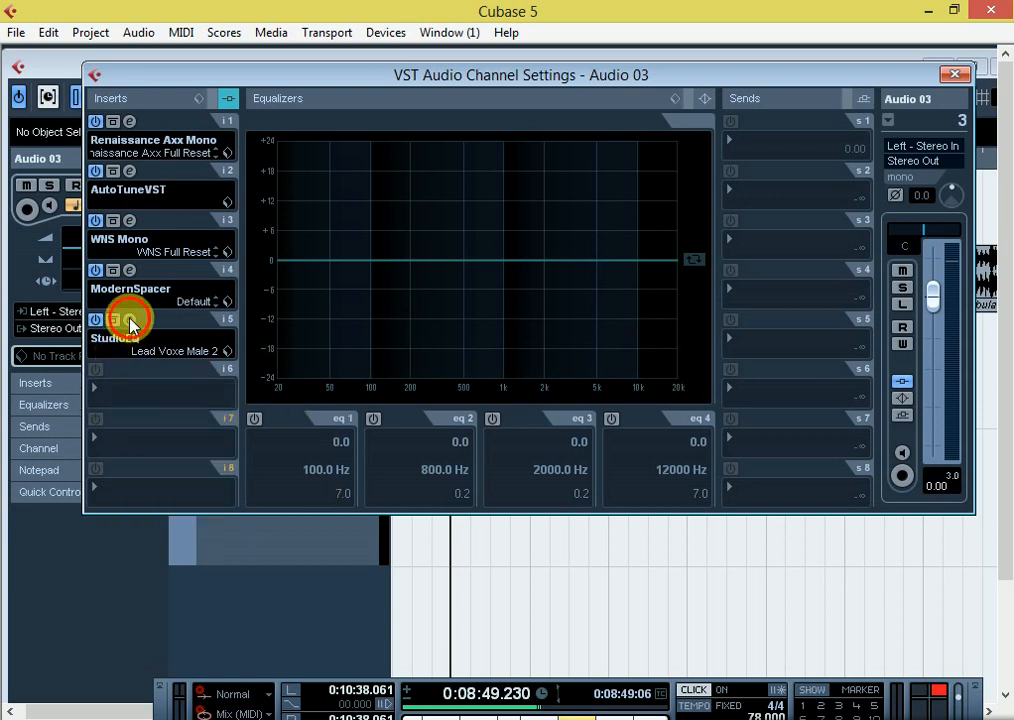
pyautogui.click(129, 320)
pyautogui.click(885, 88)
# Load the C4 Mono multiband processor into the sixth insert slot of Audio 03 and close the plug-in
pyautogui.click(116, 388)
pyautogui.moveTo(125, 378)
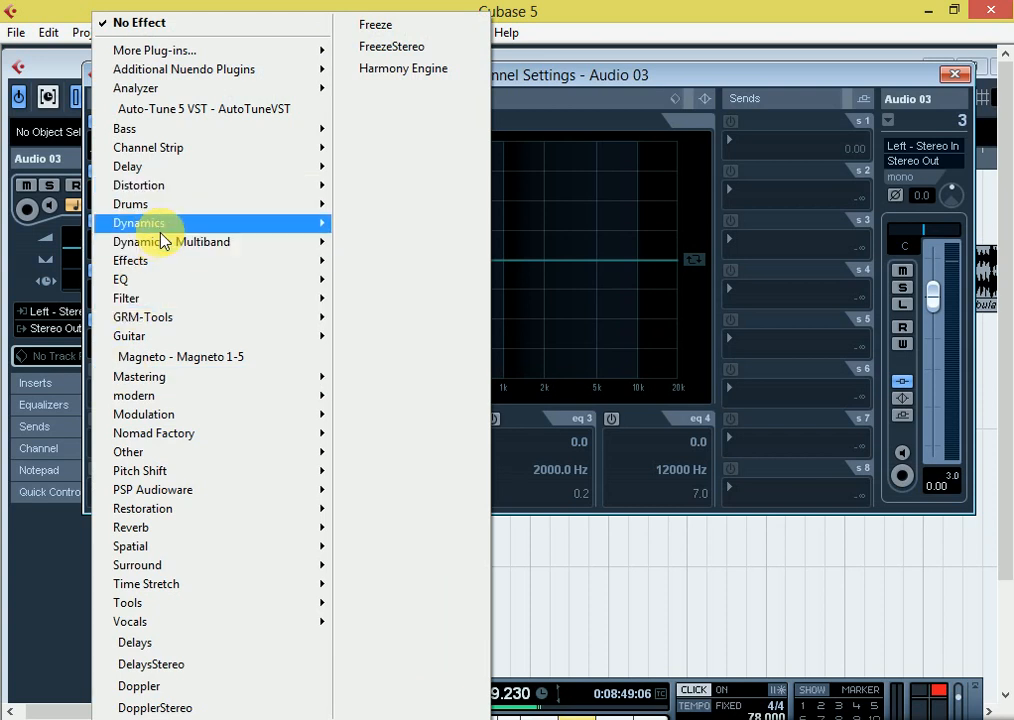
pyautogui.moveTo(165, 252)
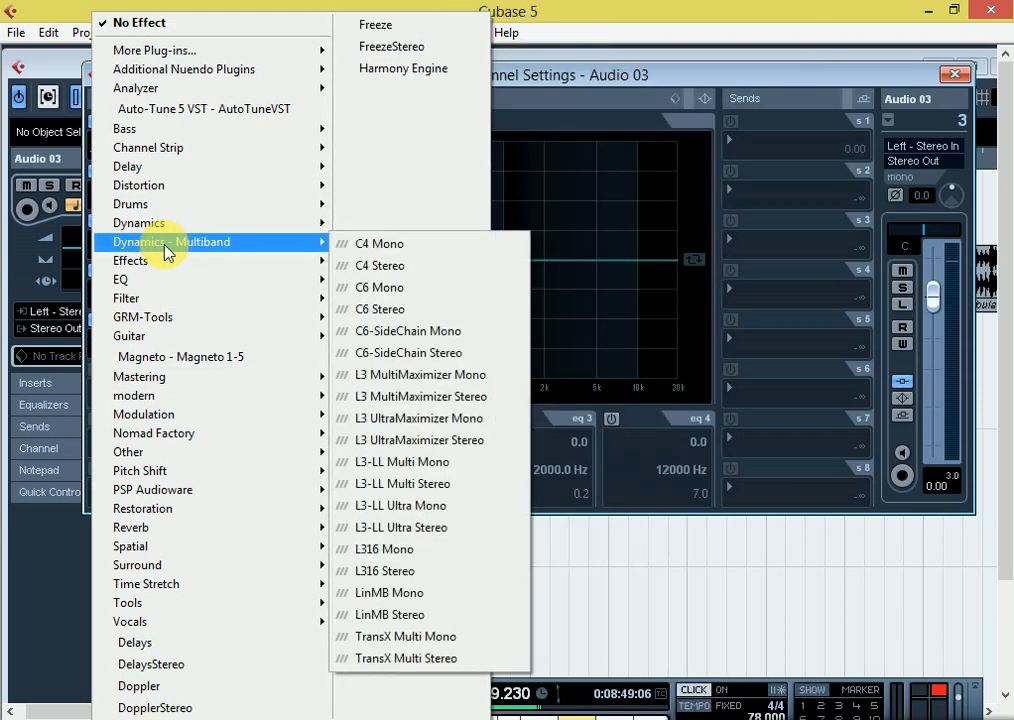
pyautogui.click(433, 243)
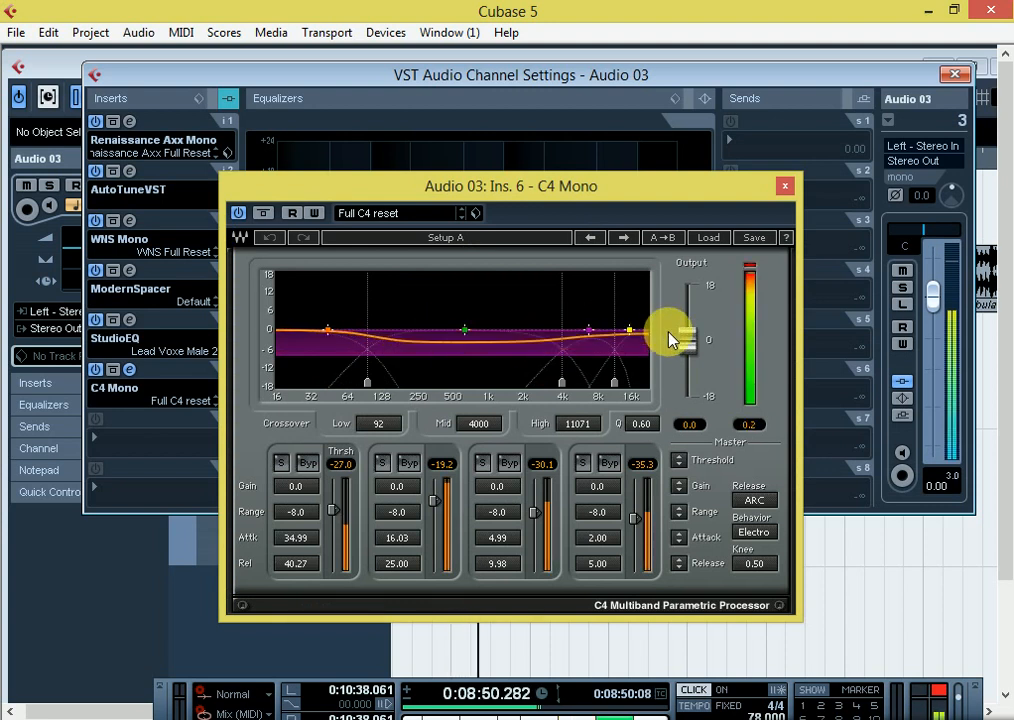
pyautogui.click(783, 187)
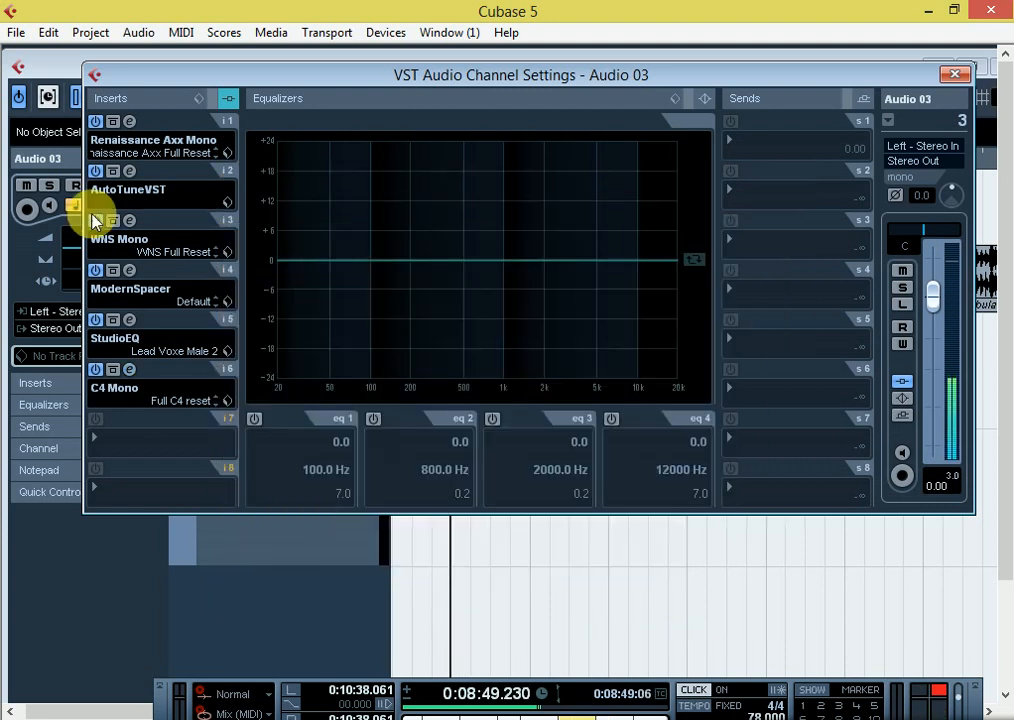
# Replace C4 Mono in the sixth insert slot with ModernFlashVerb, audition it with default settings, and close the plug-in
pyautogui.click(106, 389)
pyautogui.moveTo(178, 205)
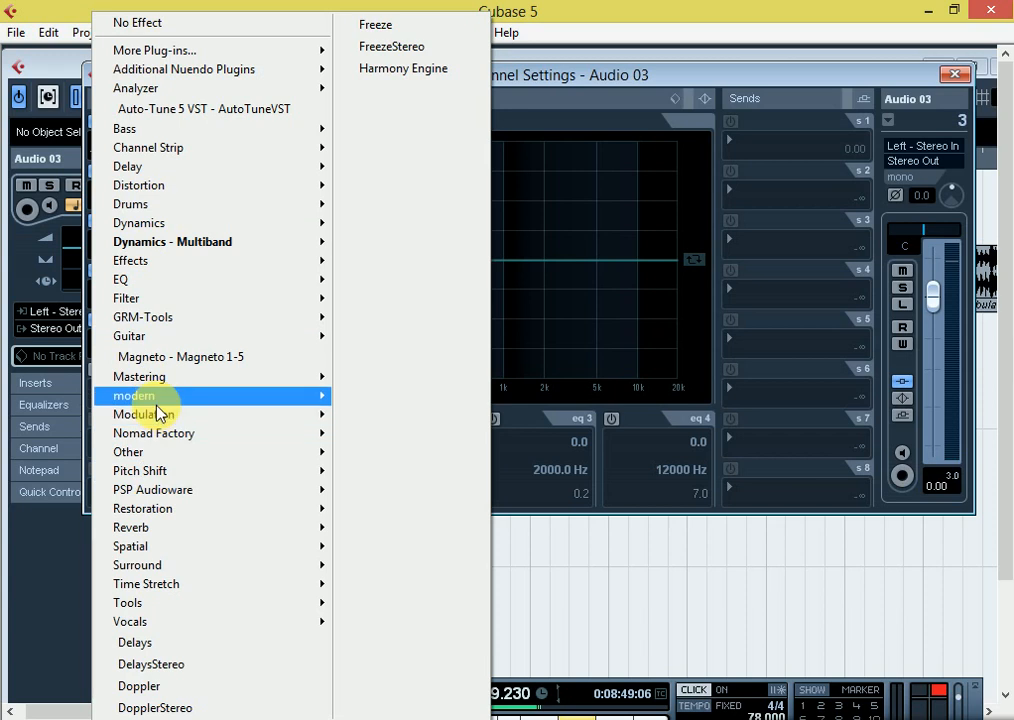
pyautogui.moveTo(158, 414)
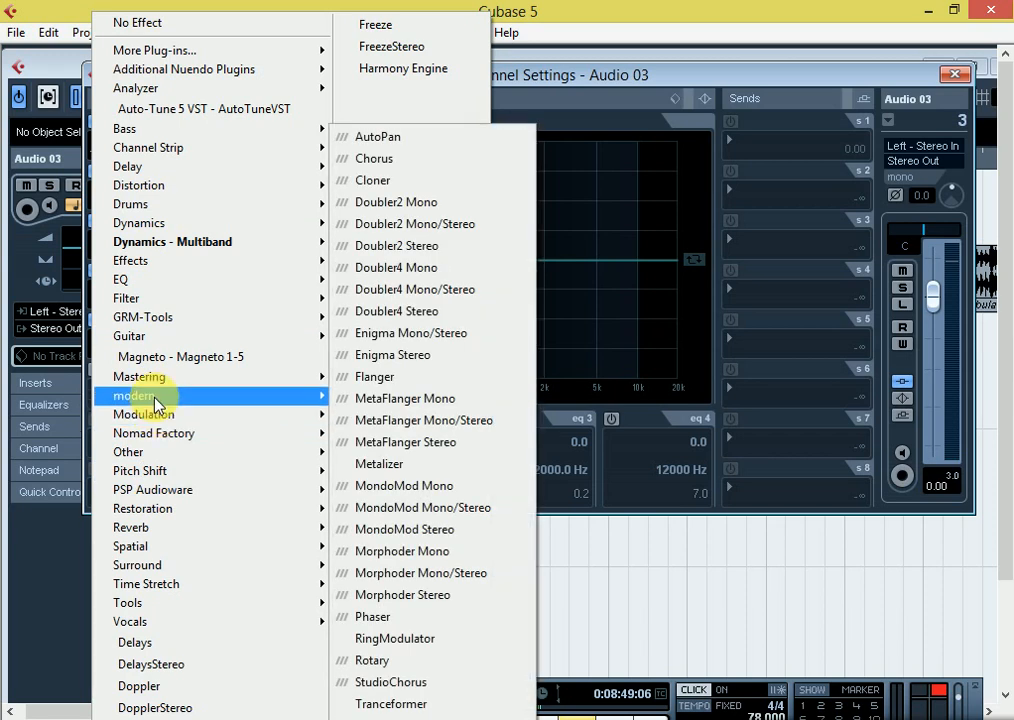
pyautogui.moveTo(125, 396)
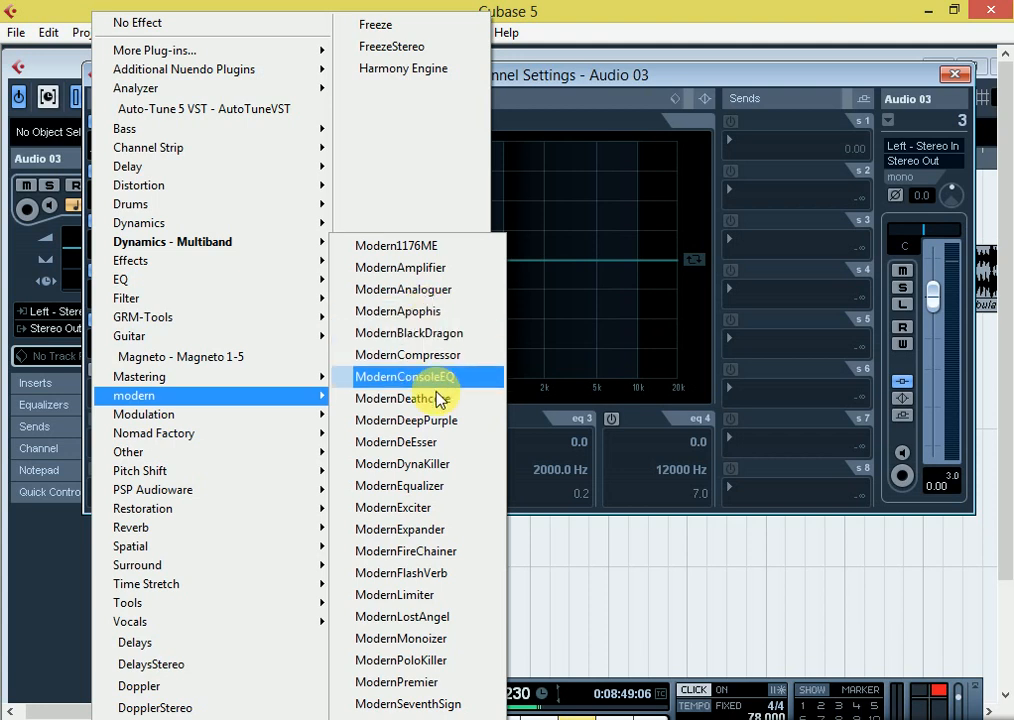
pyautogui.click(444, 580)
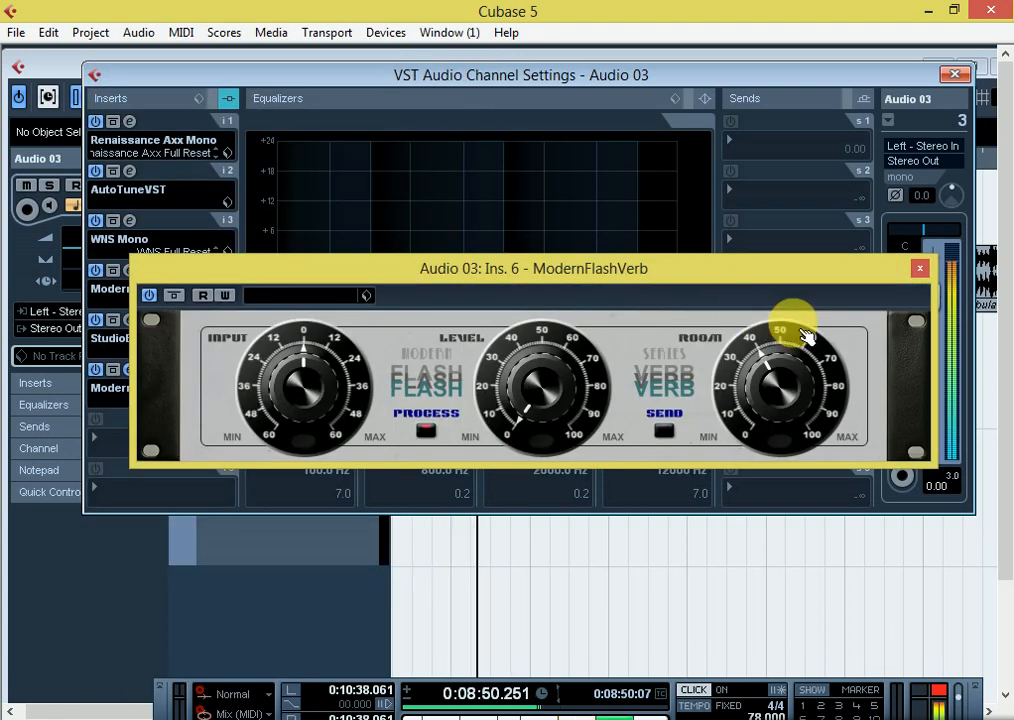
pyautogui.click(919, 268)
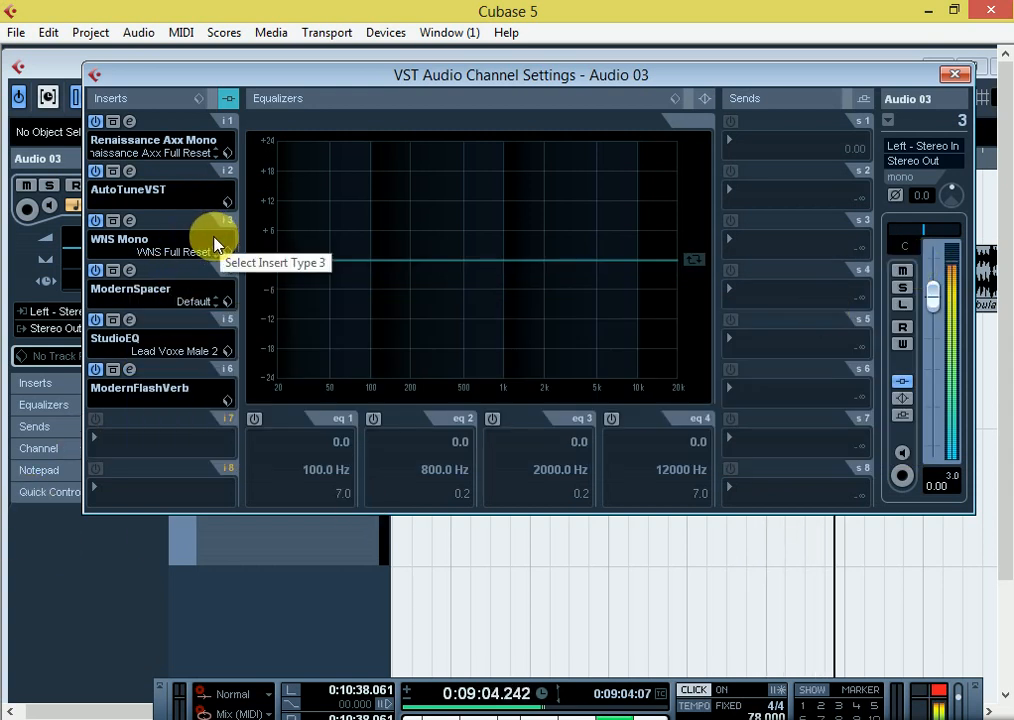
# Enable all four channel EQ bands of Audio 03 and set the Q of bands 1 and 4 to 0.0
pyautogui.click(374, 420)
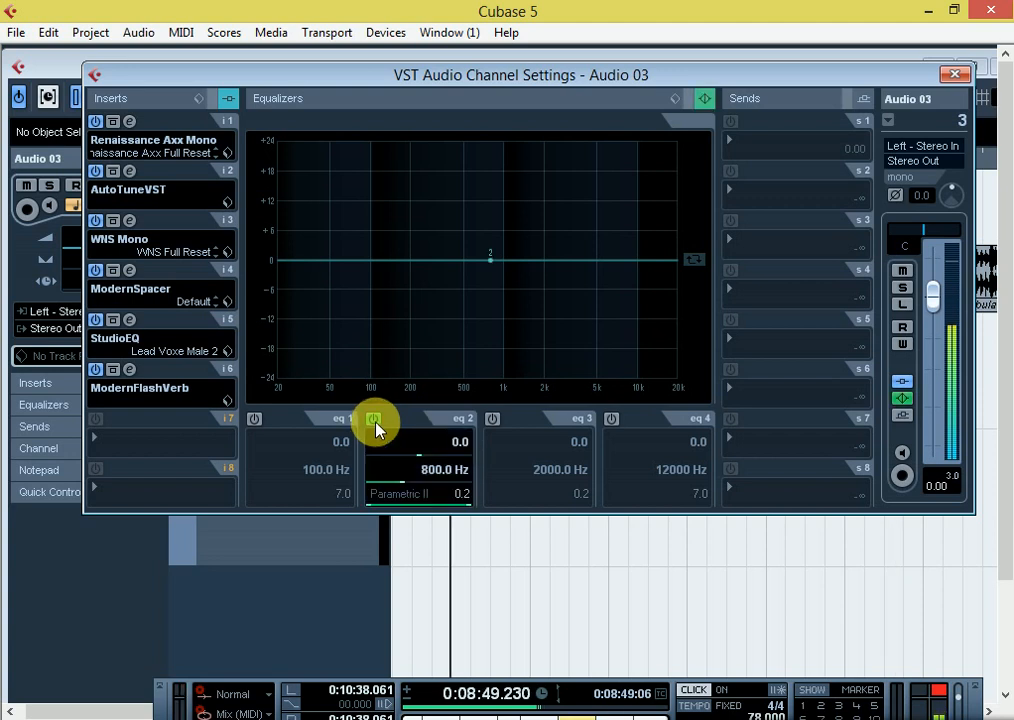
pyautogui.click(492, 419)
pyautogui.click(255, 418)
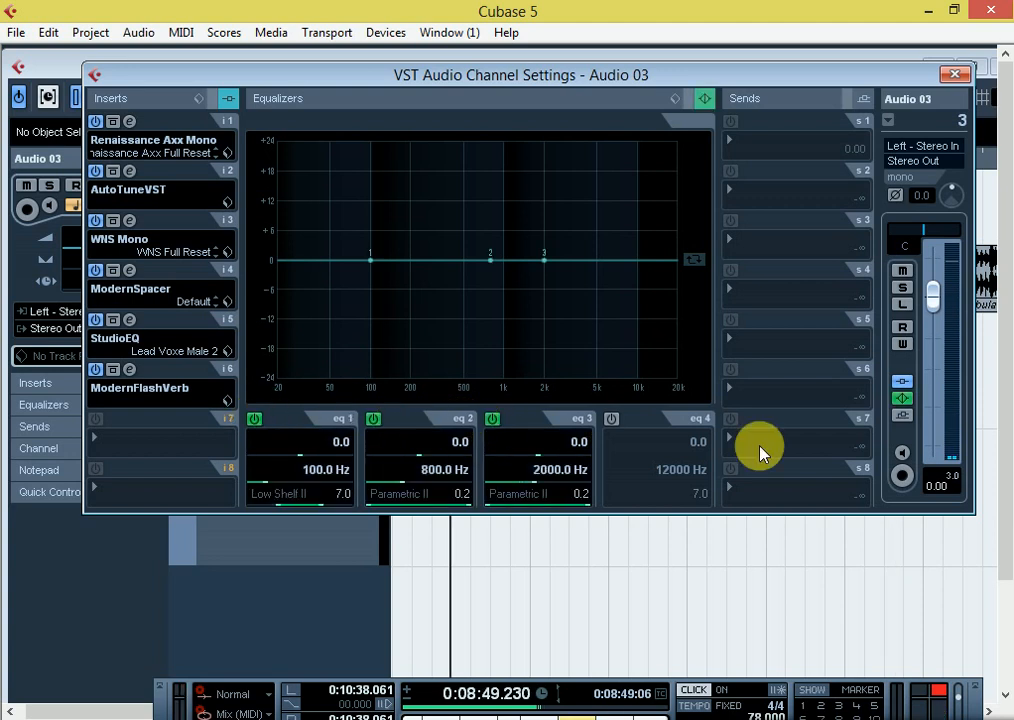
pyautogui.click(611, 420)
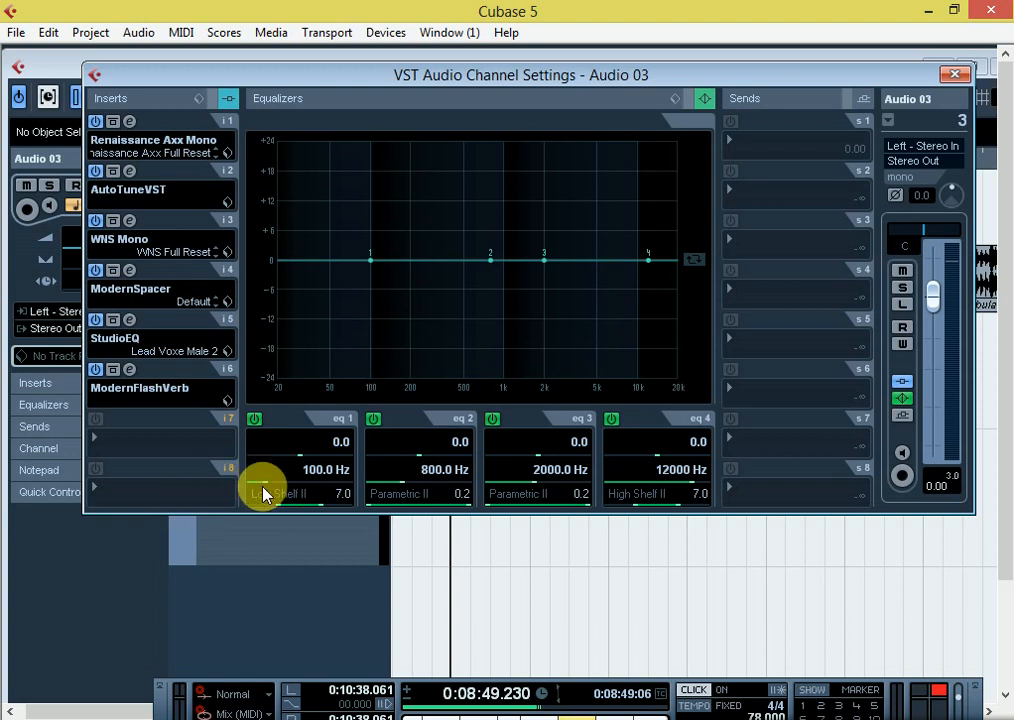
pyautogui.moveTo(280, 504); pyautogui.dragTo(246, 507)
pyautogui.moveTo(689, 510); pyautogui.dragTo(679, 512)
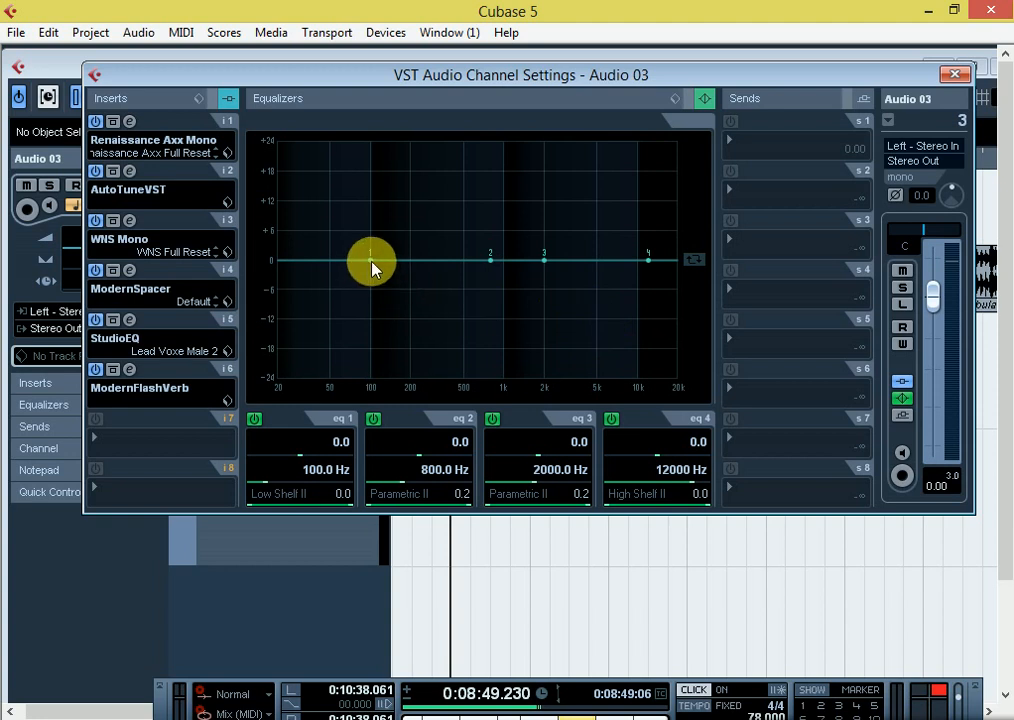
# Set channel EQ bands 1 to 4 to gains -23.6, 10.2, 5.8 and 2.8 at 51, 101, 2057 and 20000 Hz
pyautogui.moveTo(371, 263); pyautogui.dragTo(334, 383)
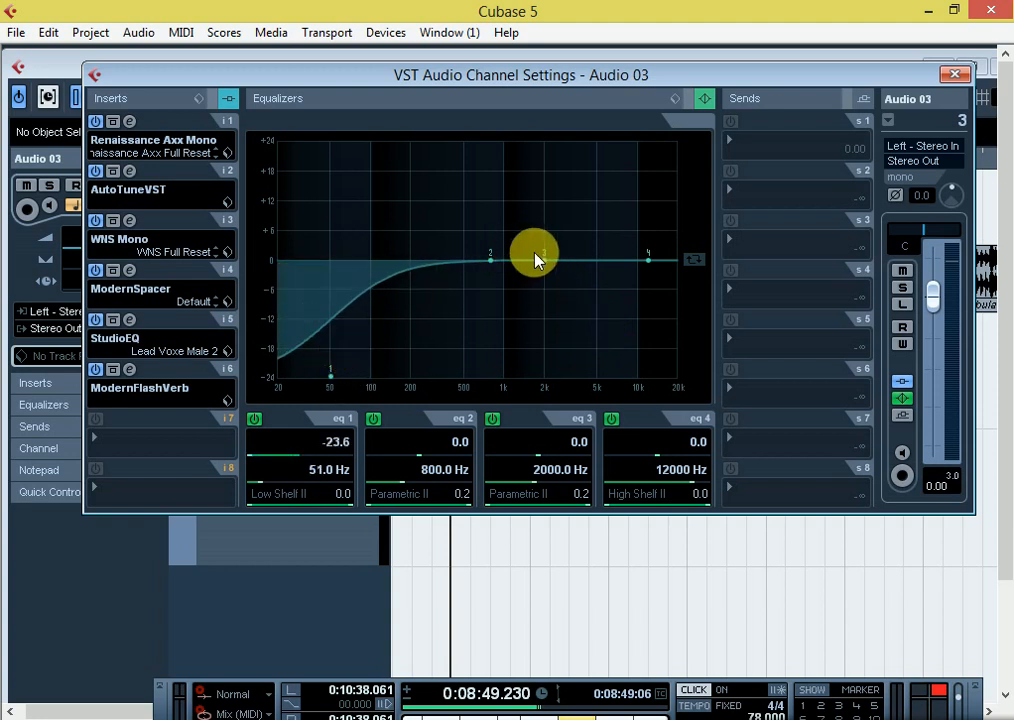
pyautogui.moveTo(493, 258); pyautogui.dragTo(372, 217)
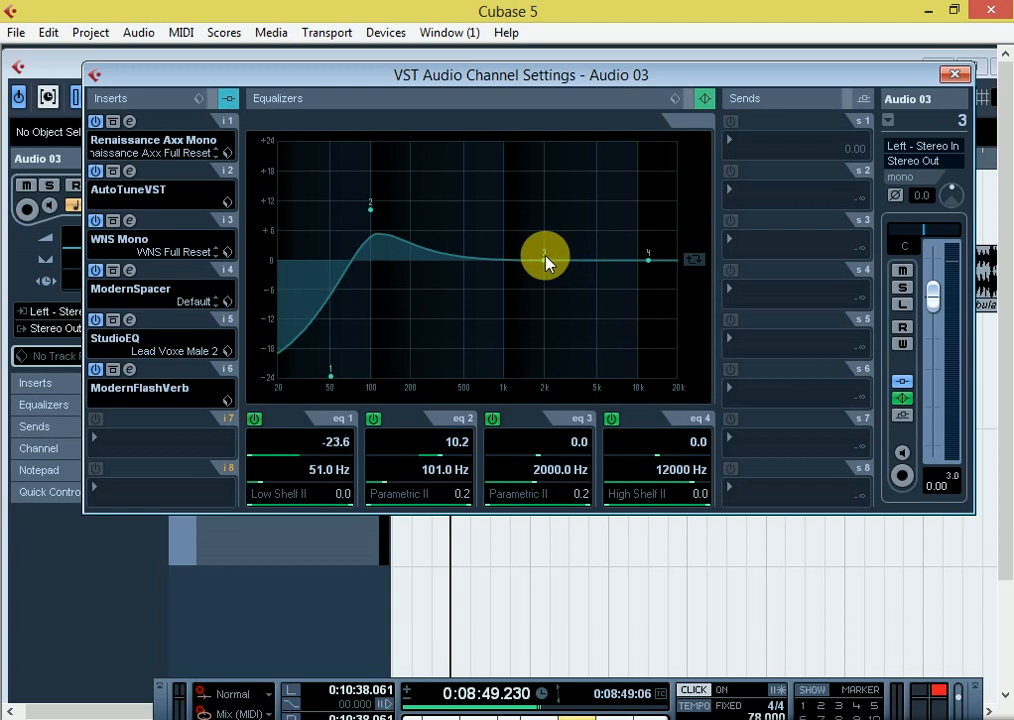
pyautogui.moveTo(545, 256); pyautogui.dragTo(546, 231)
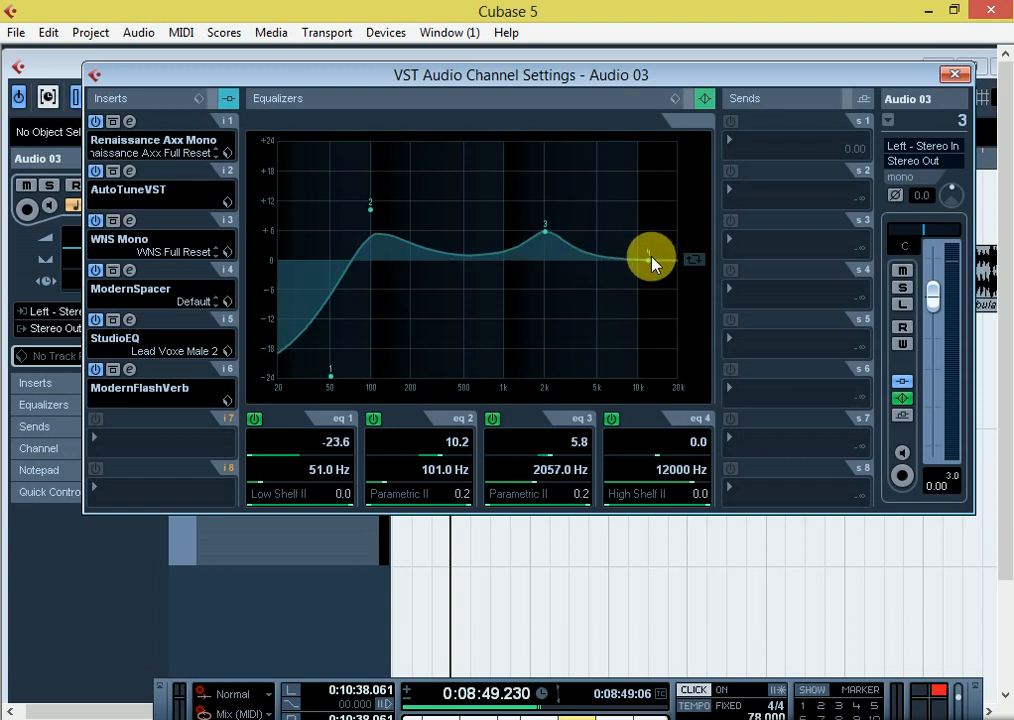
pyautogui.moveTo(651, 257); pyautogui.dragTo(690, 249)
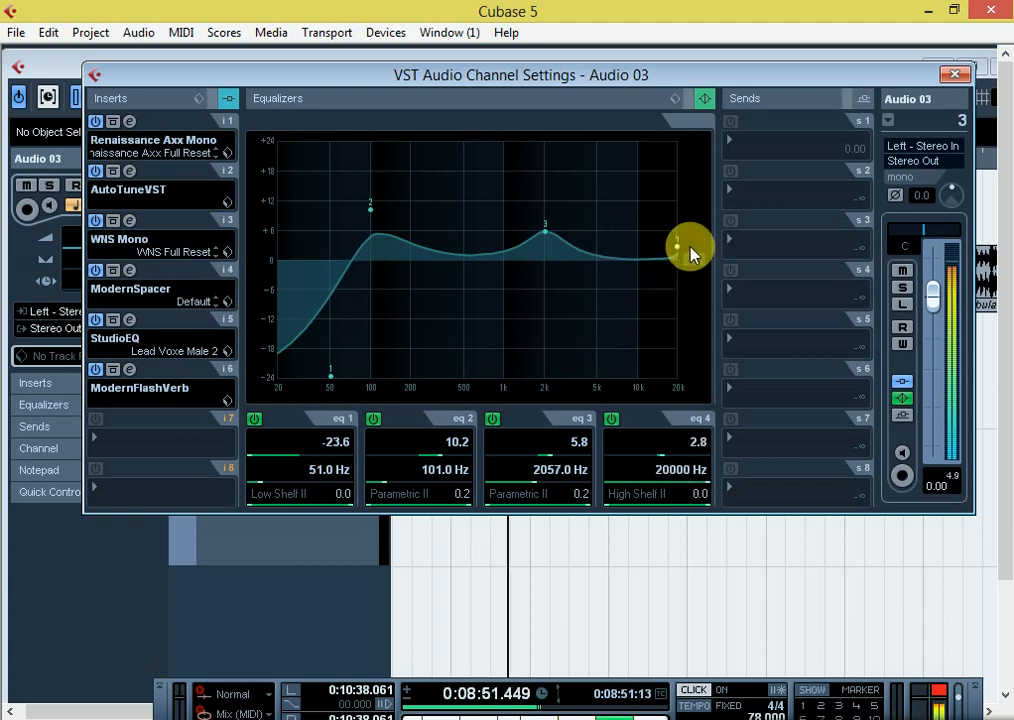
# Switch channel EQ bands 2, 3 and 4 off and on again to compare the curve
pyautogui.click(611, 419)
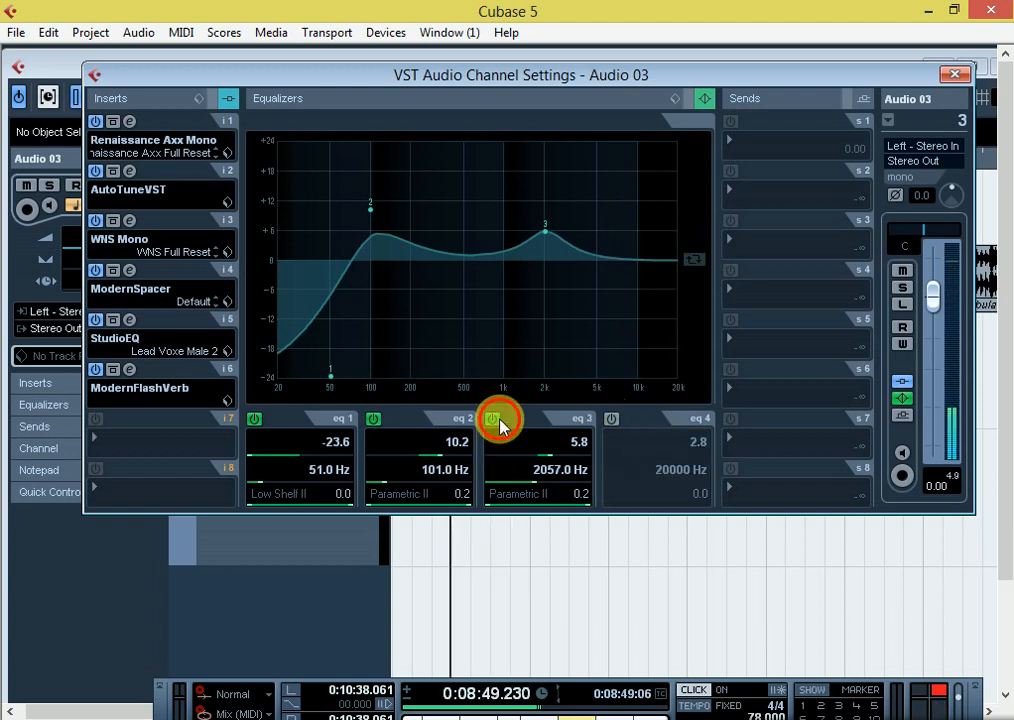
pyautogui.click(492, 419)
pyautogui.click(374, 419)
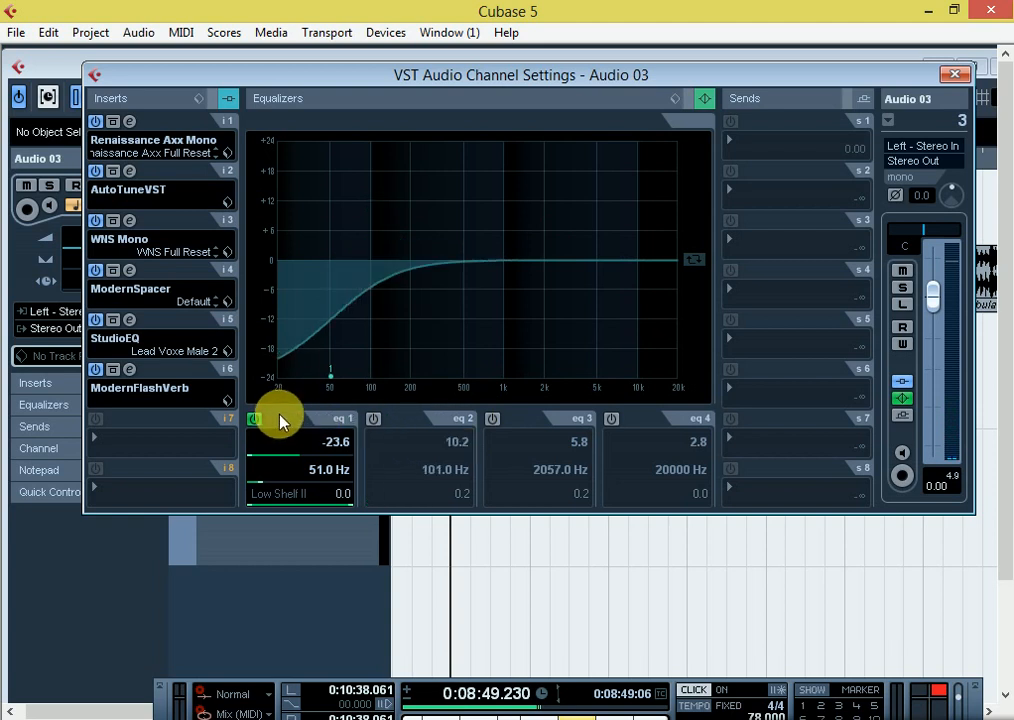
pyautogui.click(375, 419)
pyautogui.click(492, 419)
pyautogui.click(611, 419)
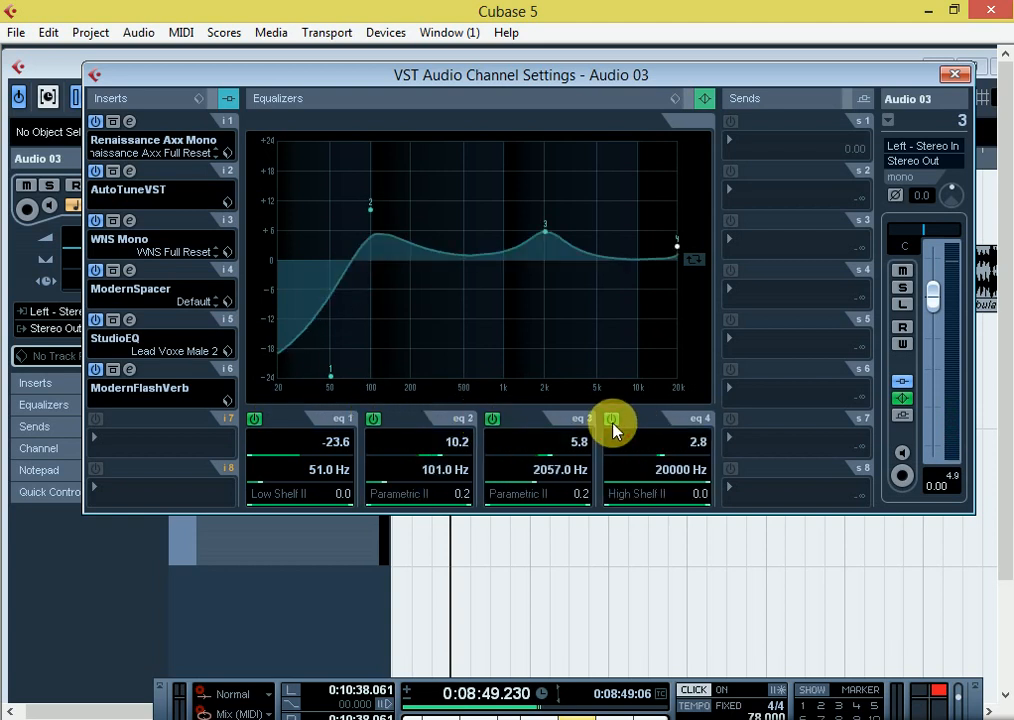
# Set EQ band 4 to gain 3.4 at 14452 Hz and band 3 to 5.0 at 1038 Hz during playback, and stop playback
pyautogui.moveTo(677, 244)
pyautogui.mouseDown()
pyautogui.moveTo(632, 373)
pyautogui.moveTo(640, 297)
pyautogui.moveTo(677, 174)
pyautogui.moveTo(595, 192)
pyautogui.moveTo(659, 235)
pyautogui.mouseUp()
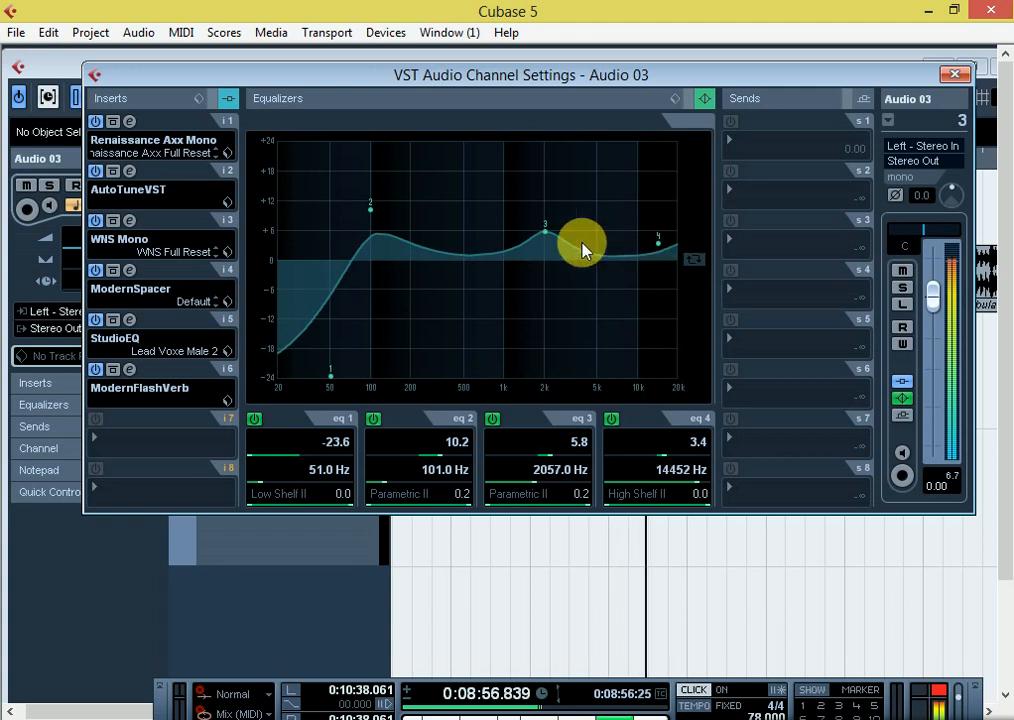
pyautogui.moveTo(548, 230); pyautogui.dragTo(507, 235)
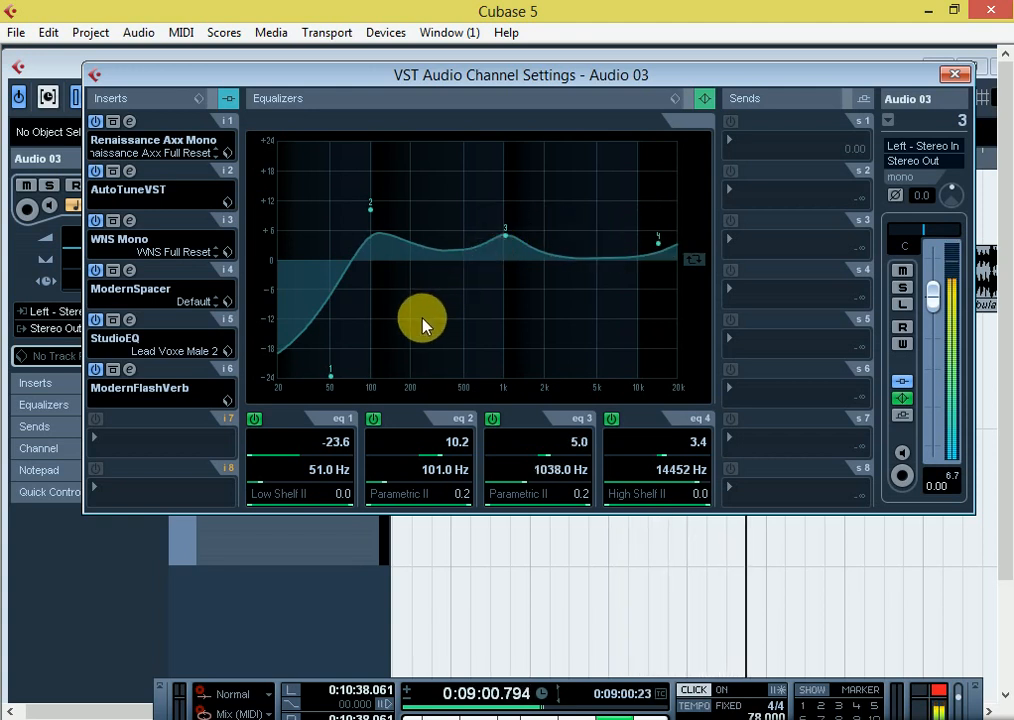
pyautogui.press('space')
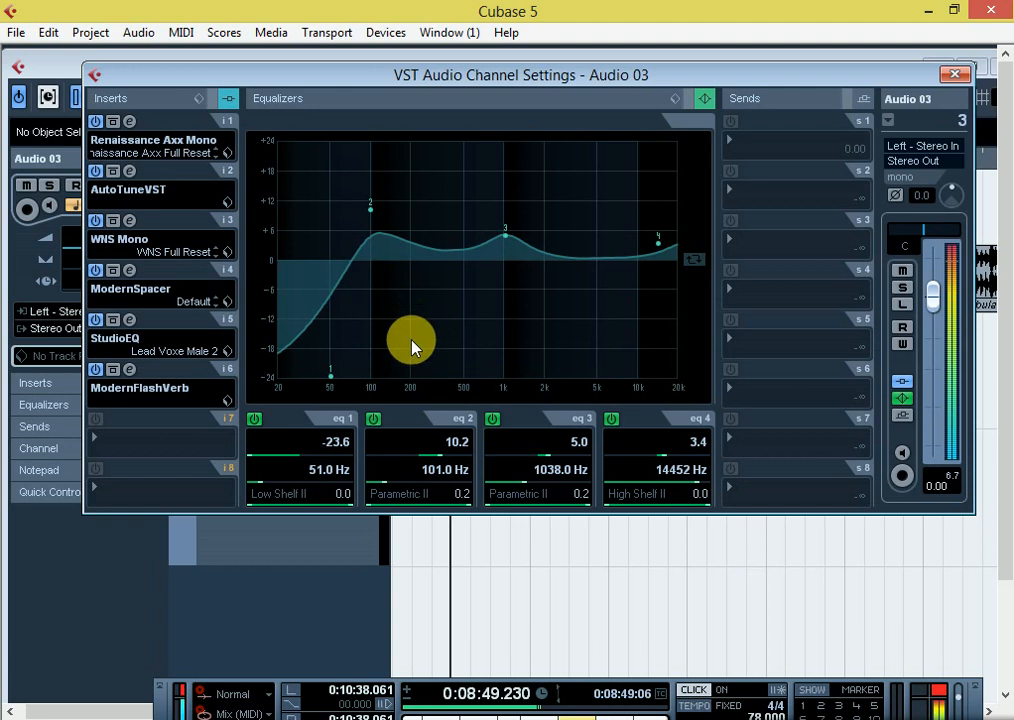
# Disable all four channel EQ bands of Audio 03 and close its channel settings window
pyautogui.click(254, 421)
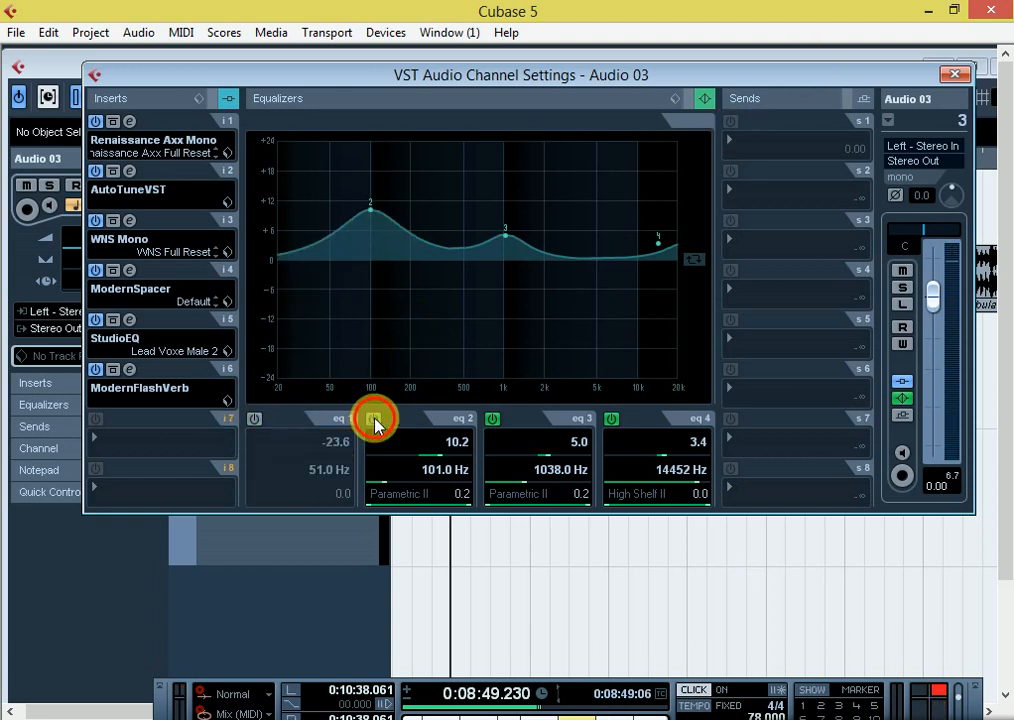
pyautogui.click(373, 420)
pyautogui.click(491, 419)
pyautogui.click(611, 419)
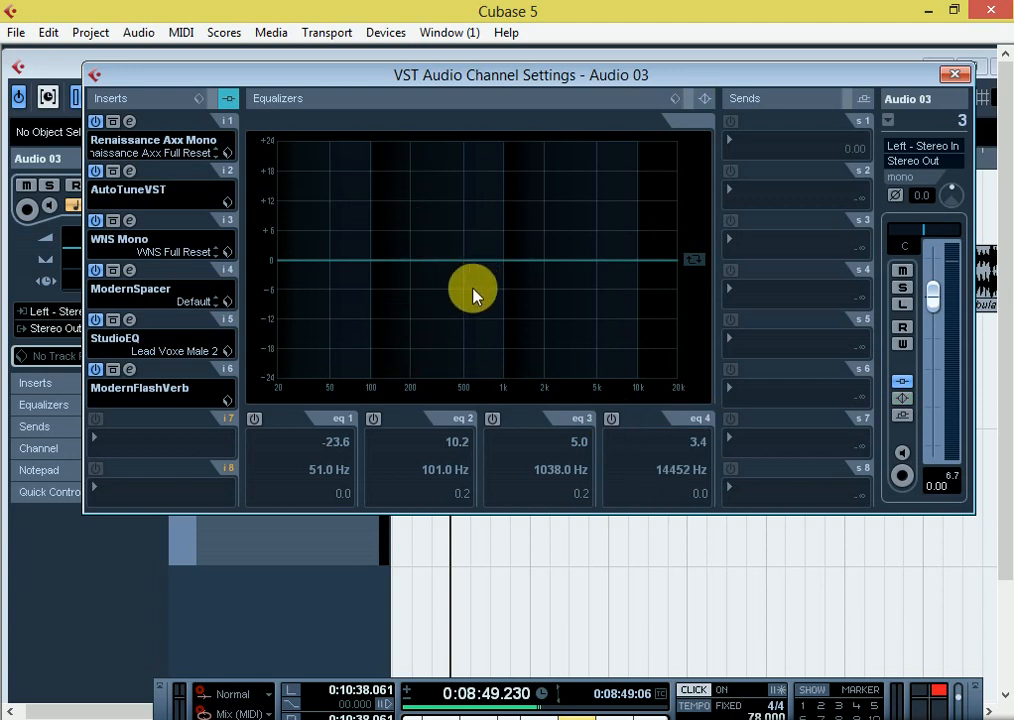
pyautogui.click(954, 74)
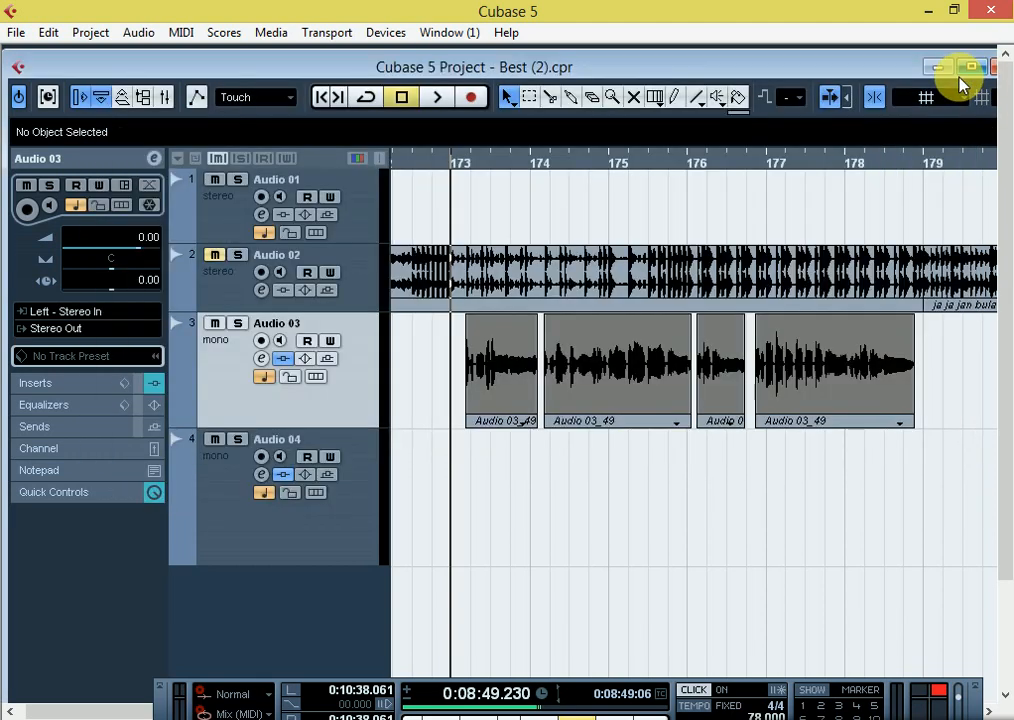
# Add an FX channel track with the TrueVerb Stereo reverb and close the plug-in with its default settings
pyautogui.rightClick(293, 604)
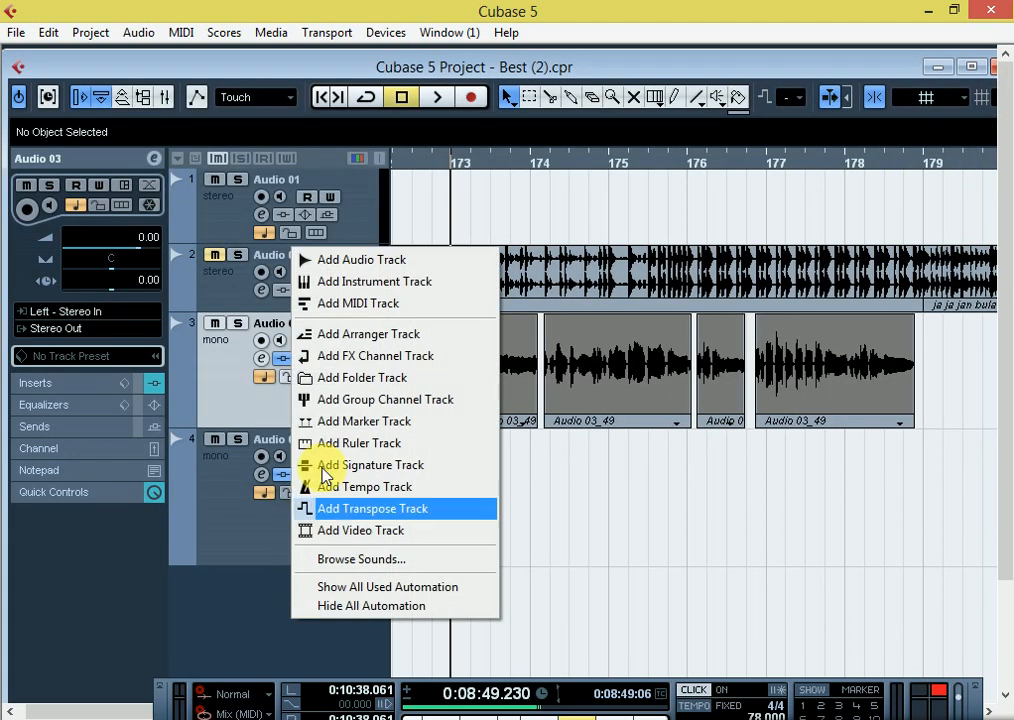
pyautogui.click(396, 358)
pyautogui.click(436, 388)
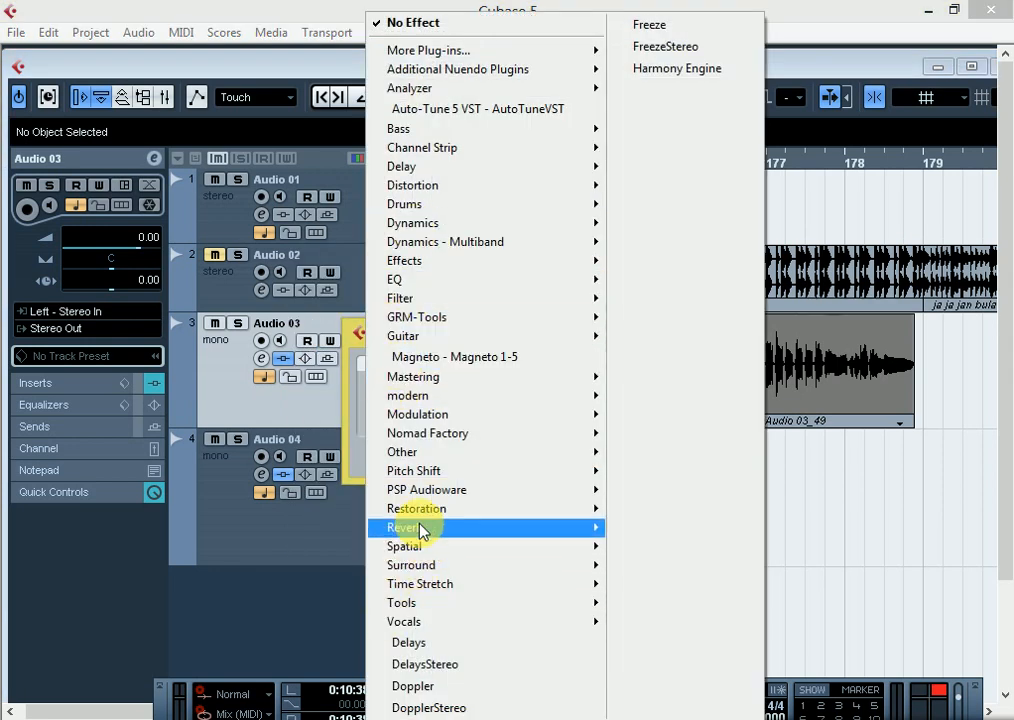
pyautogui.moveTo(584, 528)
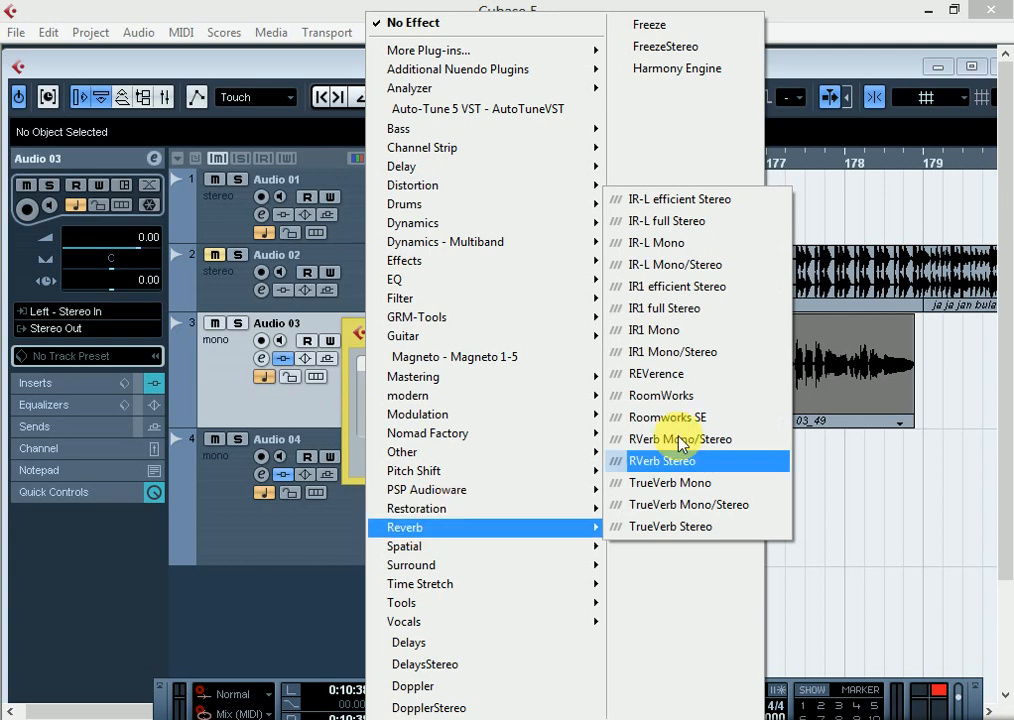
pyautogui.click(675, 530)
pyautogui.click(530, 458)
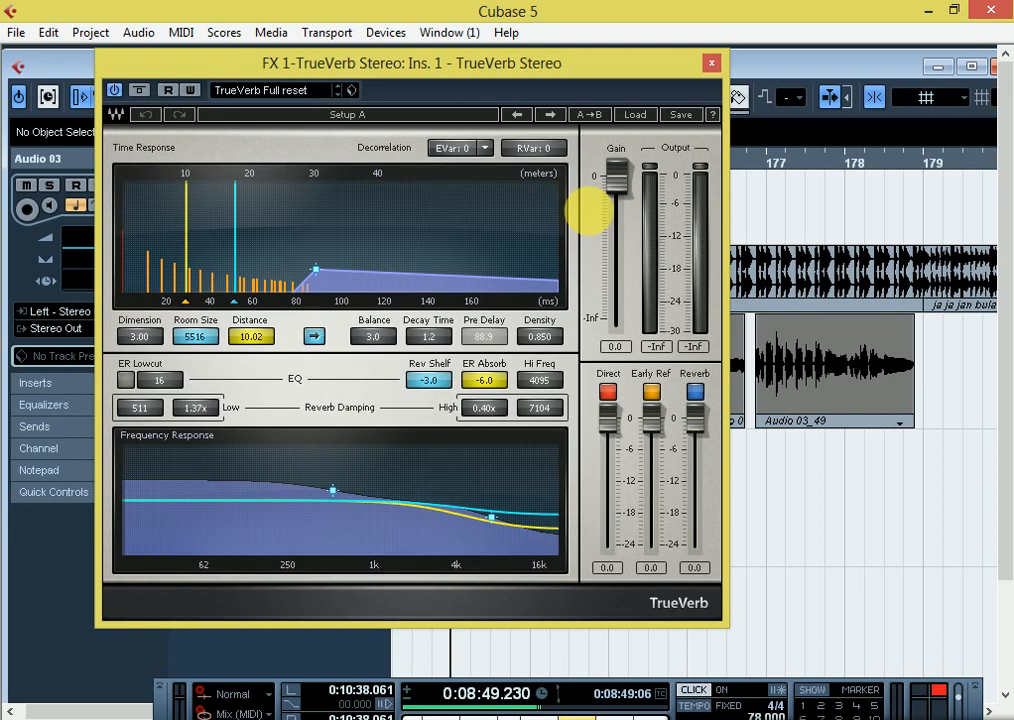
pyautogui.click(710, 66)
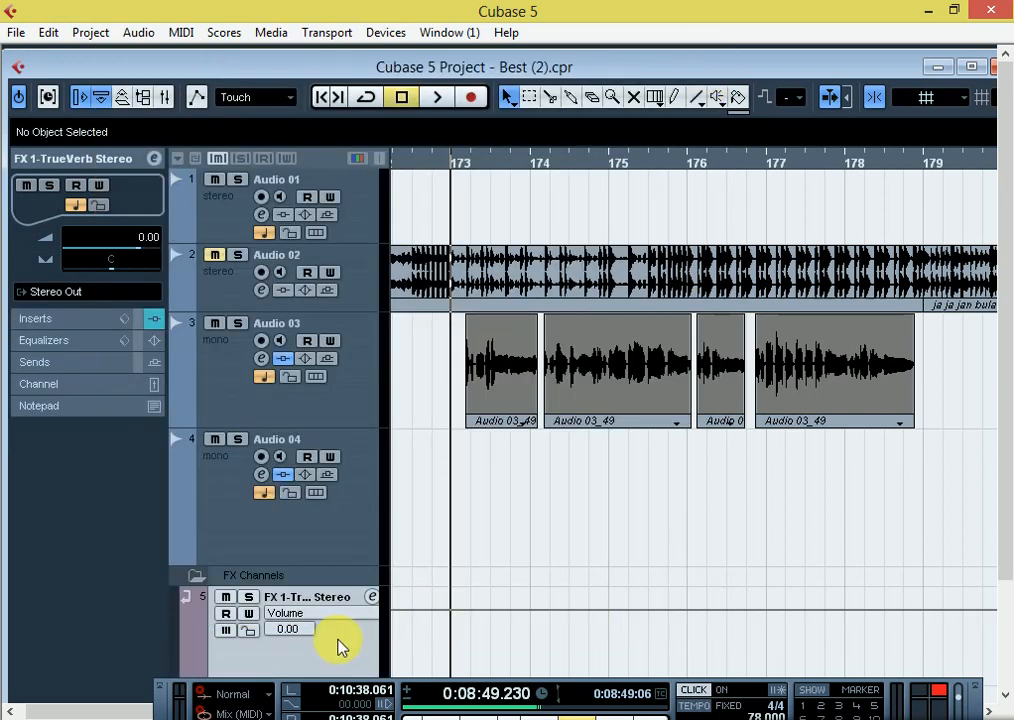
pyautogui.click(1004, 636)
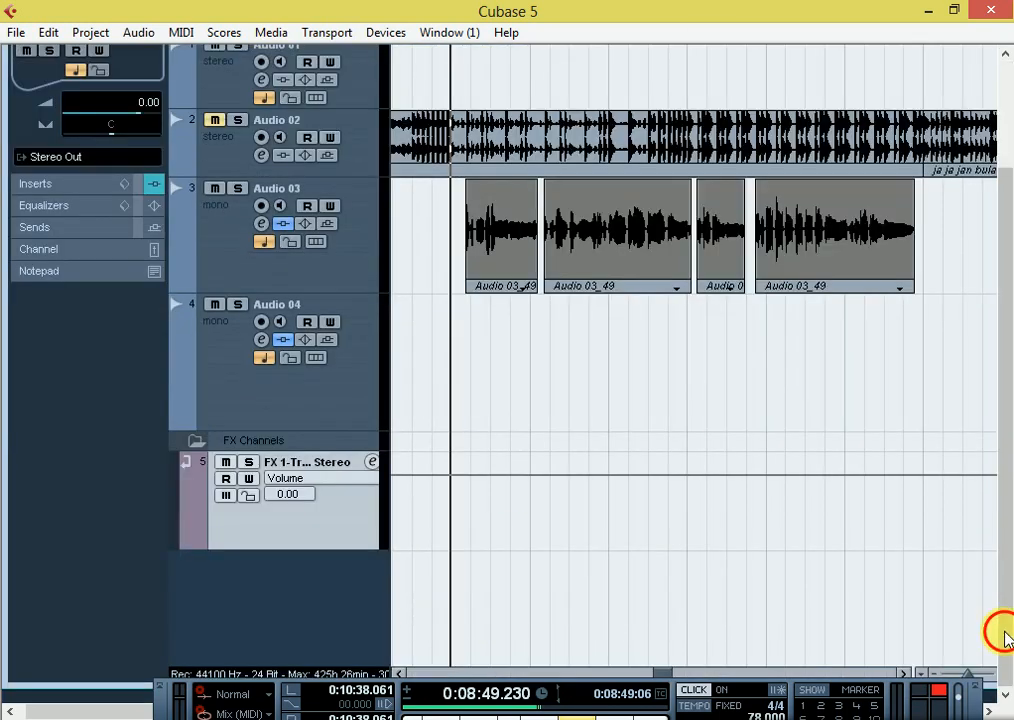
# Add a stereo FX channel track with the StereoDelay effect
pyautogui.rightClick(327, 622)
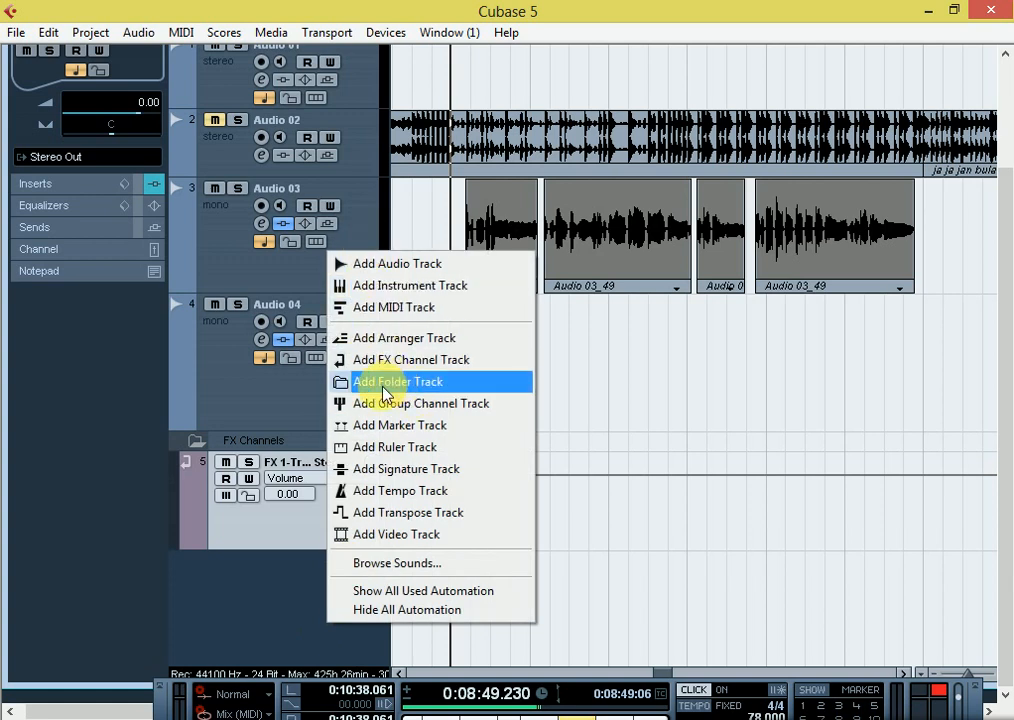
pyautogui.click(425, 359)
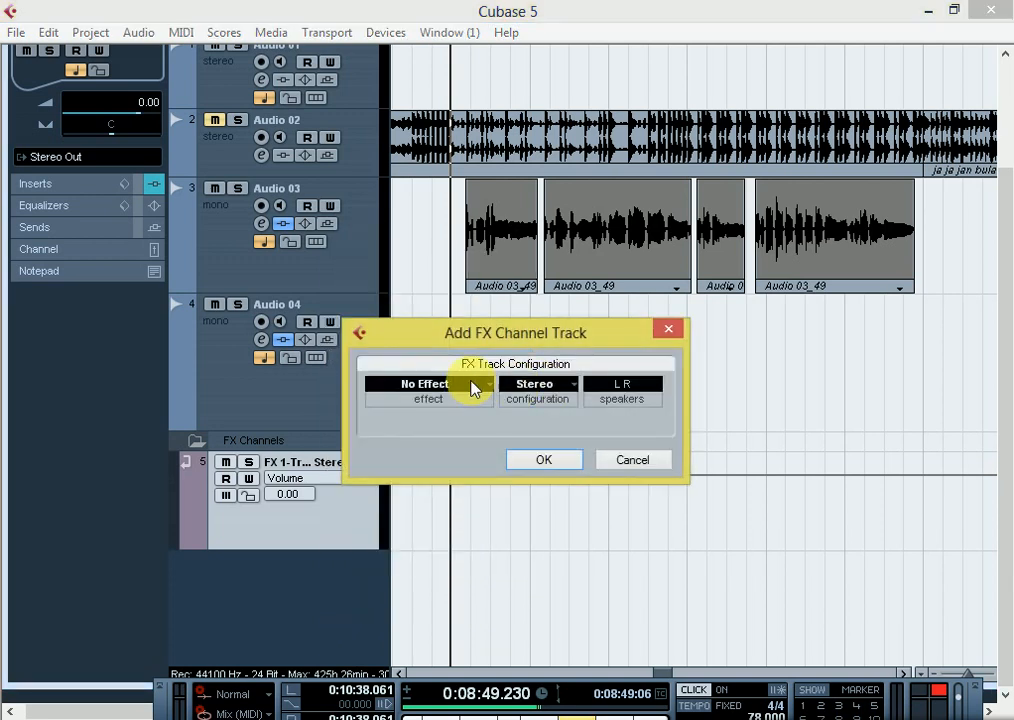
pyautogui.click(471, 384)
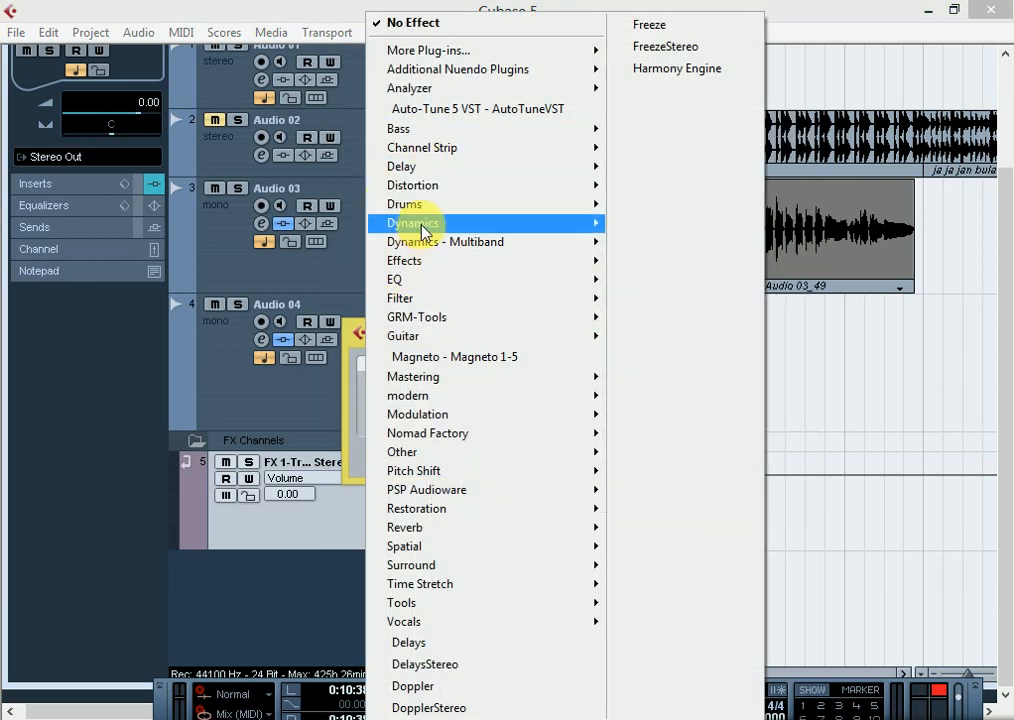
pyautogui.moveTo(424, 228)
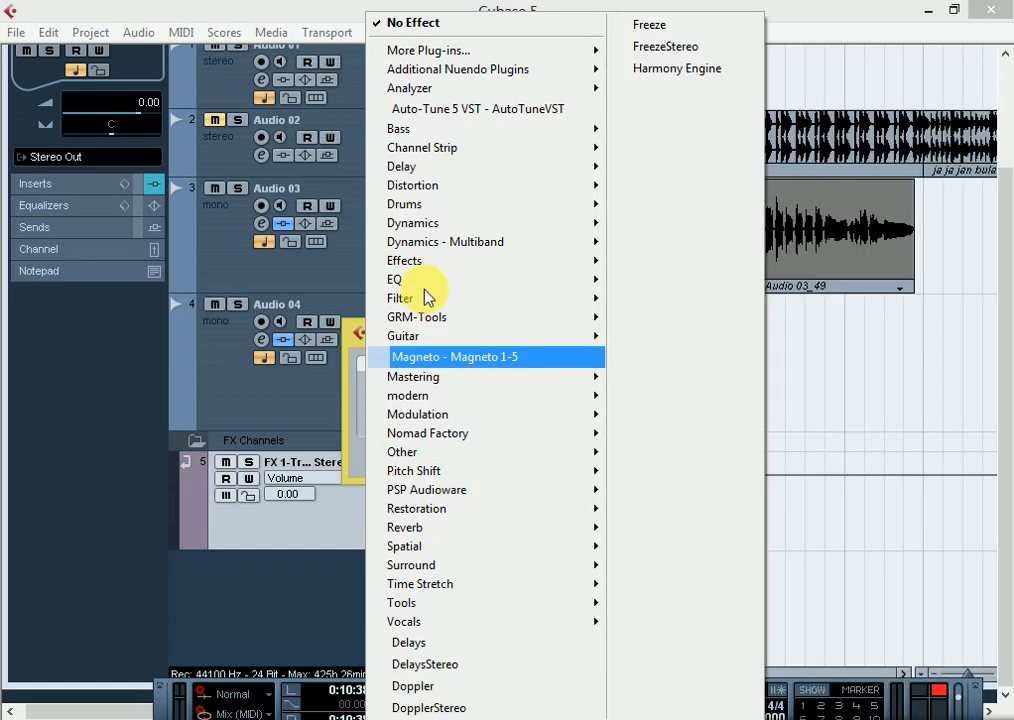
pyautogui.moveTo(421, 167)
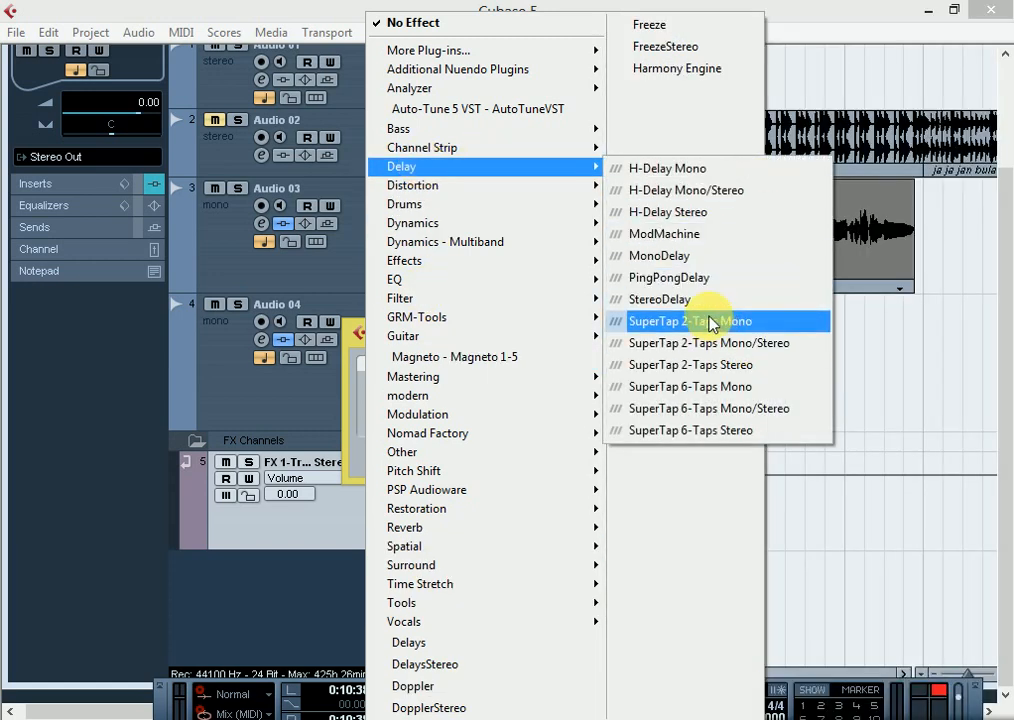
pyautogui.click(660, 299)
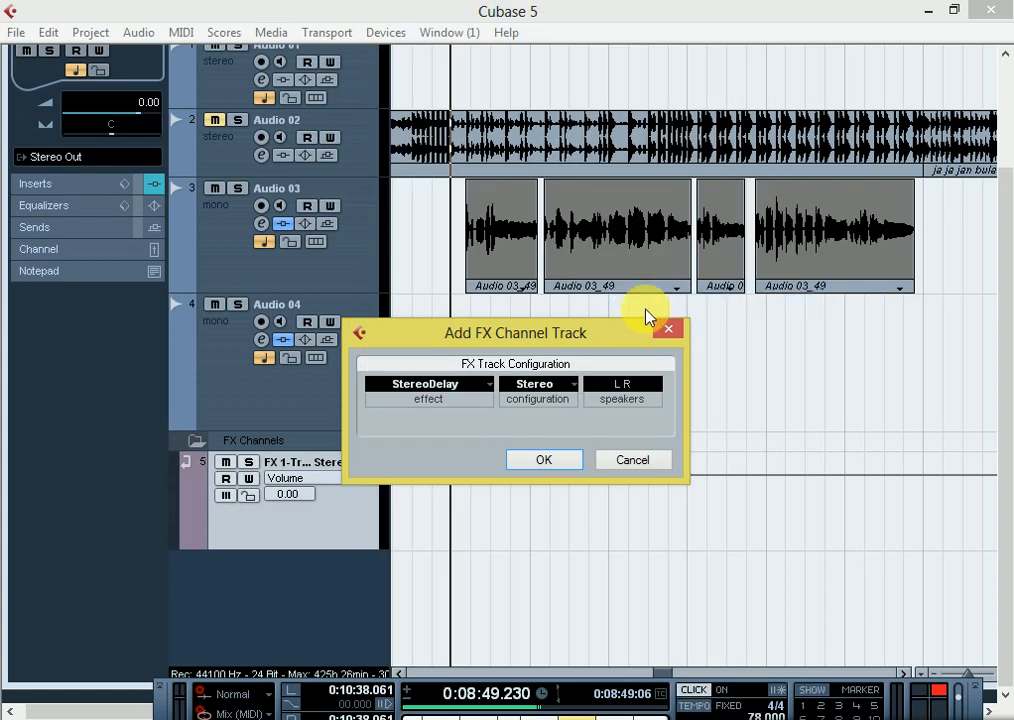
pyautogui.click(541, 459)
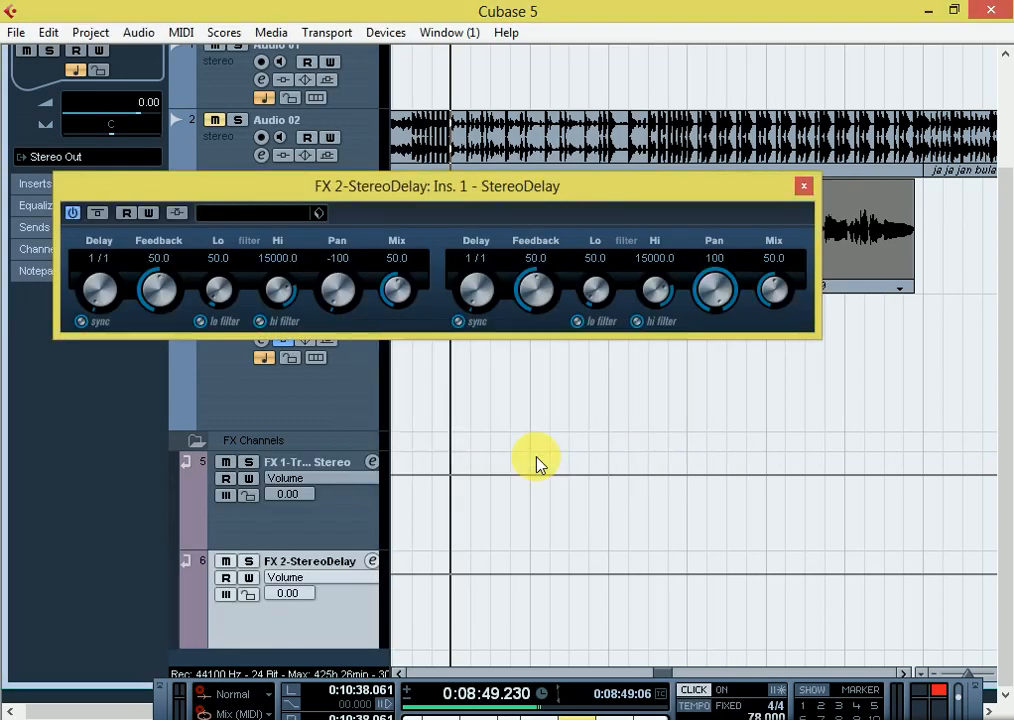
# Set StereoDelay's first delay line to a 1/32 T delay, feedback 30 and mix 25
pyautogui.click(103, 261)
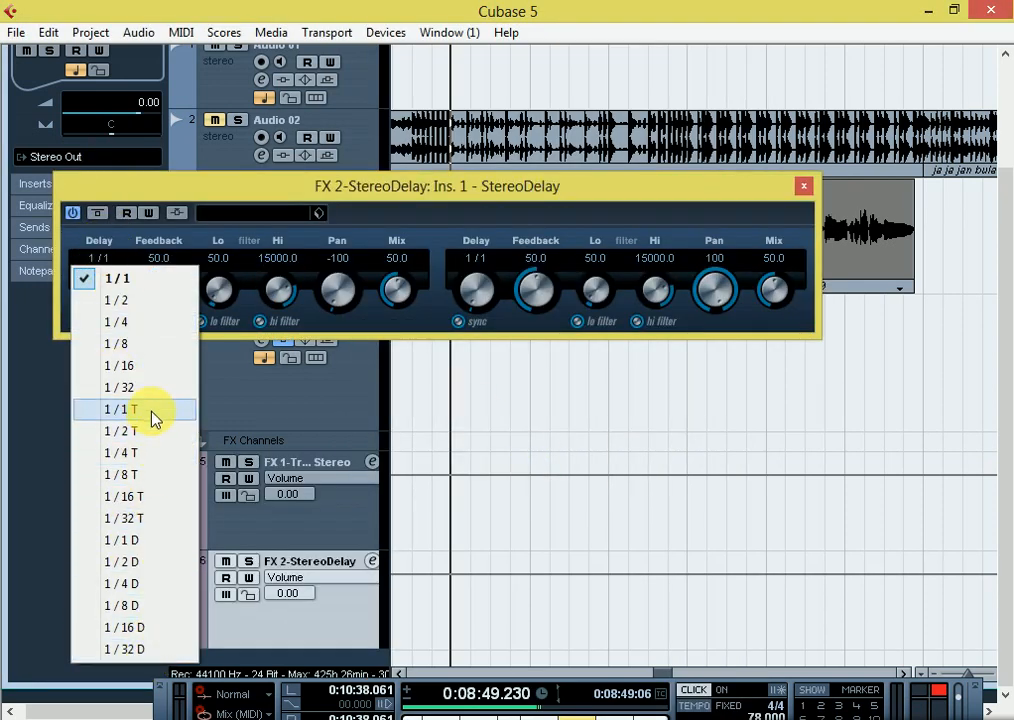
pyautogui.click(143, 520)
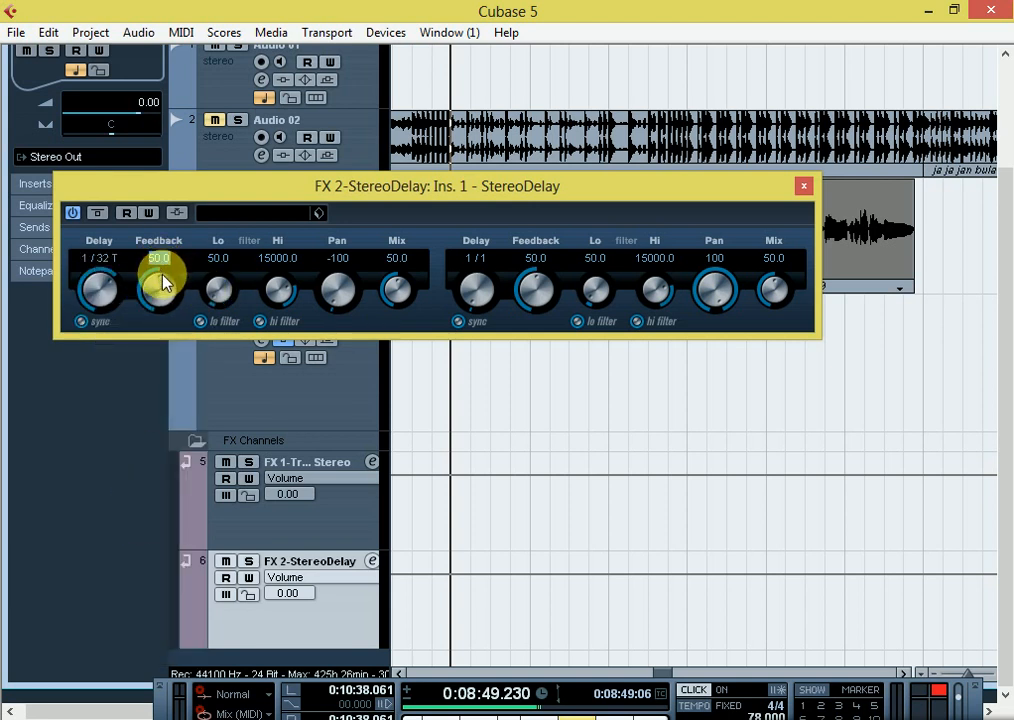
pyautogui.write('30')
pyautogui.press('Return')
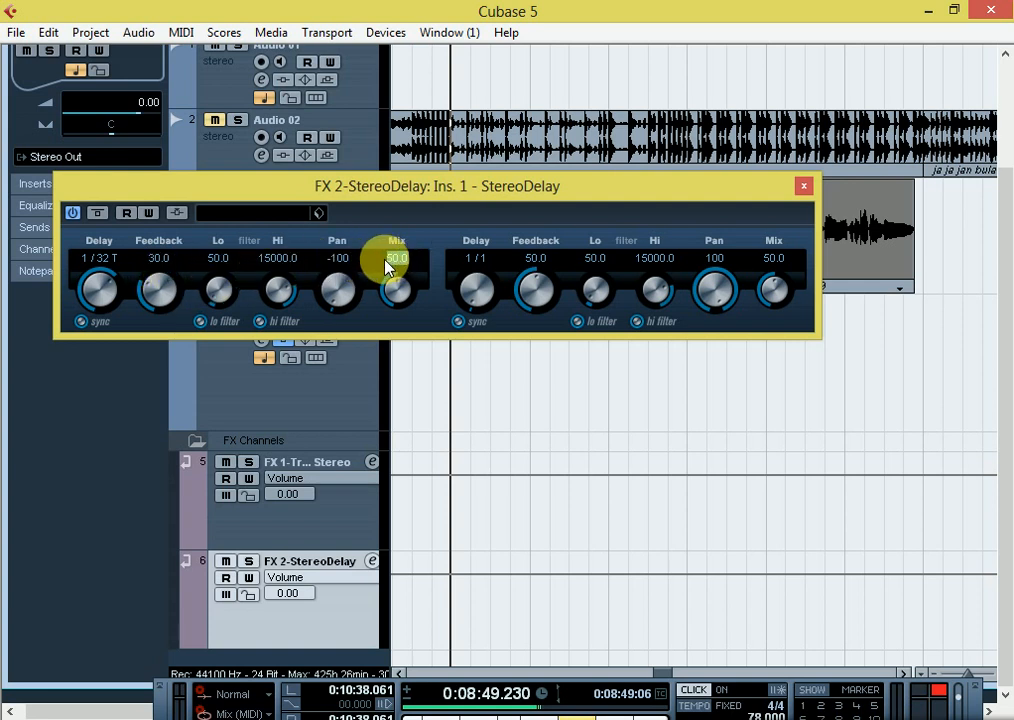
pyautogui.write('25')
pyautogui.press('Return')
# Set StereoDelay's second delay line to a 1/32 T delay with feedback and mix at 20, and close the plug-in
pyautogui.click(475, 260)
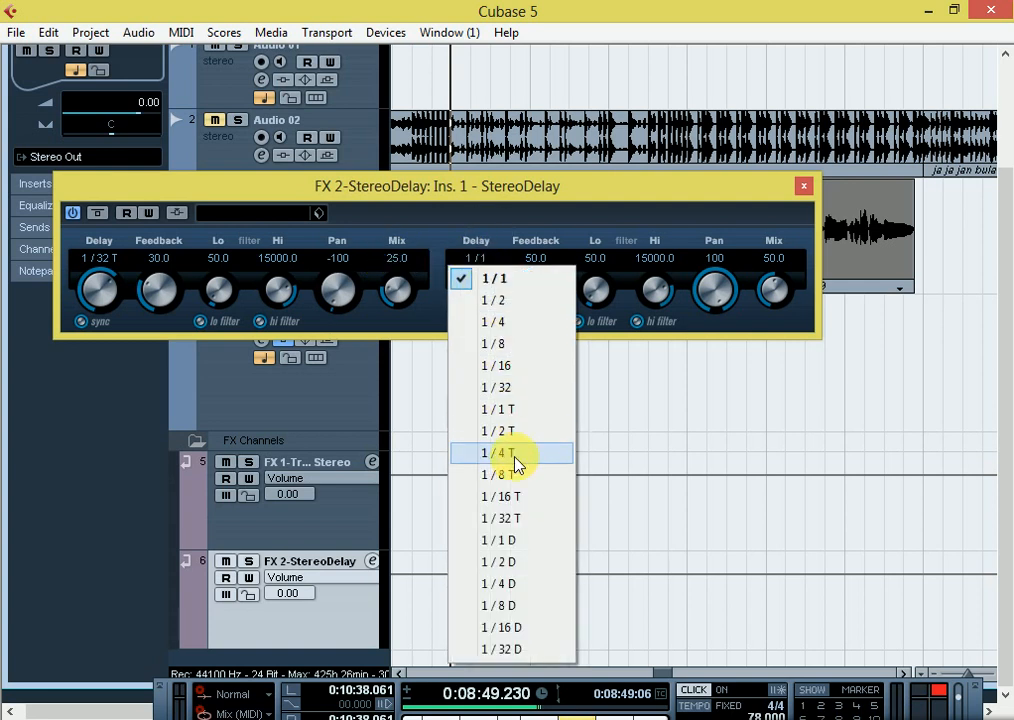
pyautogui.click(507, 393)
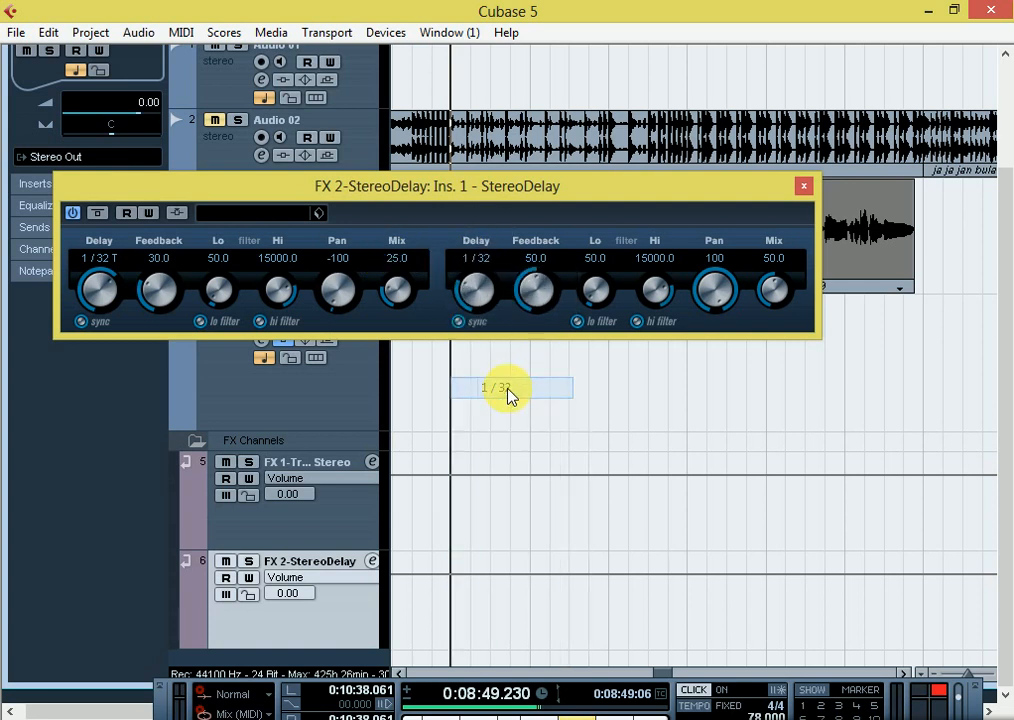
pyautogui.click(476, 260)
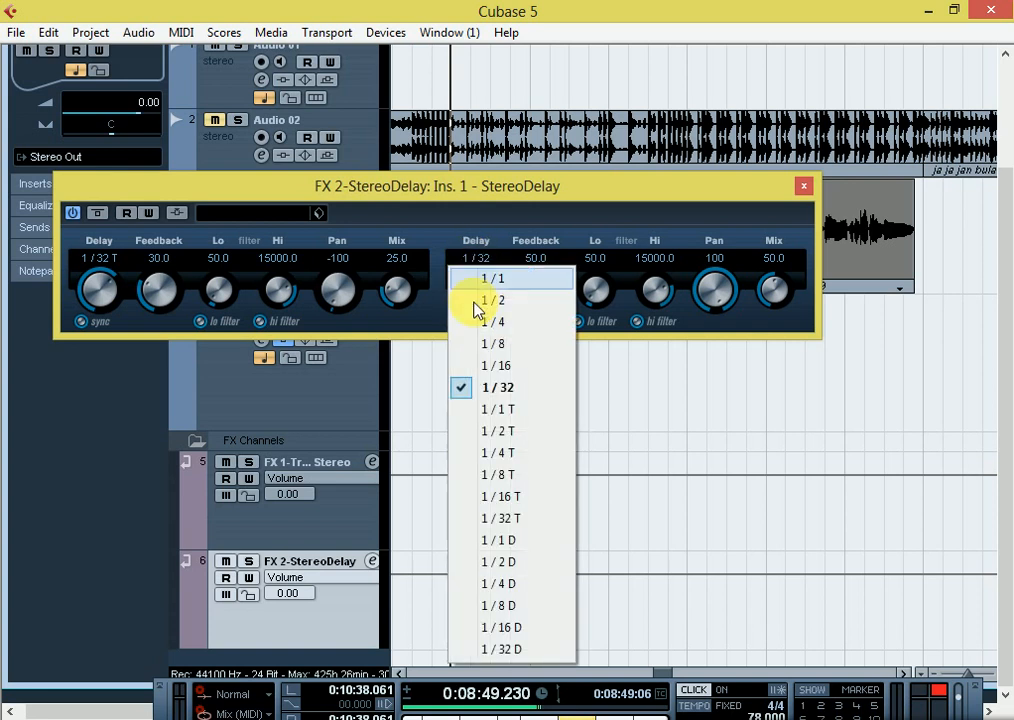
pyautogui.click(519, 520)
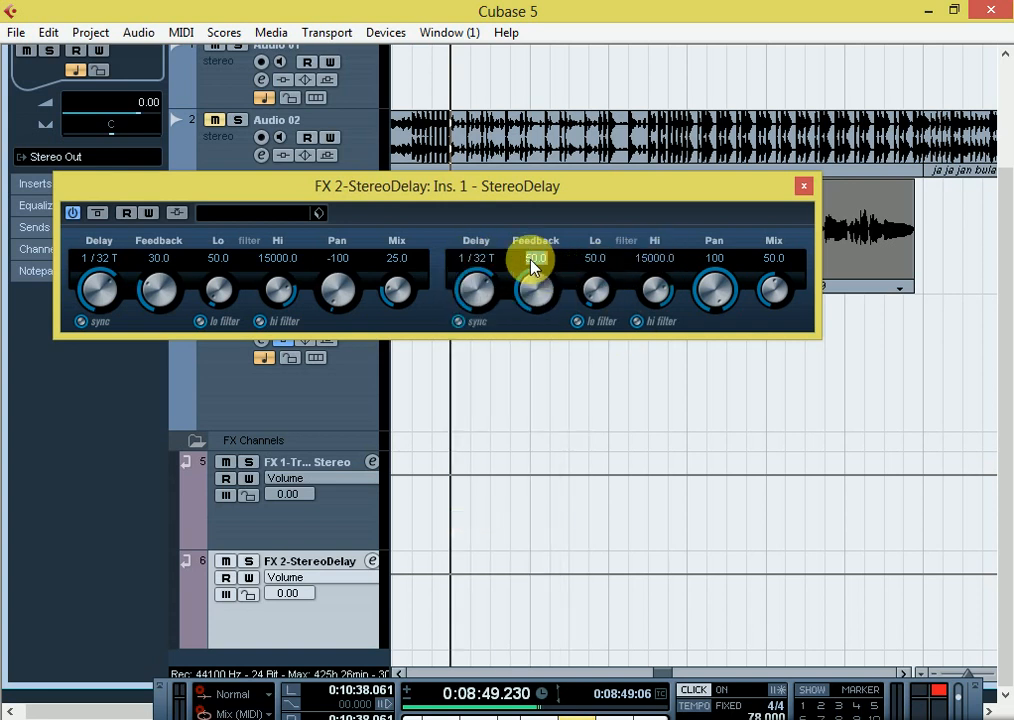
pyautogui.write('20')
pyautogui.write('20')
pyautogui.press('Return')
pyautogui.click(803, 186)
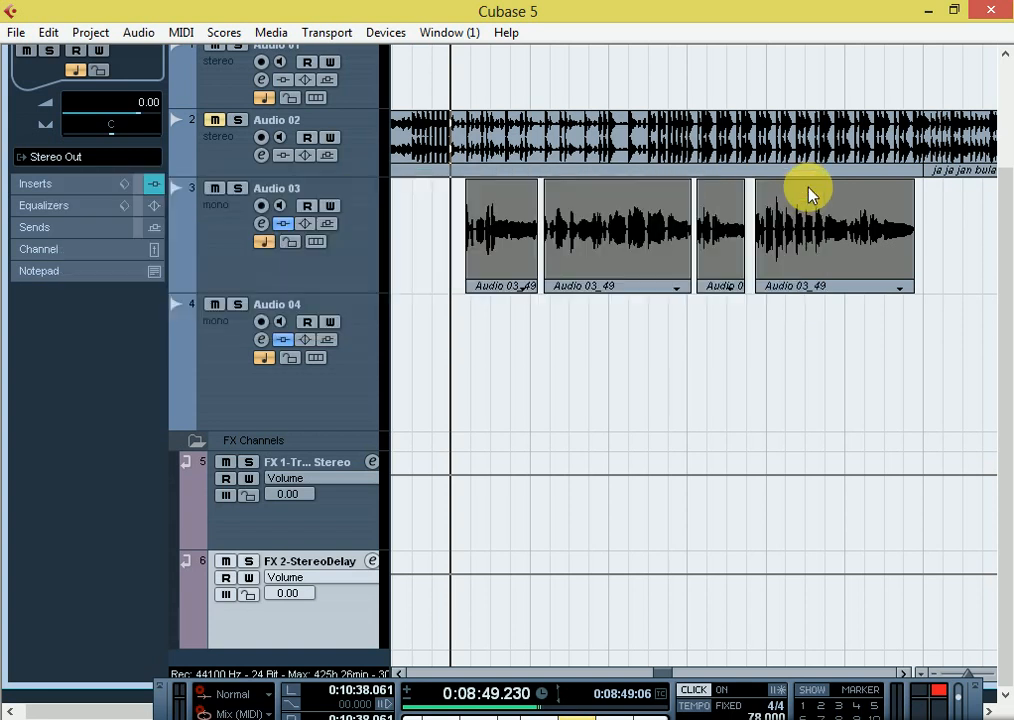
# Route send 1 of Audio 03 to FX 1-TrueVerb Stereo, activate it and set its level to -25.32
pyautogui.click(240, 238)
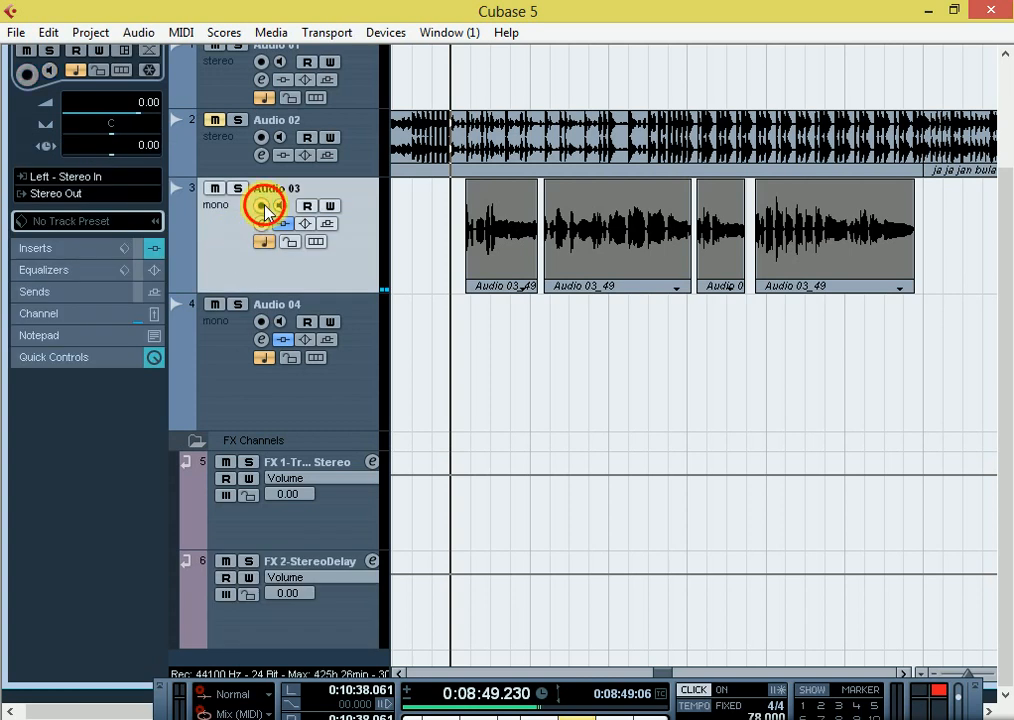
pyautogui.click(261, 223)
pyautogui.click(788, 150)
pyautogui.click(760, 189)
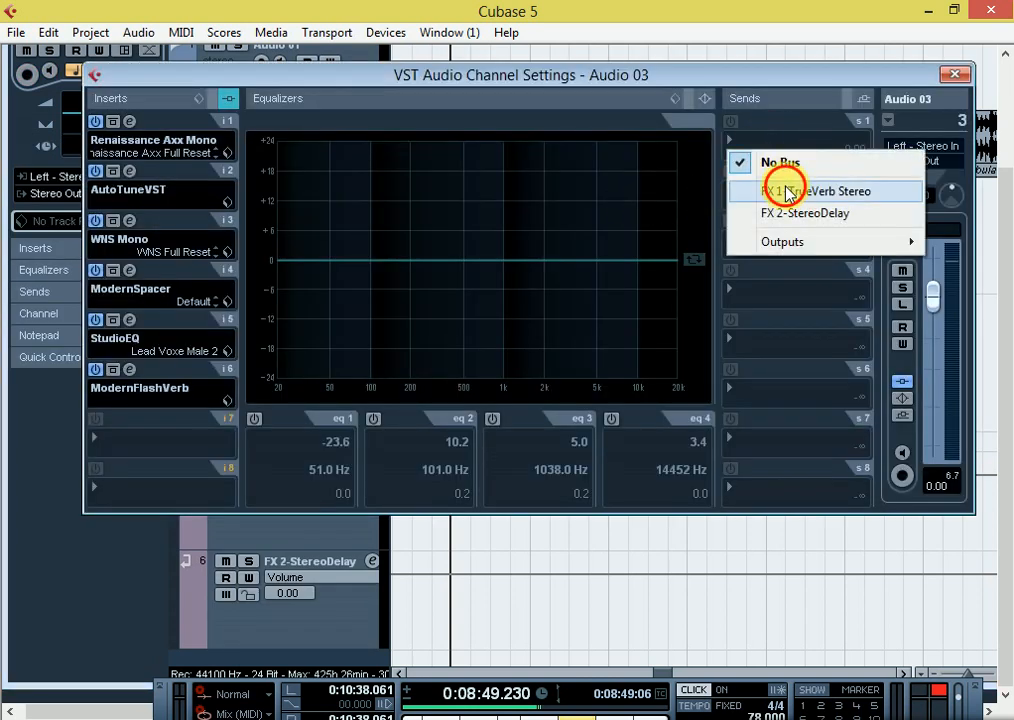
pyautogui.click(730, 120)
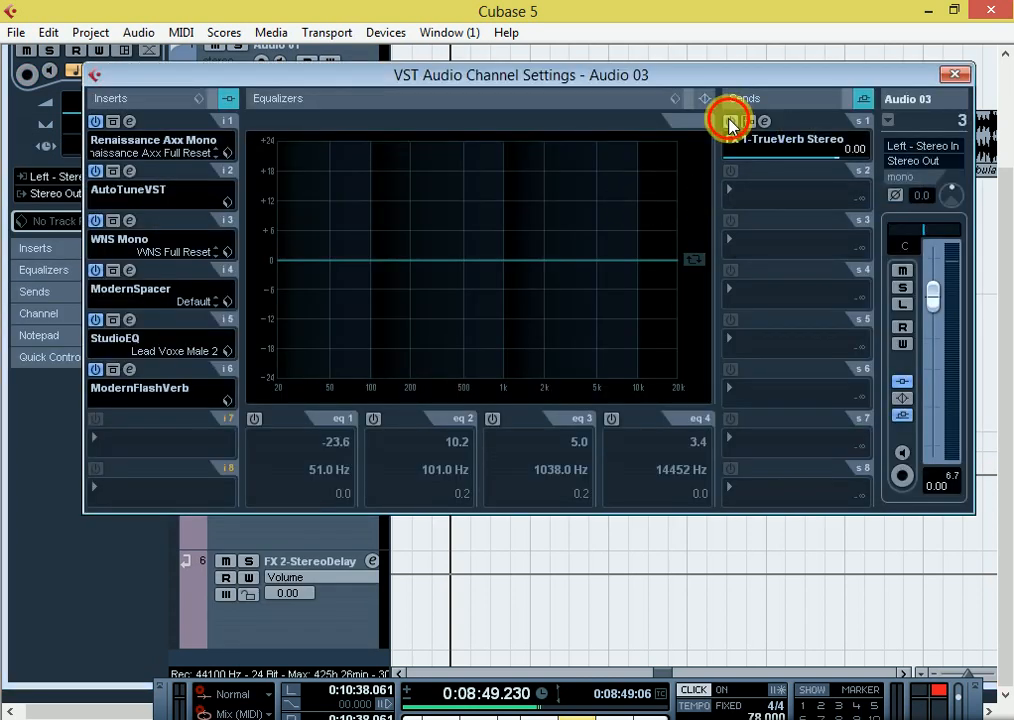
pyautogui.click(863, 152)
pyautogui.write('-25.')
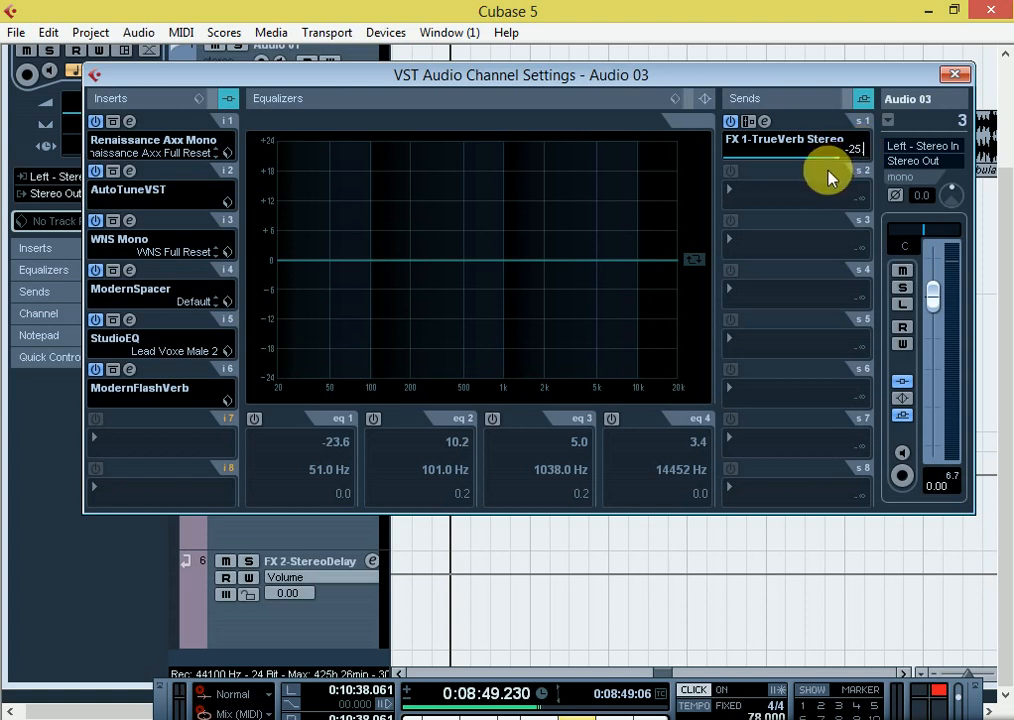
pyautogui.press('Return')
# Route send 2 of Audio 03 to FX 2-StereoDelay at level -8.32 and close the channel settings
pyautogui.click(783, 185)
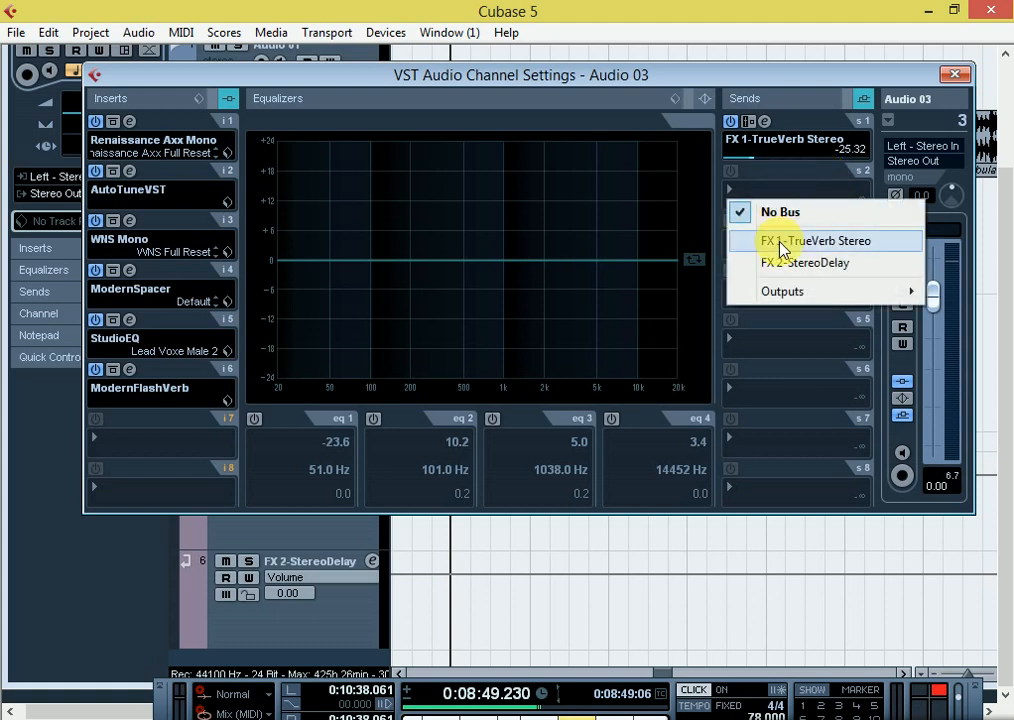
pyautogui.click(770, 262)
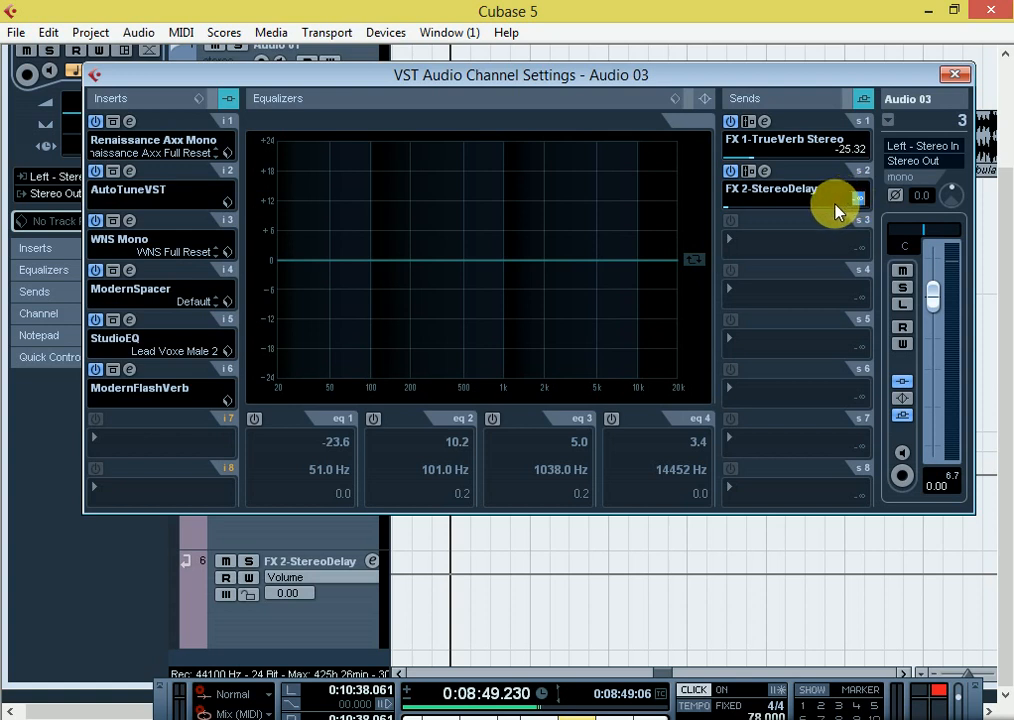
pyautogui.write('-8.32')
pyautogui.press('Return')
pyautogui.click(955, 74)
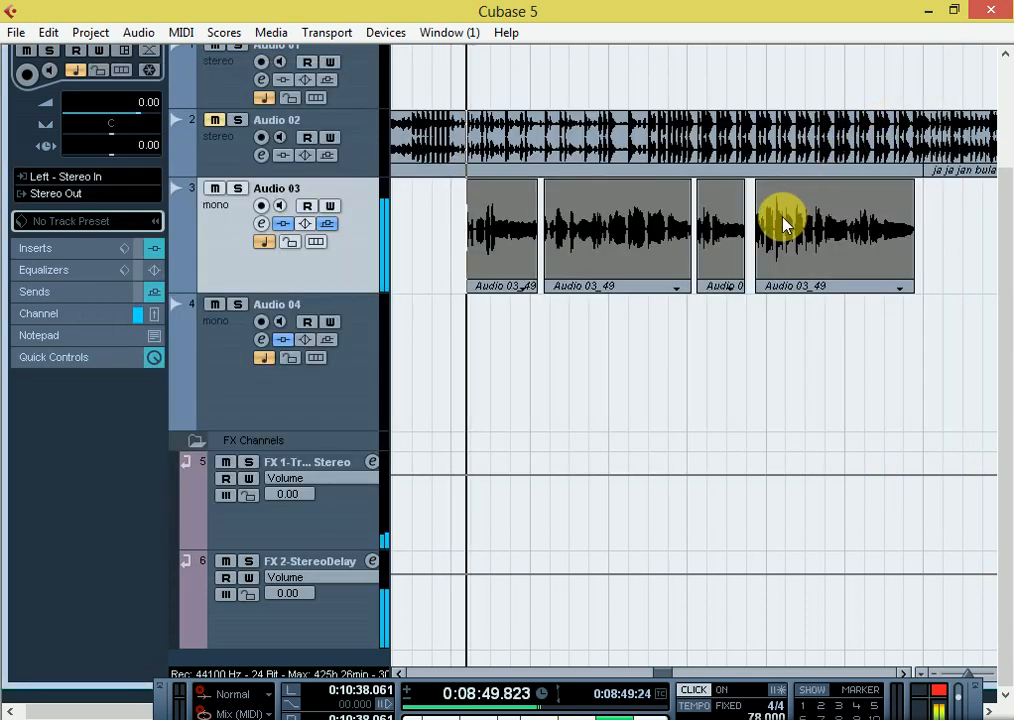
# Stop playback and set Audio 03's send to FX 2-StereoDelay to -4.32
pyautogui.press('space')
pyautogui.click(262, 224)
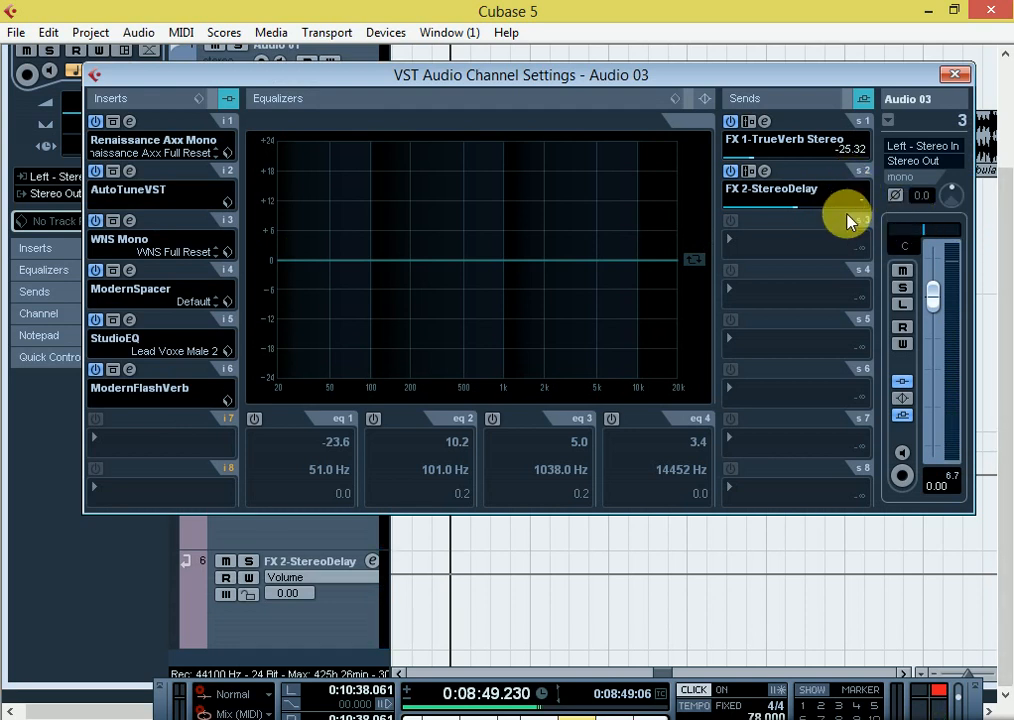
pyautogui.write('-4.3')
pyautogui.press('Return')
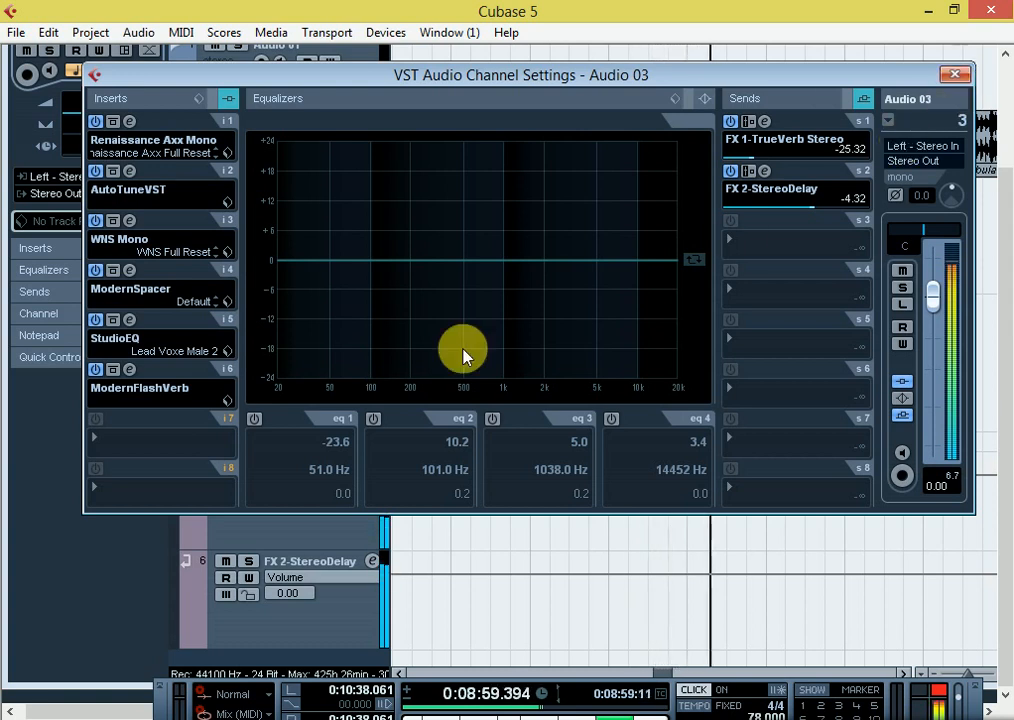
# Insert ModDelay in insert slot 7 of Audio 03 and load its Tunnel preset
pyautogui.click(138, 438)
pyautogui.moveTo(229, 73)
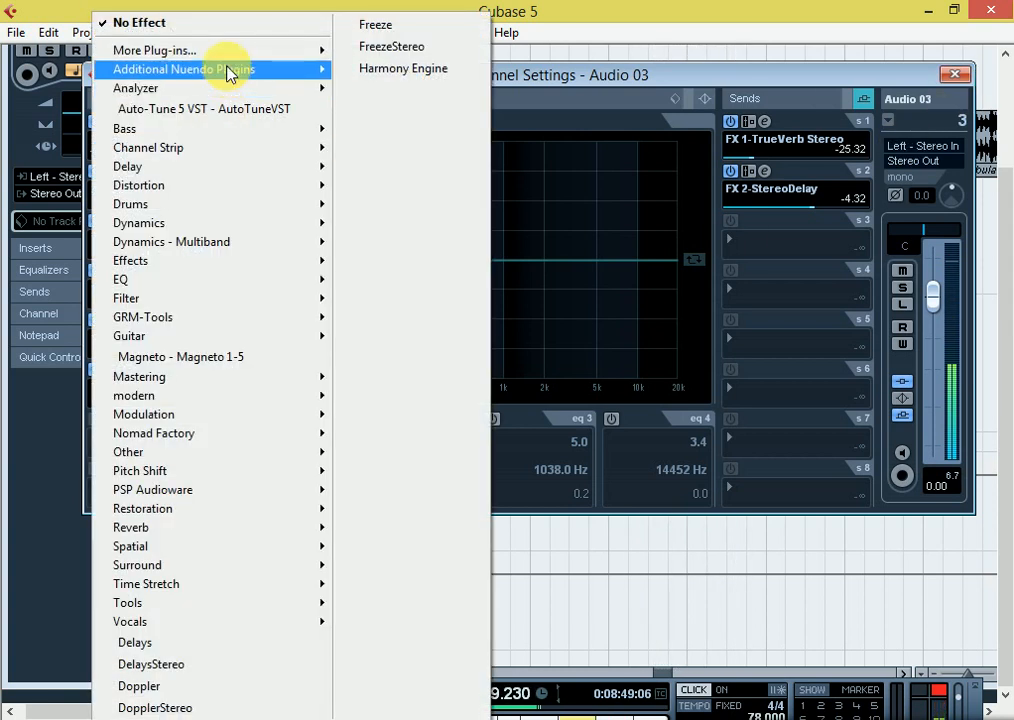
pyautogui.moveTo(427, 79)
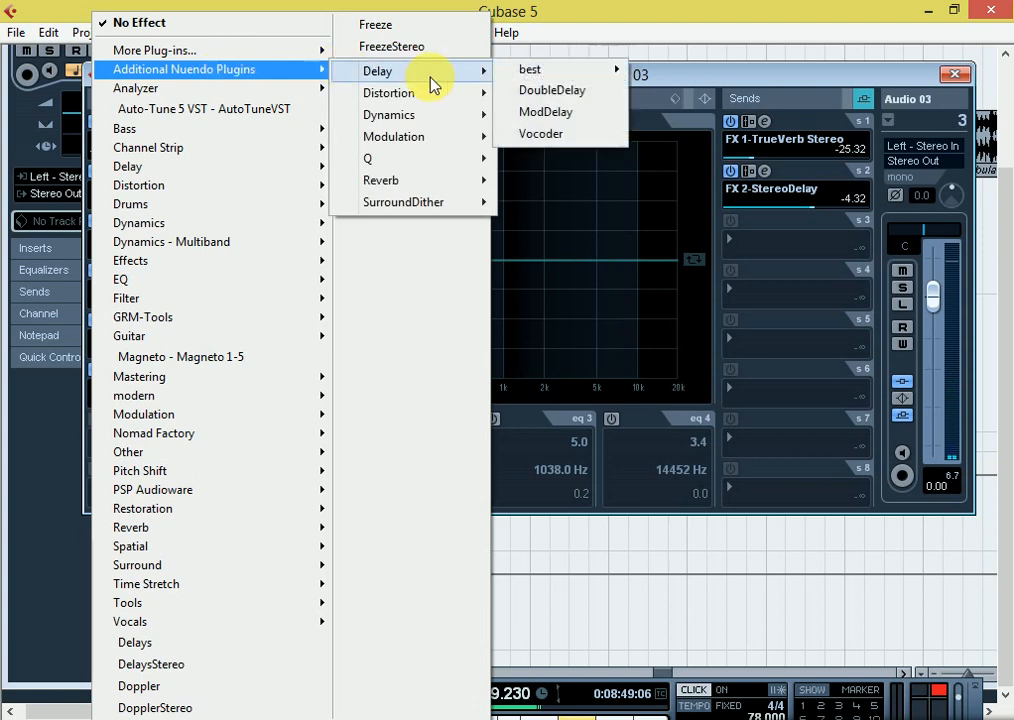
pyautogui.click(540, 115)
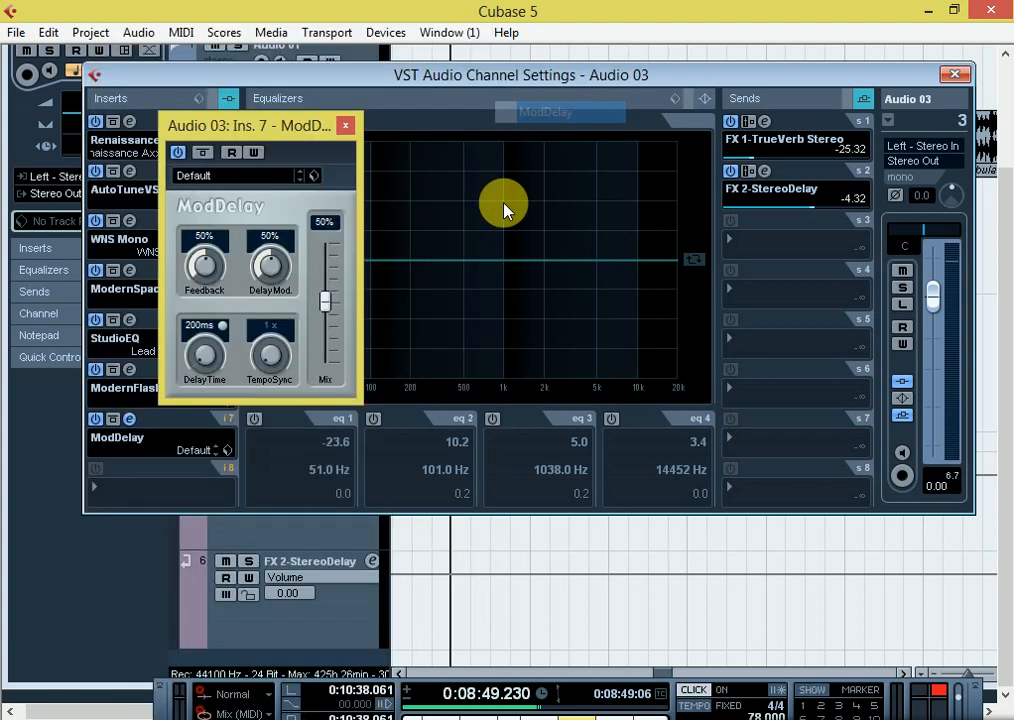
pyautogui.click(268, 178)
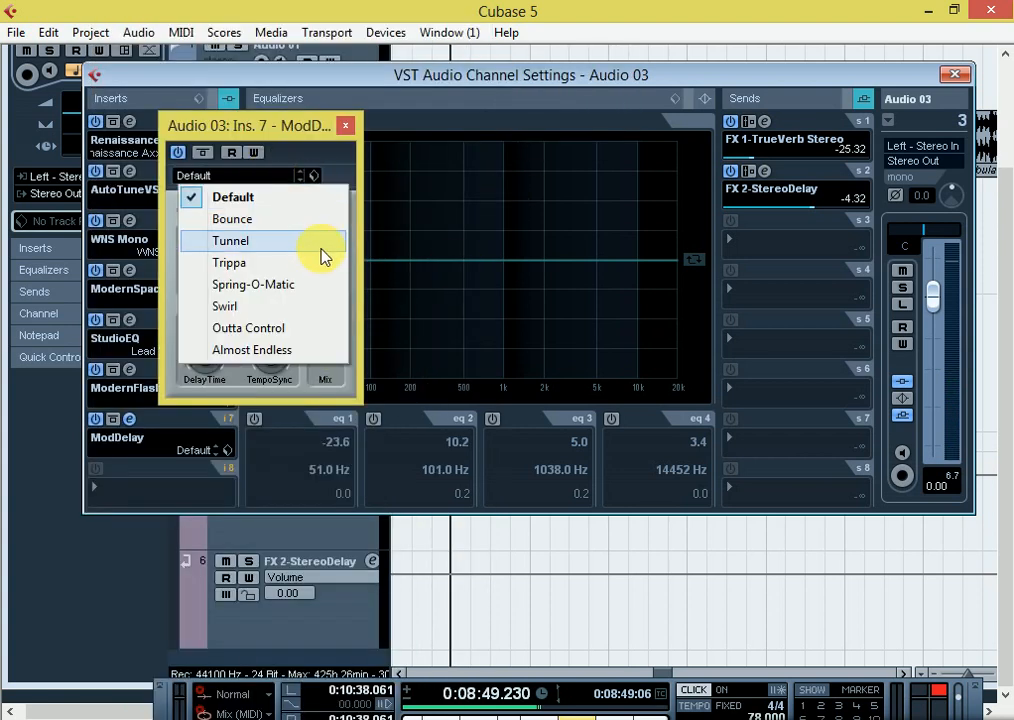
pyautogui.click(238, 242)
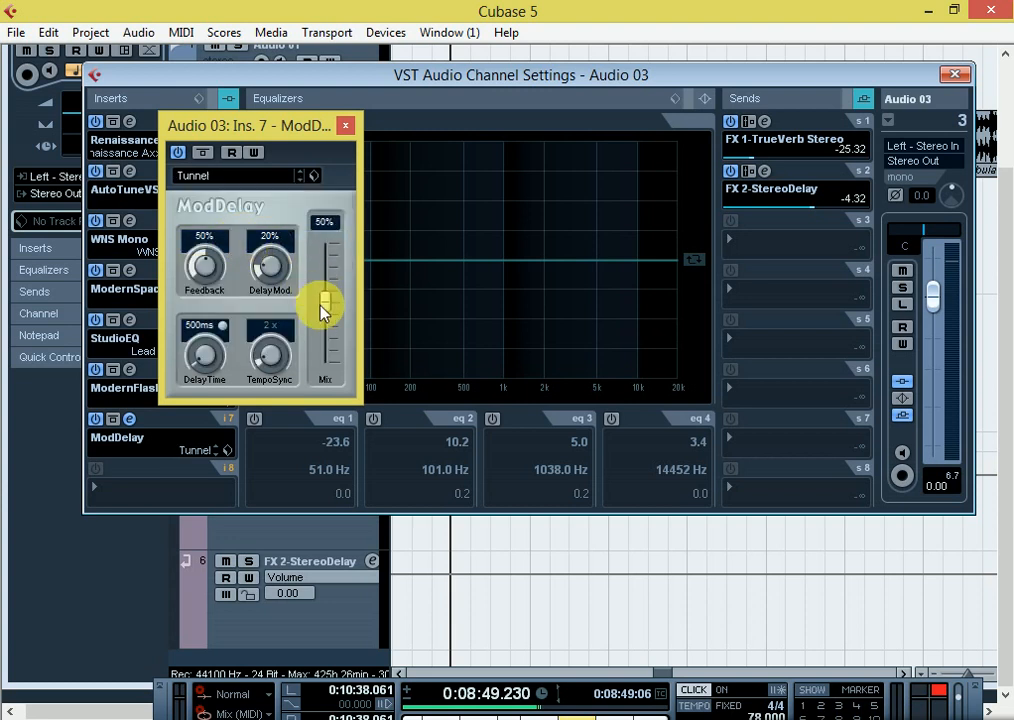
# Lower the ModDelay mix to 11% and try a tempo-synced delay time of 1/32 during playback
pyautogui.moveTo(322, 322); pyautogui.dragTo(325, 374)
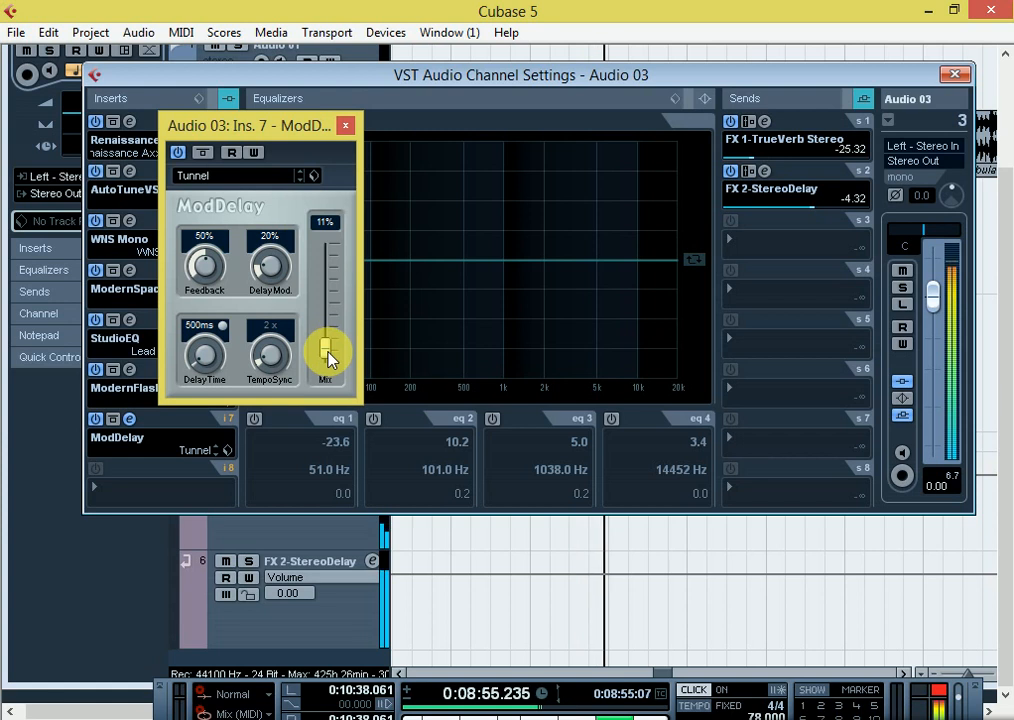
pyautogui.click(221, 329)
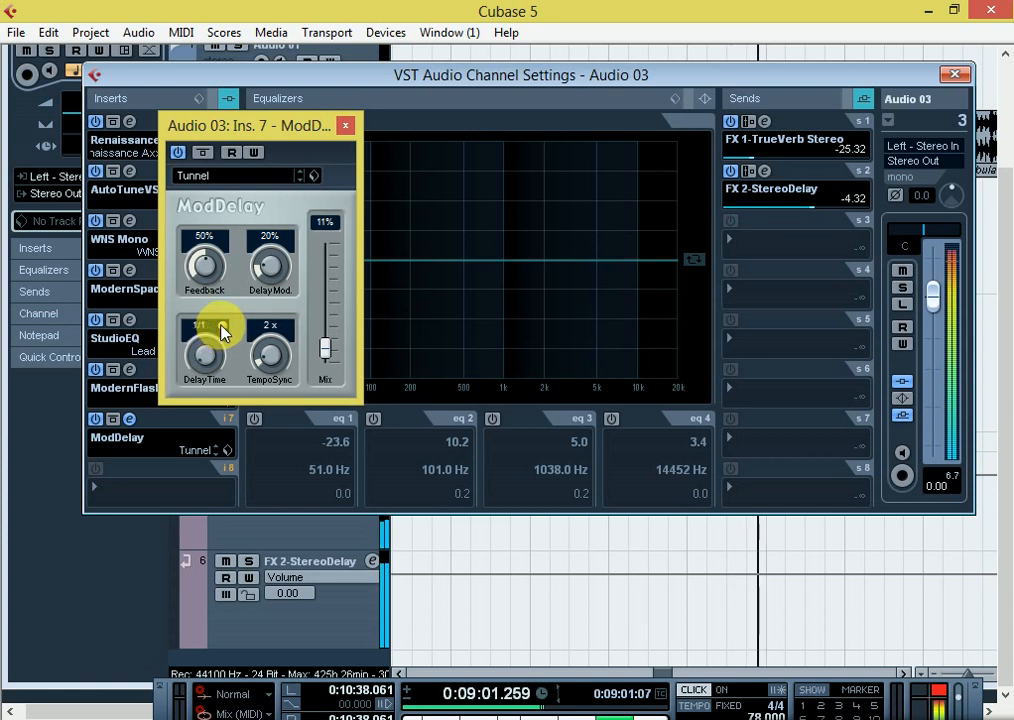
pyautogui.click(199, 330)
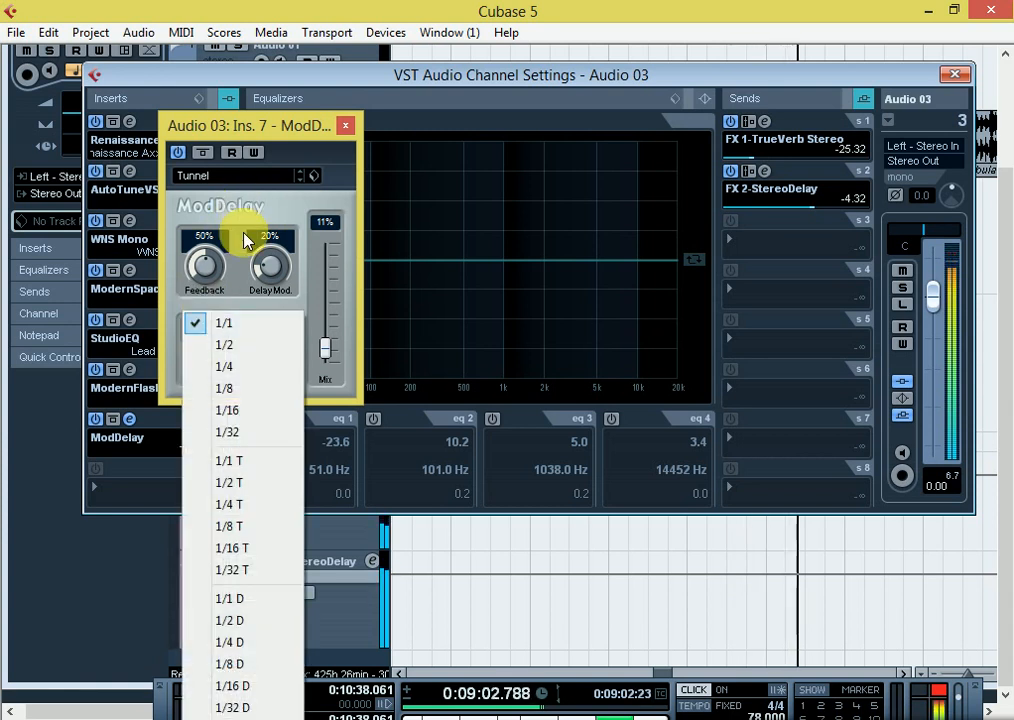
pyautogui.click(236, 433)
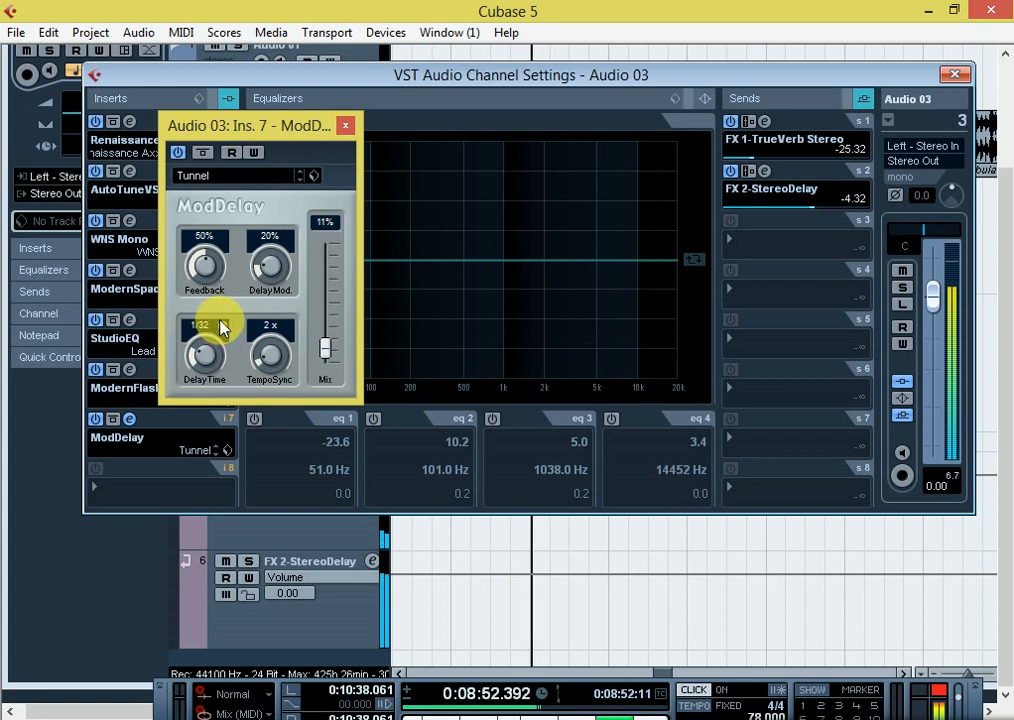
# Set the ModDelay mix to 10% with a free-running delay time of 500 ms
pyautogui.moveTo(325, 347); pyautogui.dragTo(324, 347)
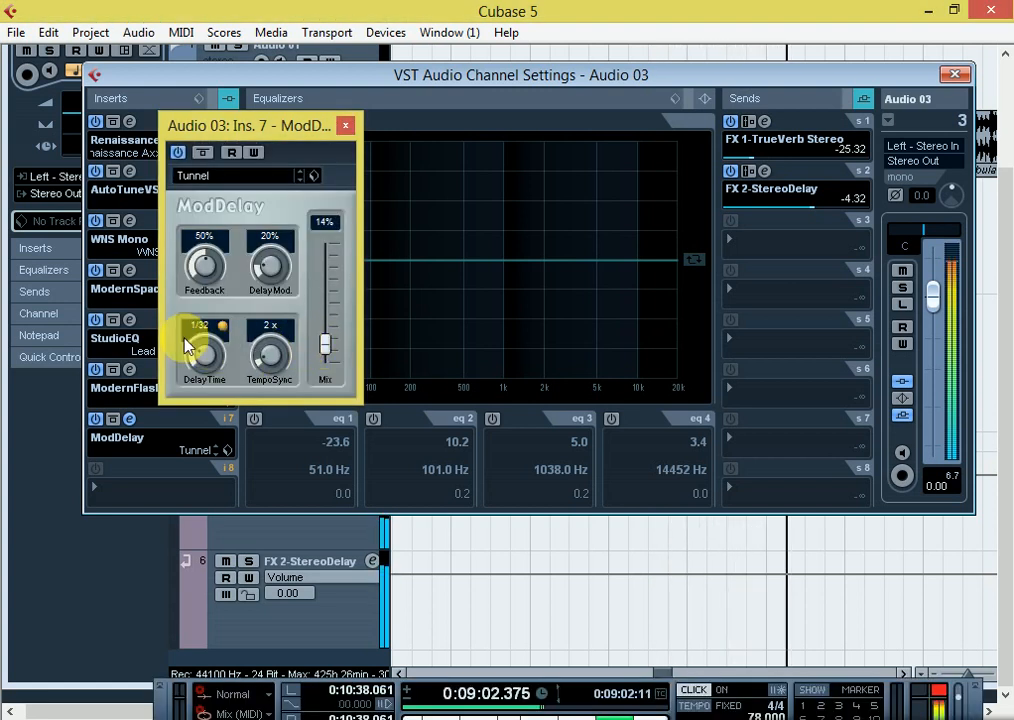
pyautogui.click(328, 350)
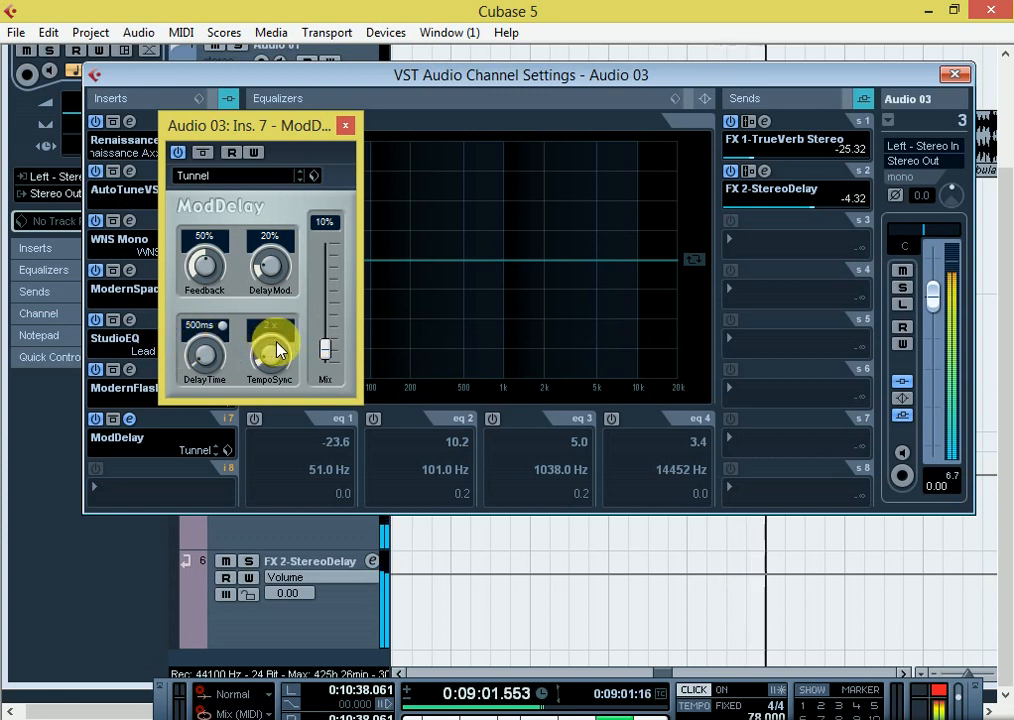
# Lower the Room amount of the ModernFlashVerb in Audio 03's insert slot 6 to about 30 and stop playback
pyautogui.click(345, 125)
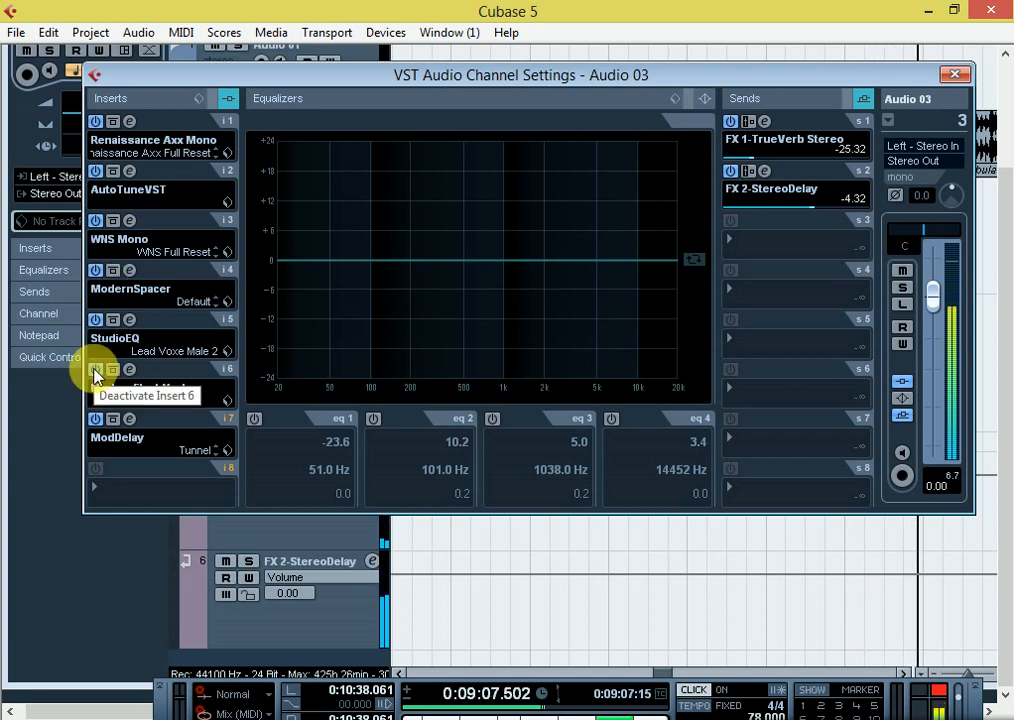
pyautogui.click(129, 371)
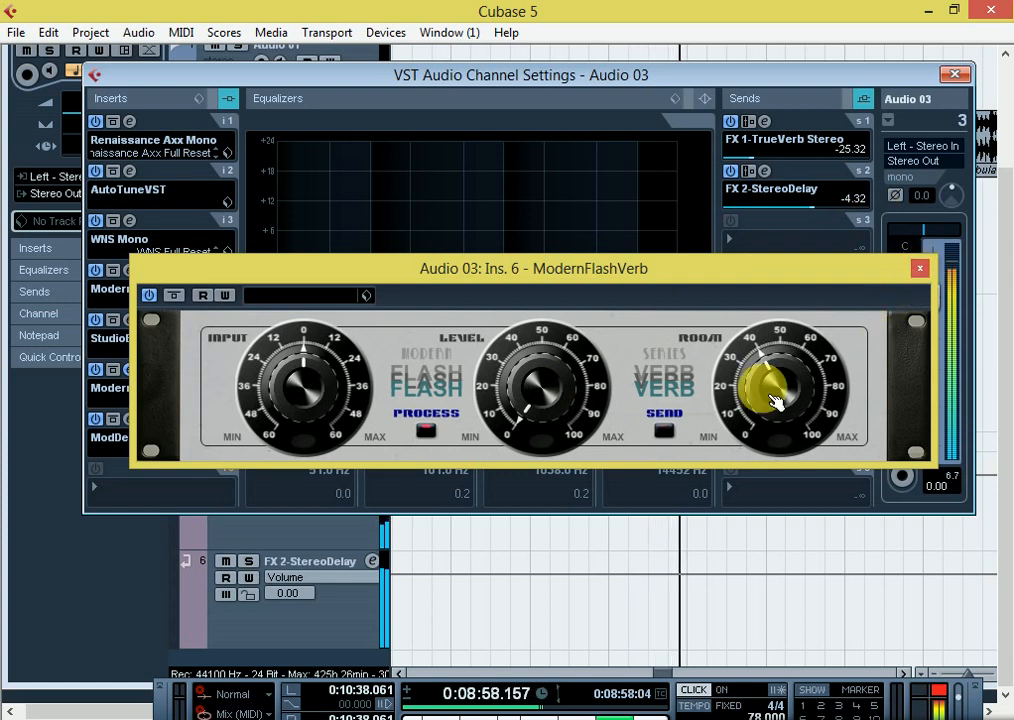
pyautogui.moveTo(774, 393); pyautogui.dragTo(774, 403)
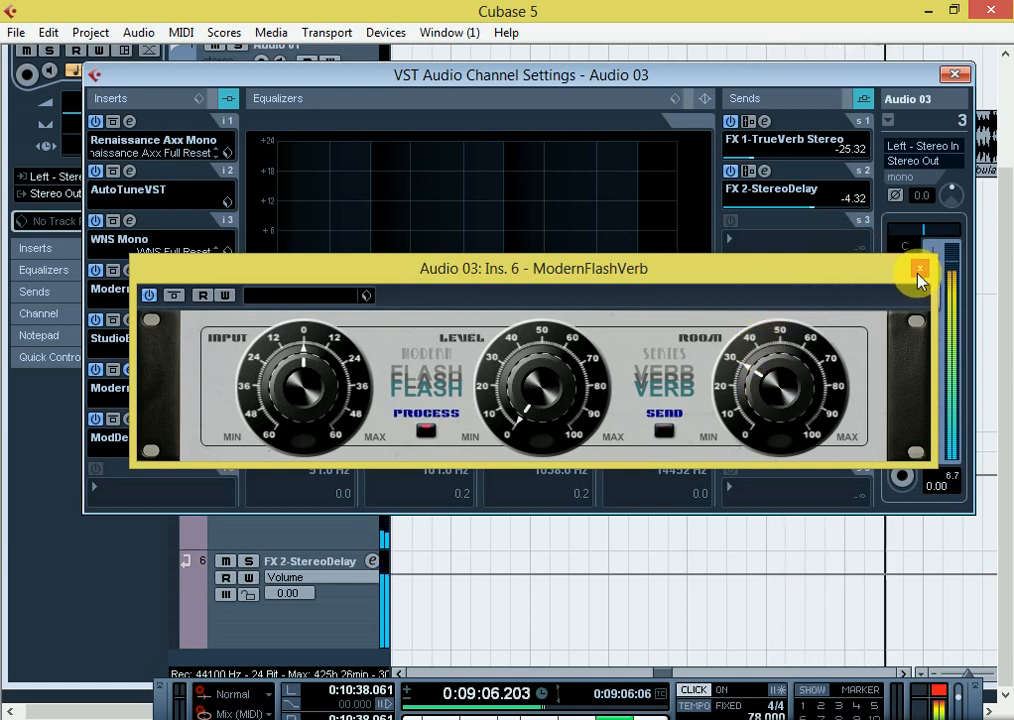
pyautogui.press('space')
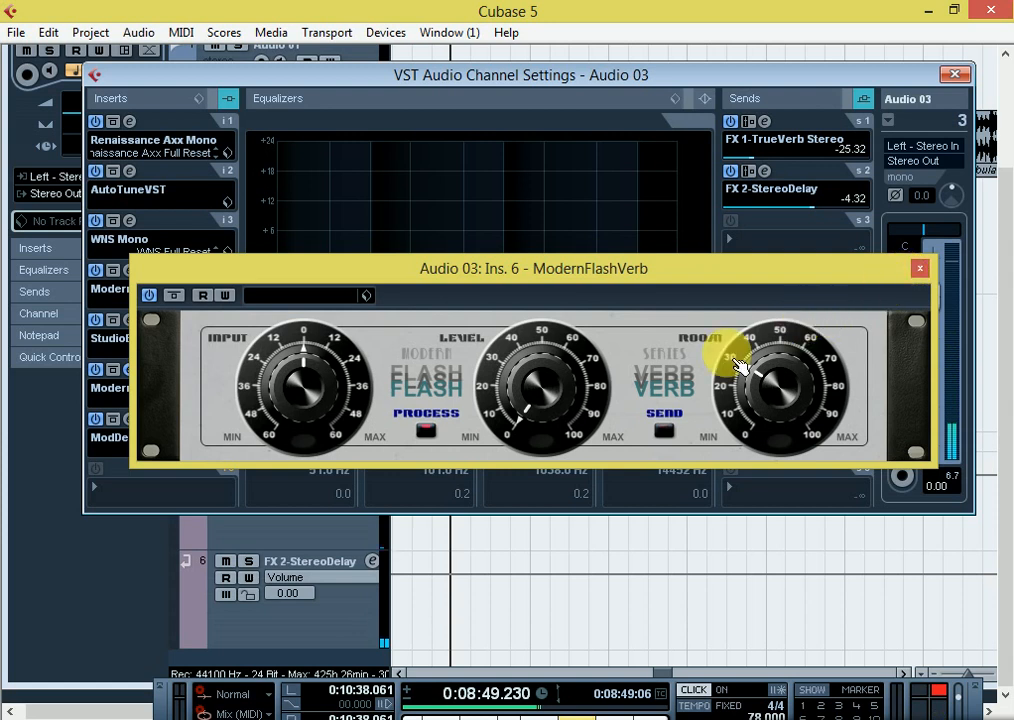
pyautogui.moveTo(778, 390); pyautogui.dragTo(754, 380)
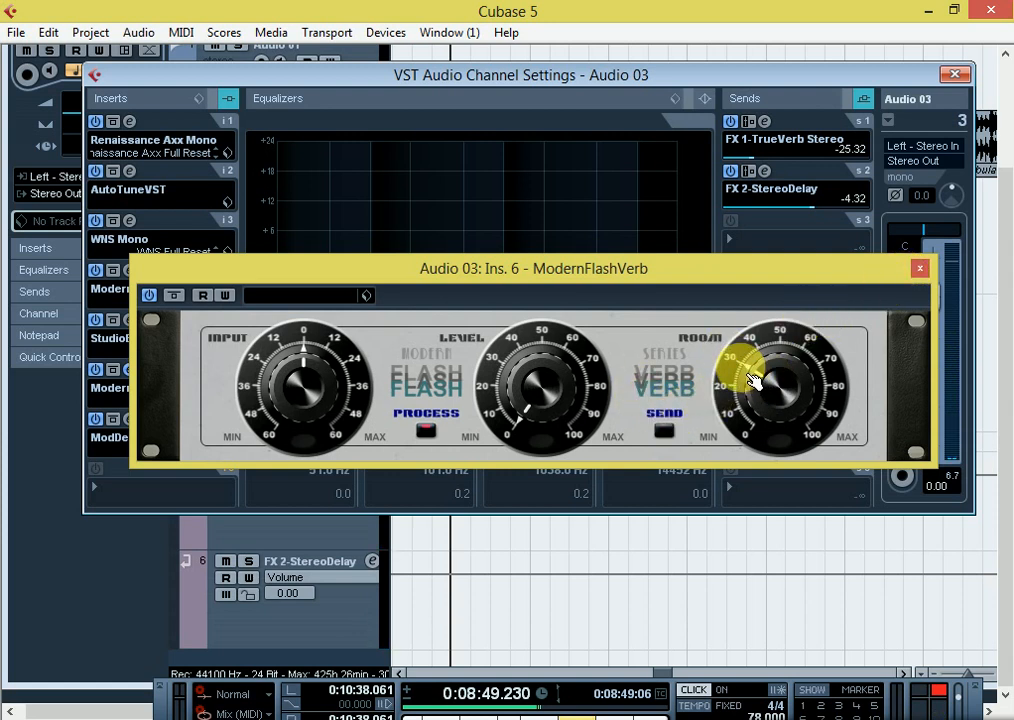
pyautogui.click(918, 270)
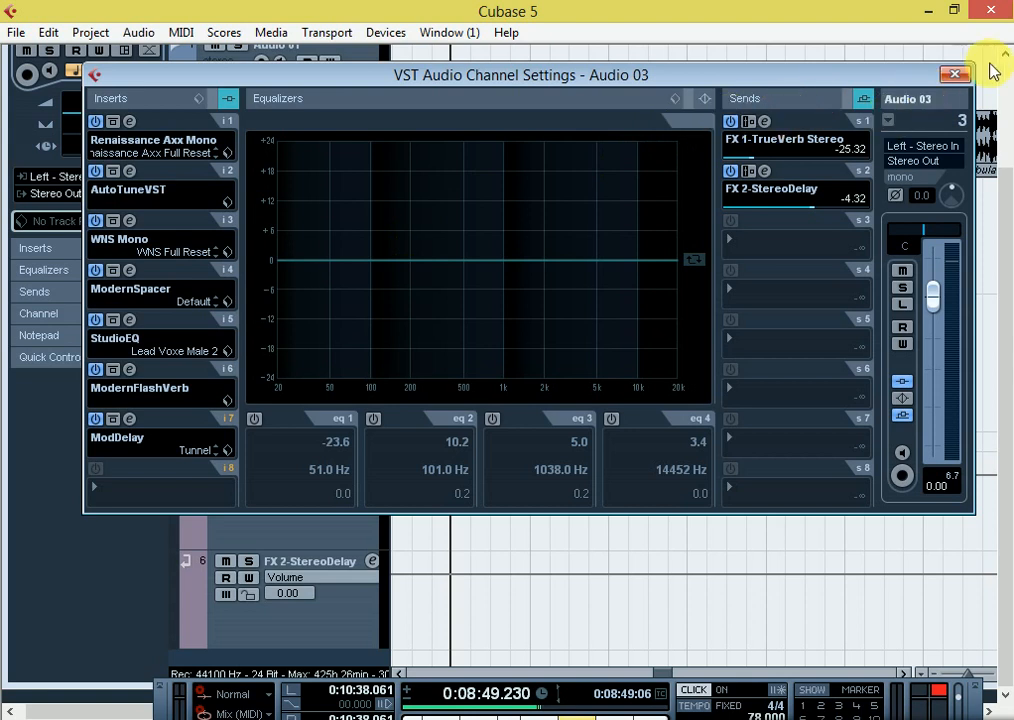
# Unmute Audio 02 in the project window and audition it together with the processed vocal on Audio 03
pyautogui.click(959, 77)
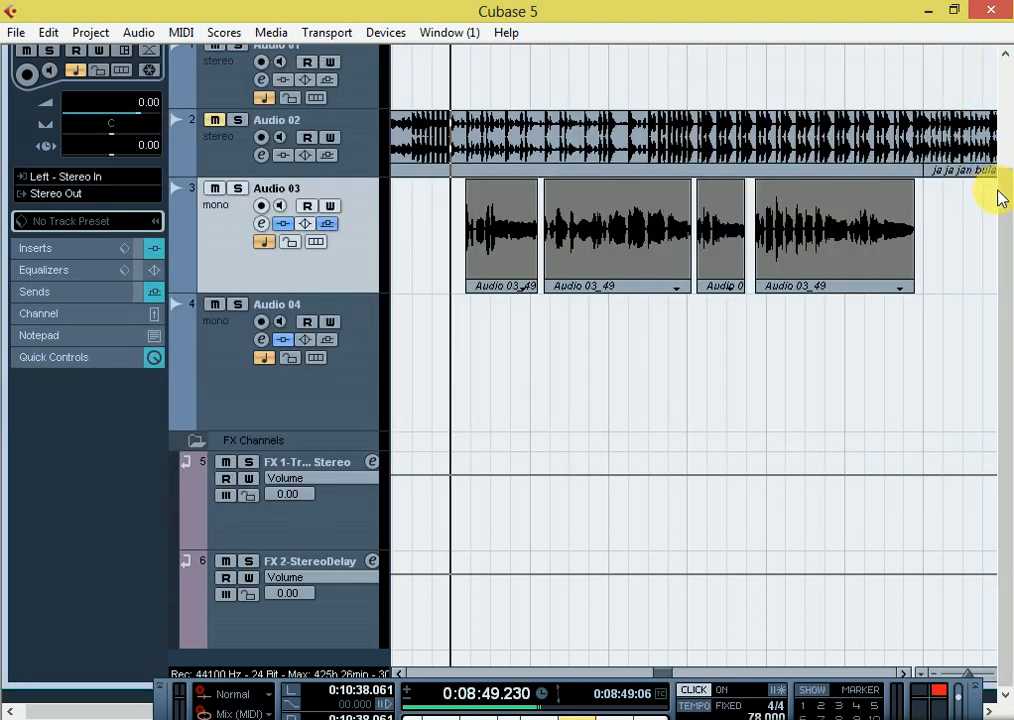
pyautogui.moveTo(1004, 197); pyautogui.dragTo(1004, 80)
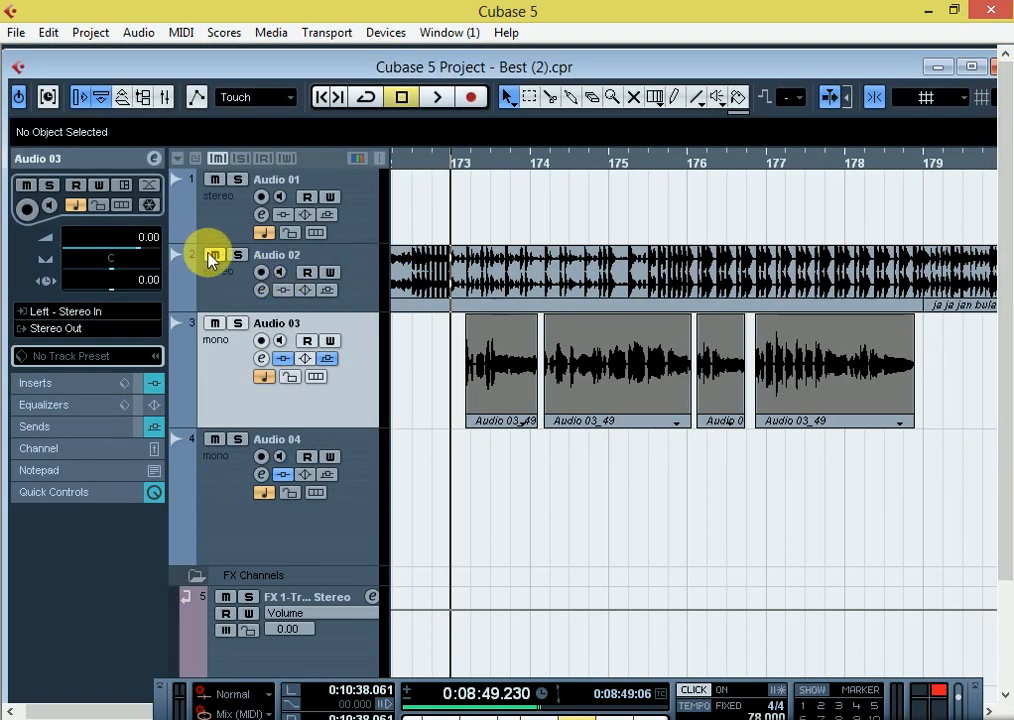
pyautogui.press('space')
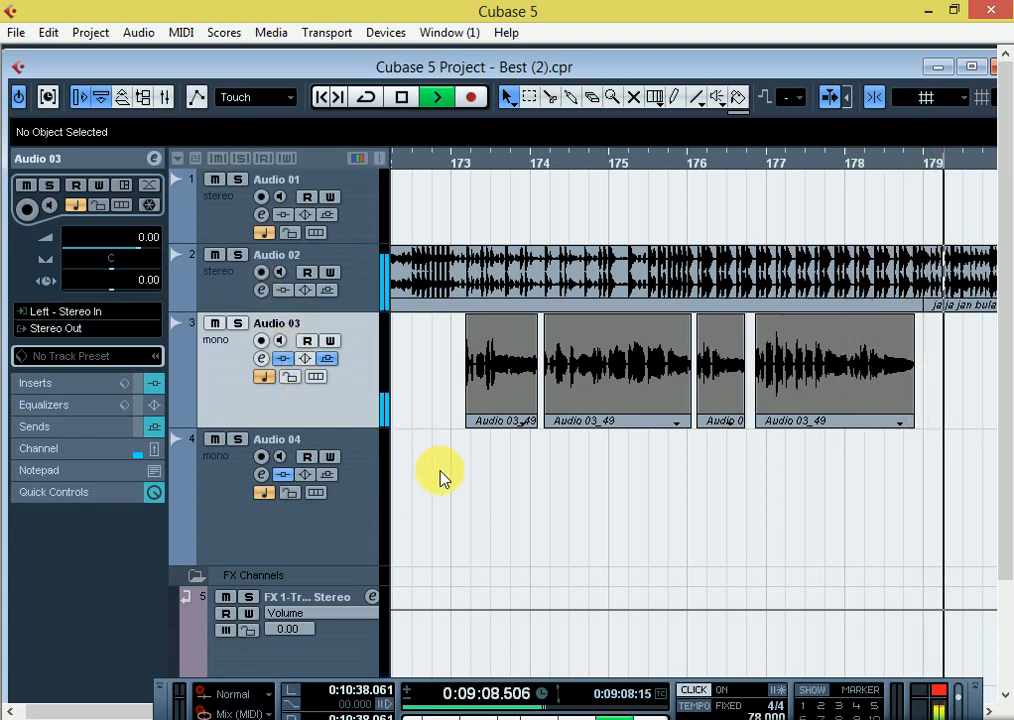
pyautogui.press('space')
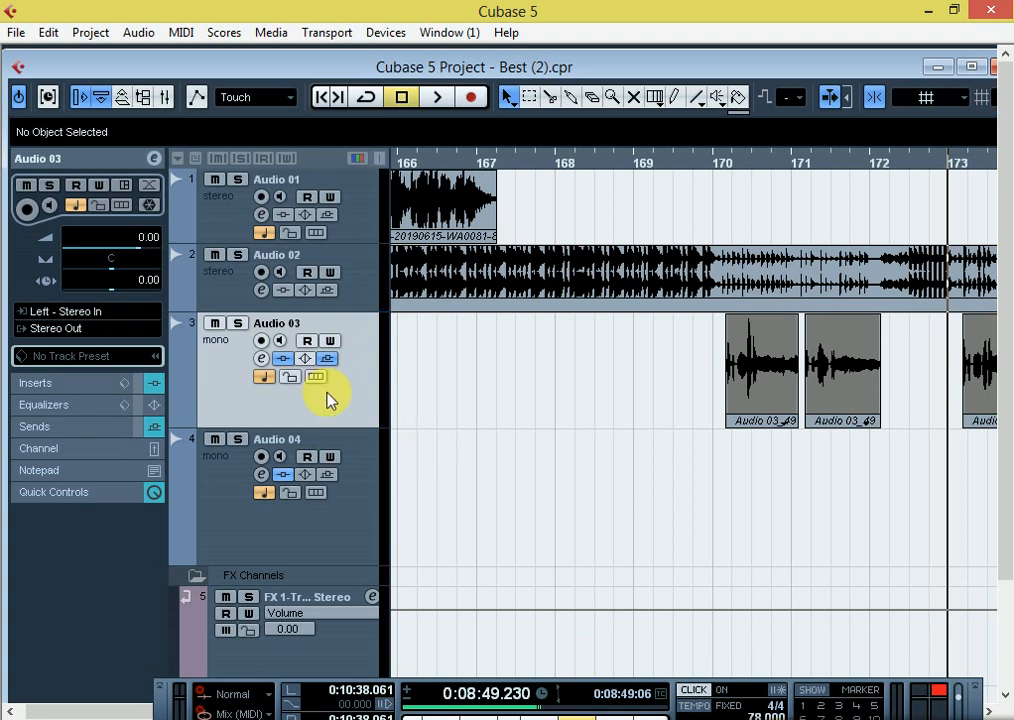
# Open Audio 03's WNS Mono, ModernSpacer and StudioEQ insert editors and spread them out to review their settings
pyautogui.click(261, 358)
pyautogui.click(127, 220)
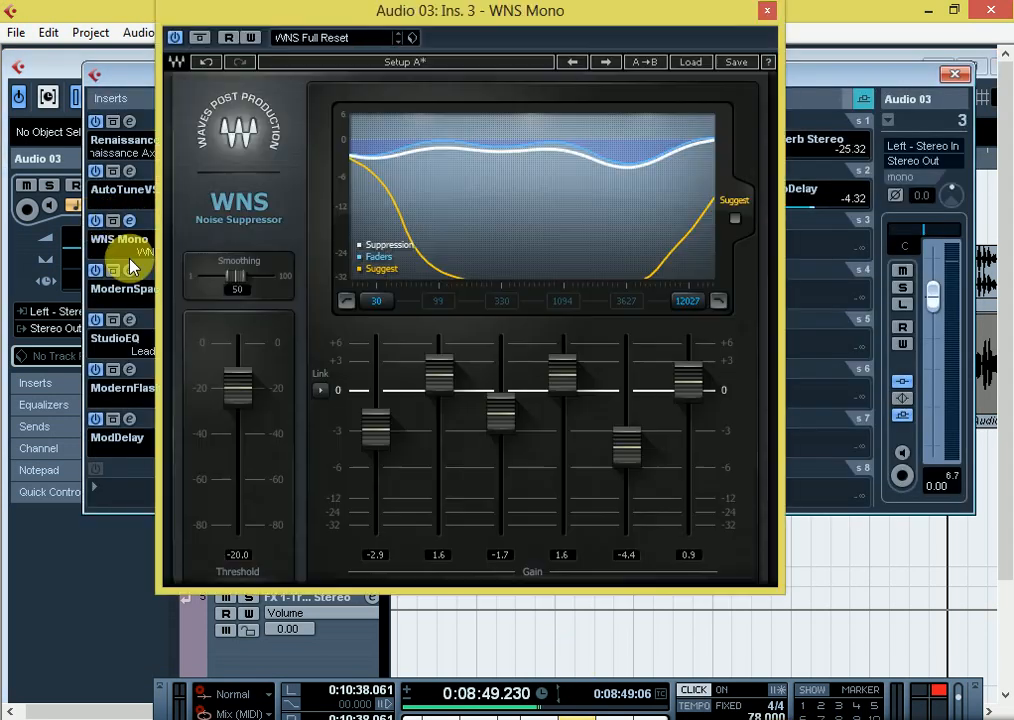
pyautogui.click(129, 271)
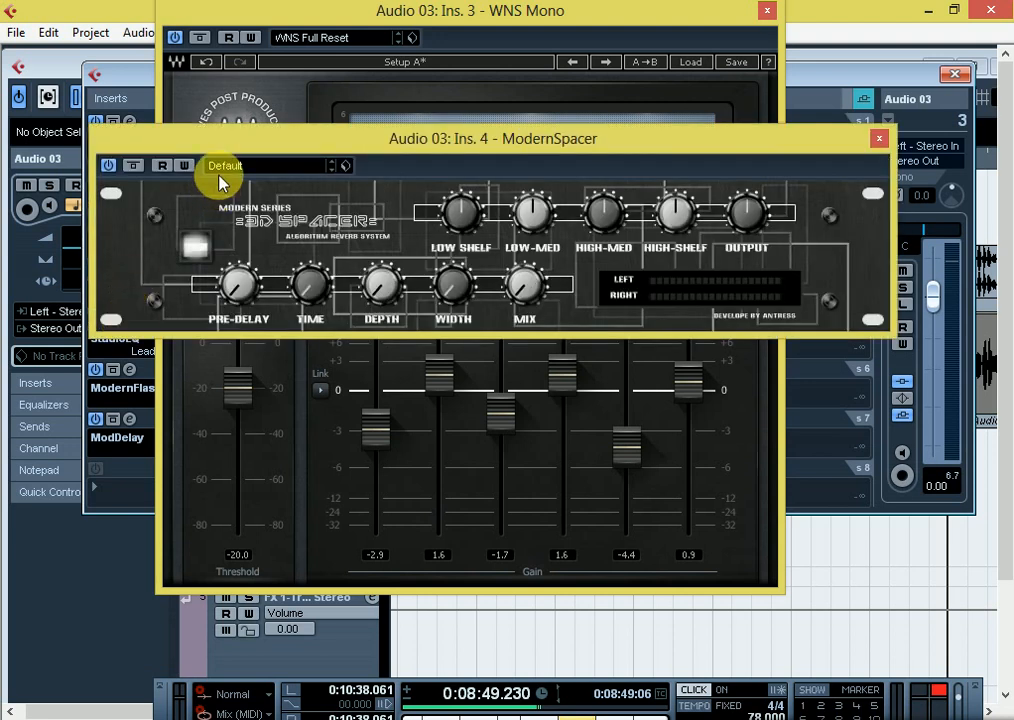
pyautogui.moveTo(380, 139); pyautogui.dragTo(639, 120)
pyautogui.click(130, 321)
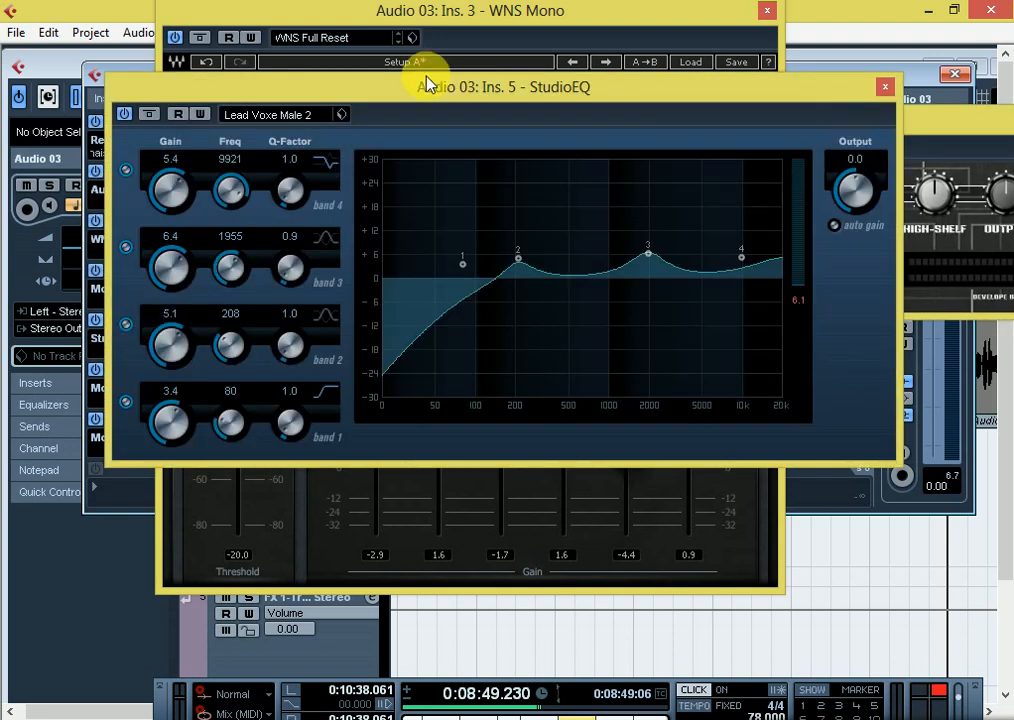
pyautogui.moveTo(415, 95); pyautogui.dragTo(463, 369)
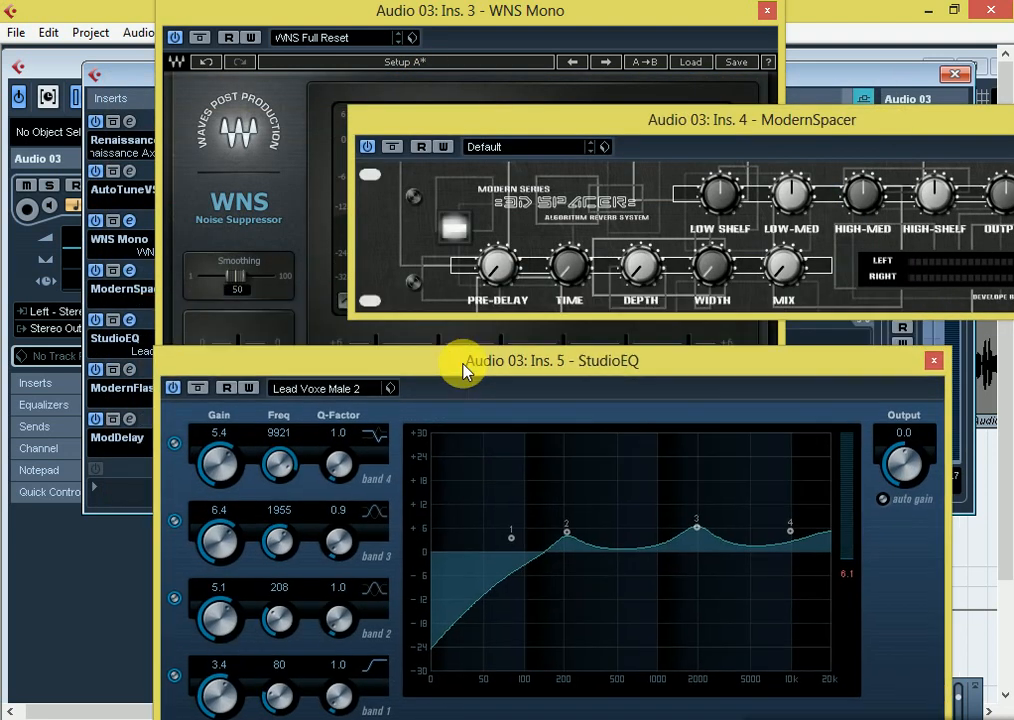
# Open Audio 03's ModernFlashVerb and ModDelay insert editors and arrange them around the StudioEQ editor
pyautogui.click(130, 370)
pyautogui.moveTo(313, 286); pyautogui.dragTo(239, 53)
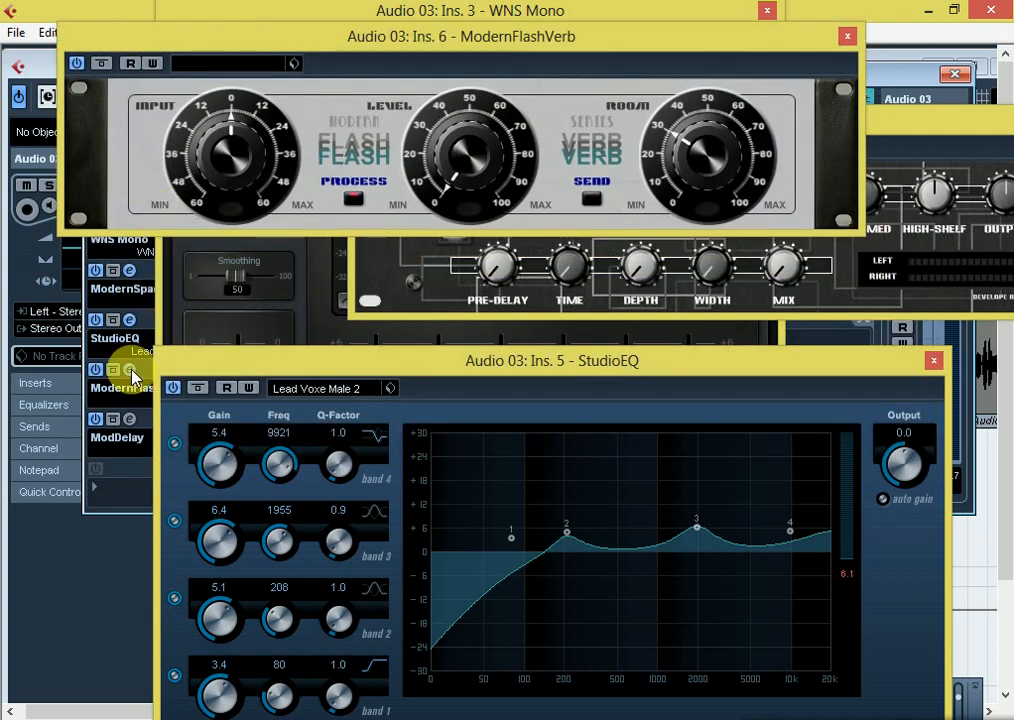
pyautogui.click(130, 421)
pyautogui.moveTo(260, 138); pyautogui.dragTo(92, 433)
pyautogui.moveTo(482, 369); pyautogui.dragTo(649, 385)
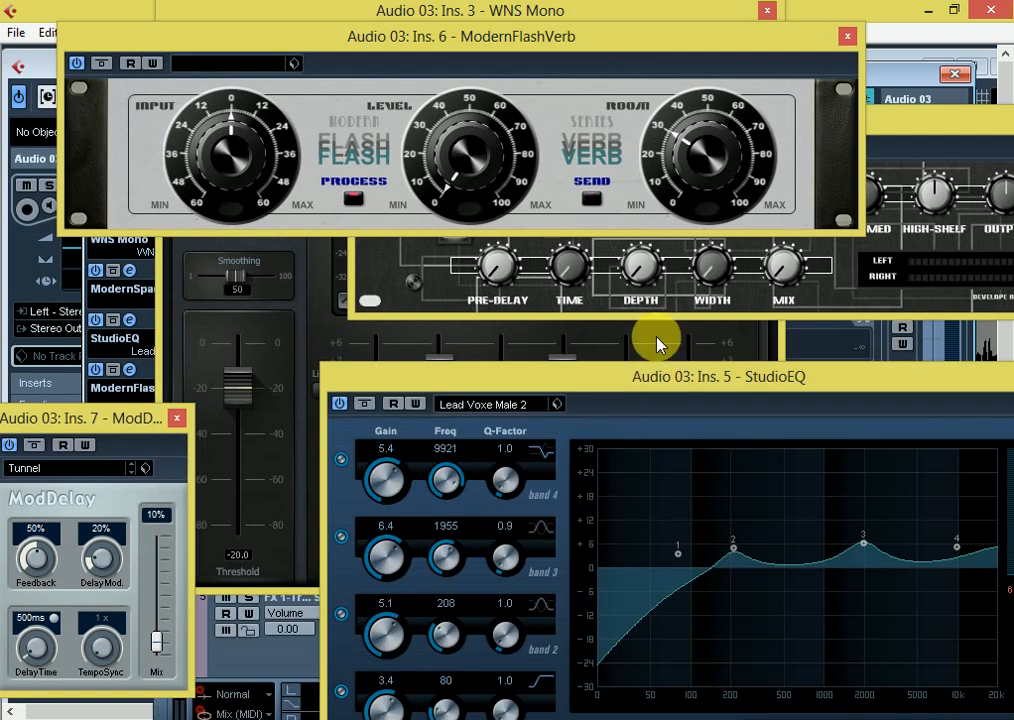
pyautogui.moveTo(612, 40); pyautogui.dragTo(780, 17)
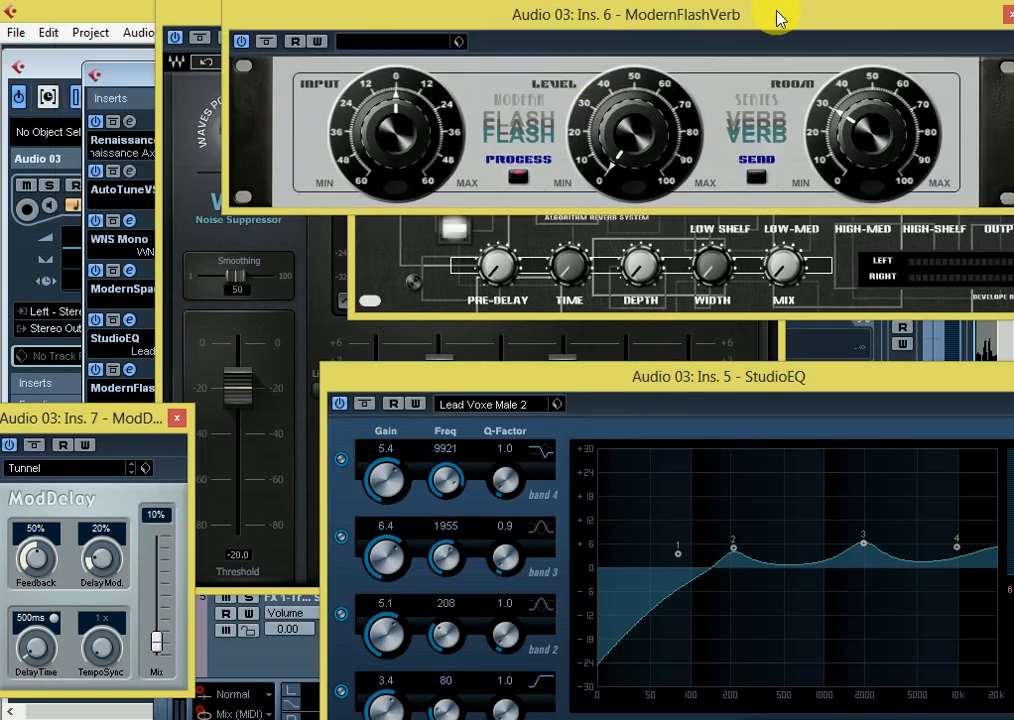
# Open Audio 03's Renaissance Axx Mono editor and arrange it beside the ModernFlashVerb and ModernSpacer editors so their controls can be compared
pyautogui.click(130, 122)
pyautogui.moveTo(264, 84); pyautogui.dragTo(42, 53)
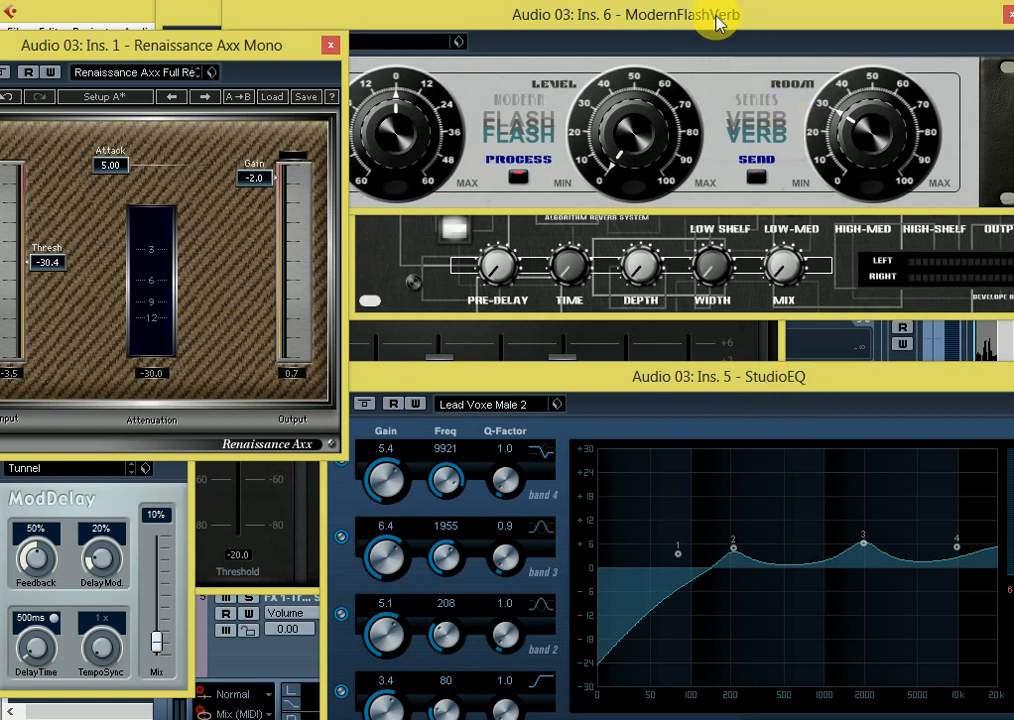
pyautogui.moveTo(716, 22); pyautogui.dragTo(837, 18)
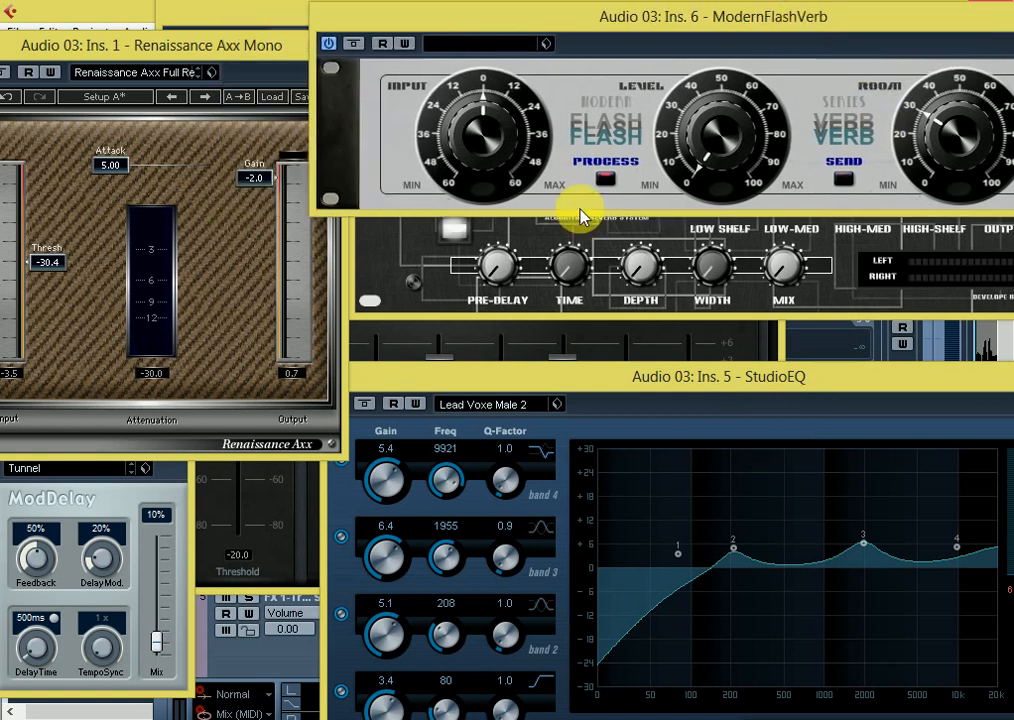
pyautogui.click(396, 310)
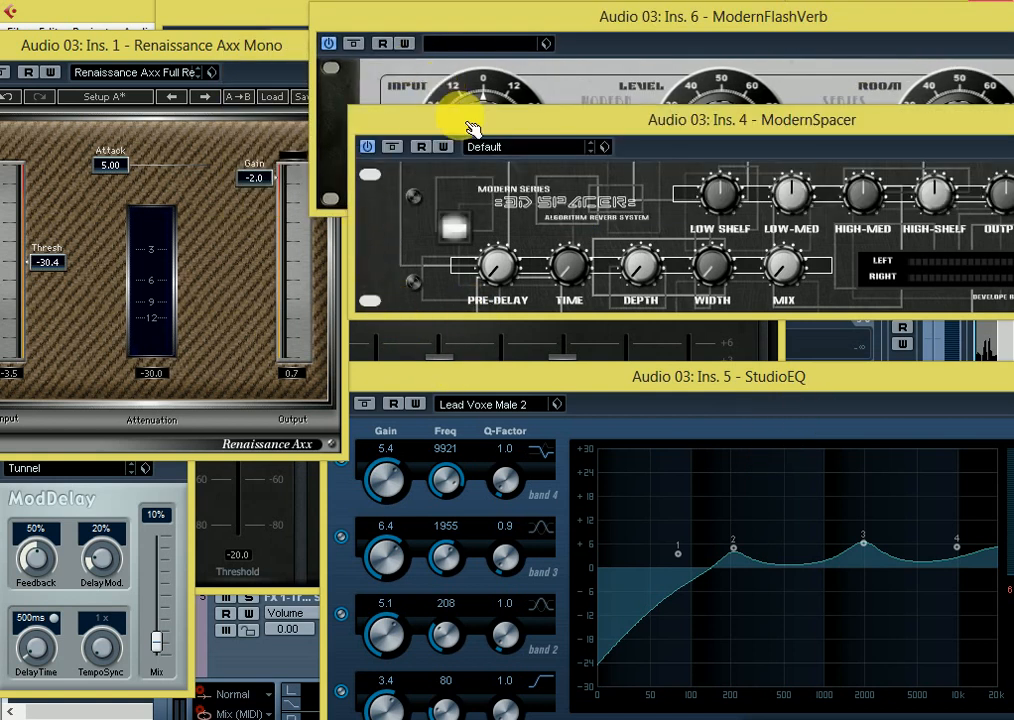
pyautogui.moveTo(467, 137); pyautogui.dragTo(440, 204)
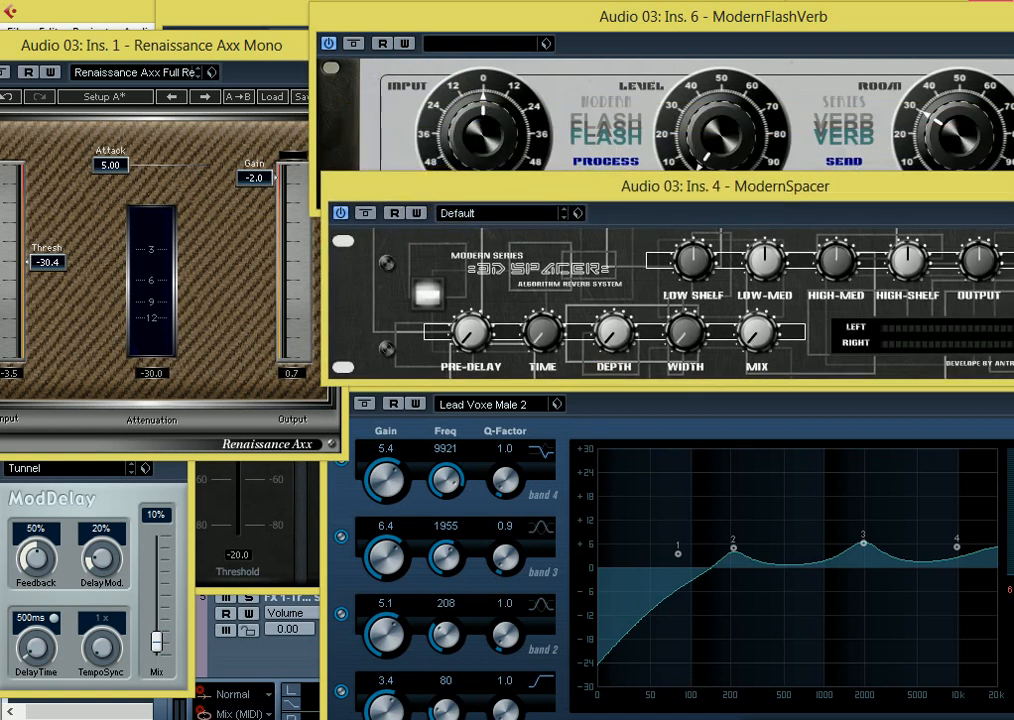